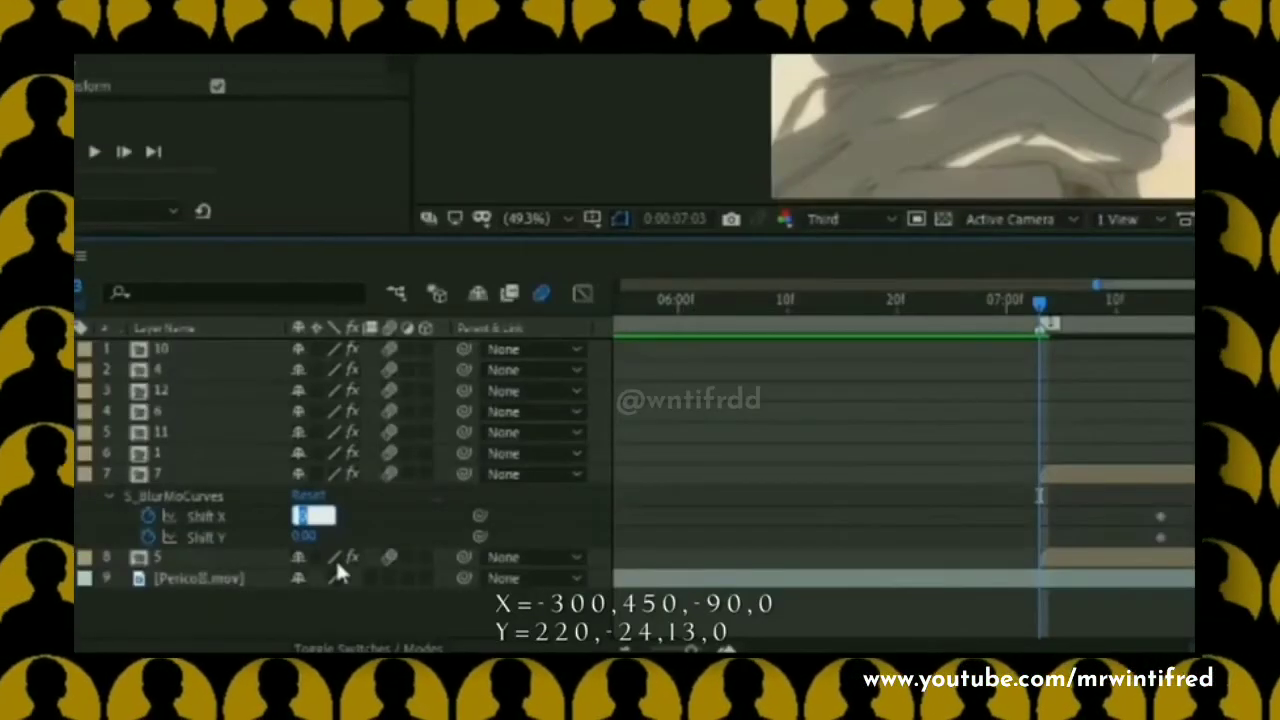
# Step: At the start of layer 7's clip, set the S_BlurMoCurves Shift X to -300 and Shift Y to 220
pyautogui.write('-300')
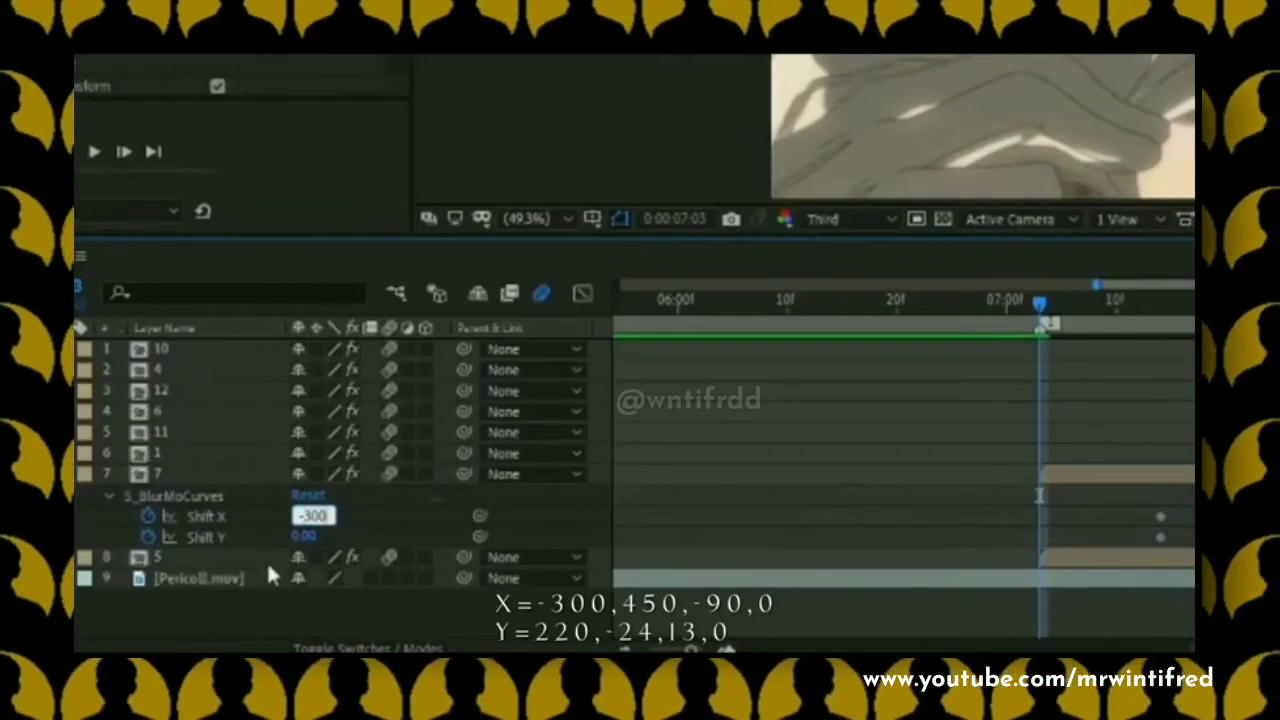
pyautogui.press('Tab')
pyautogui.write('220')
pyautogui.press('Return')
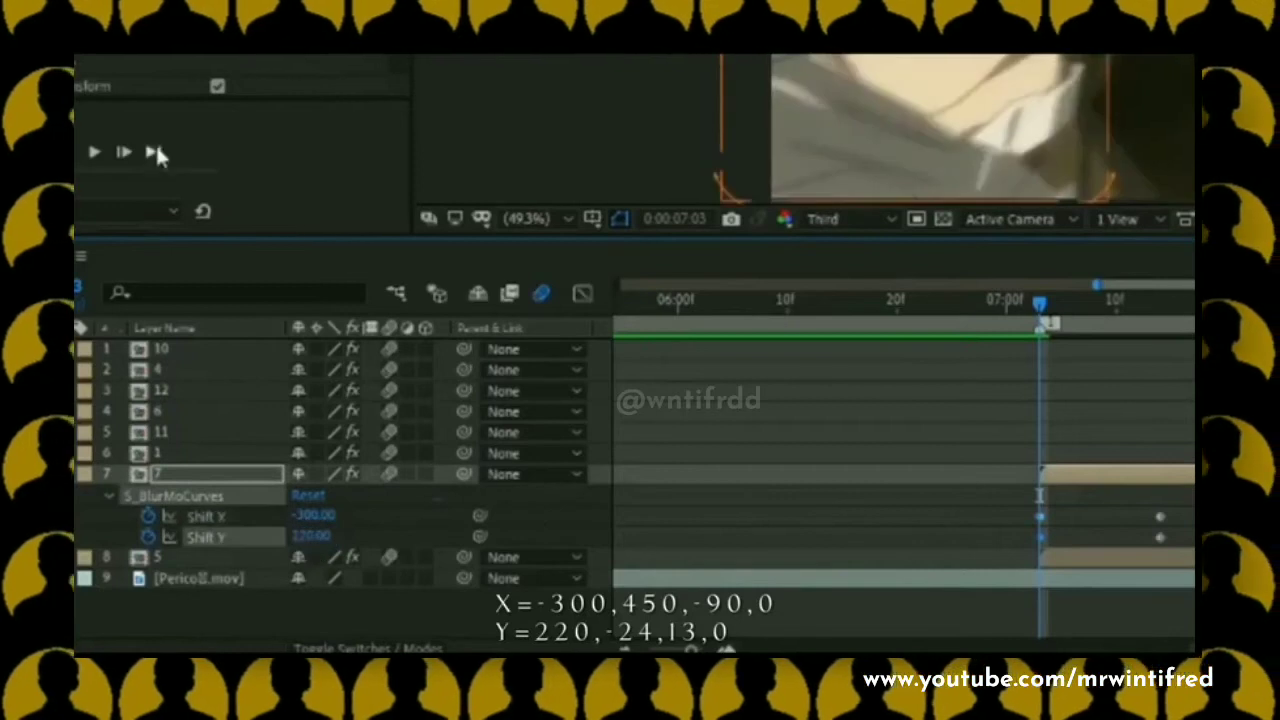
# Step: One frame further on, set Shift X to 450 and Shift Y to -24
pyautogui.click(123, 151)
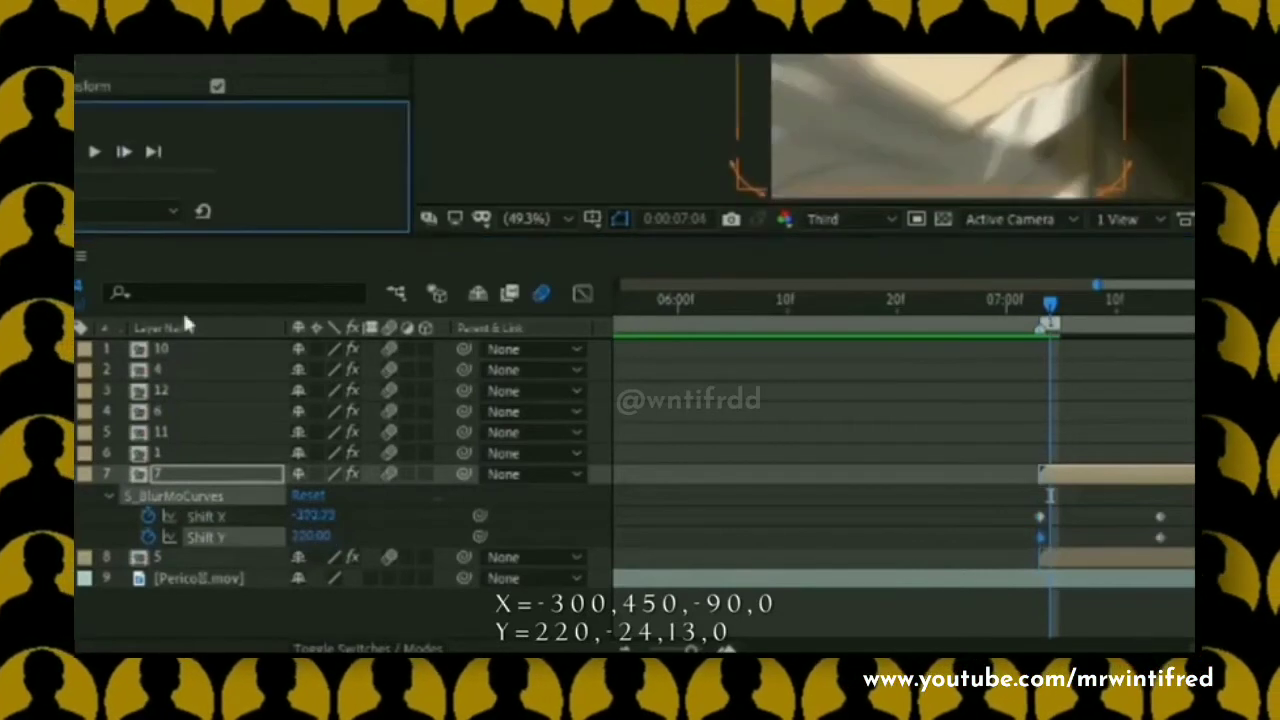
pyautogui.click(300, 515)
pyautogui.write('450')
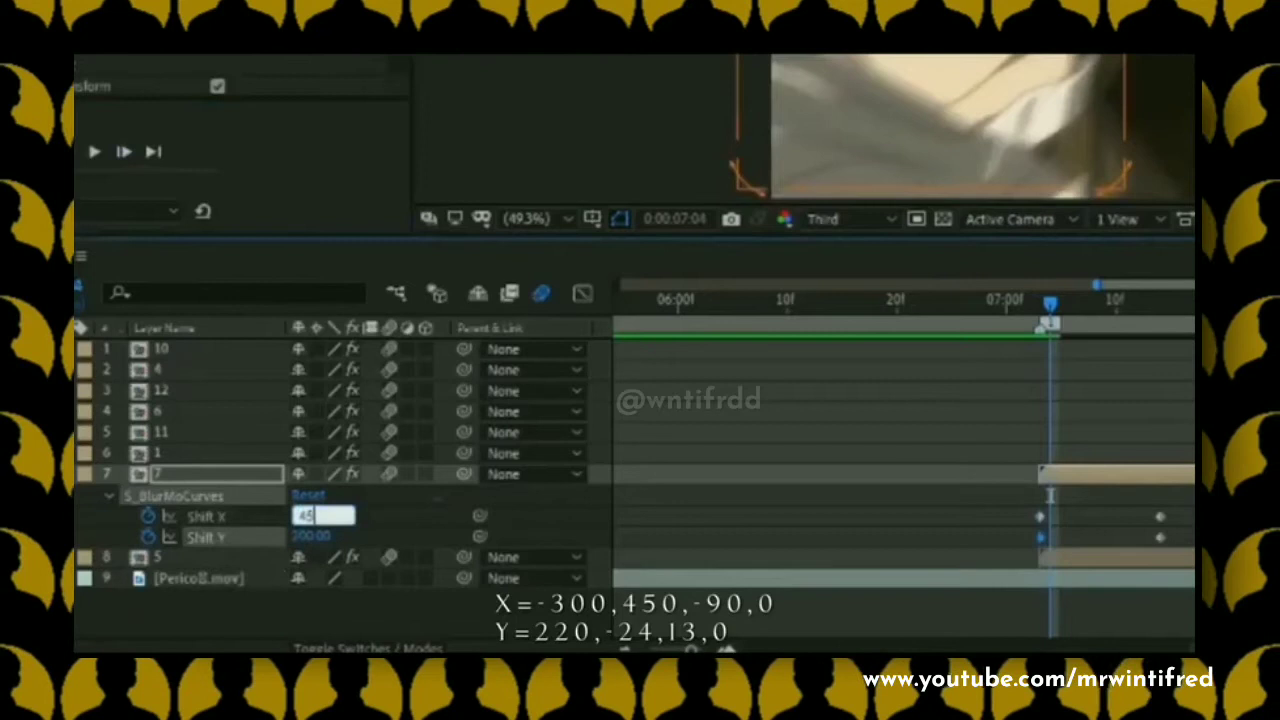
pyautogui.press('Return')
pyautogui.click(312, 537)
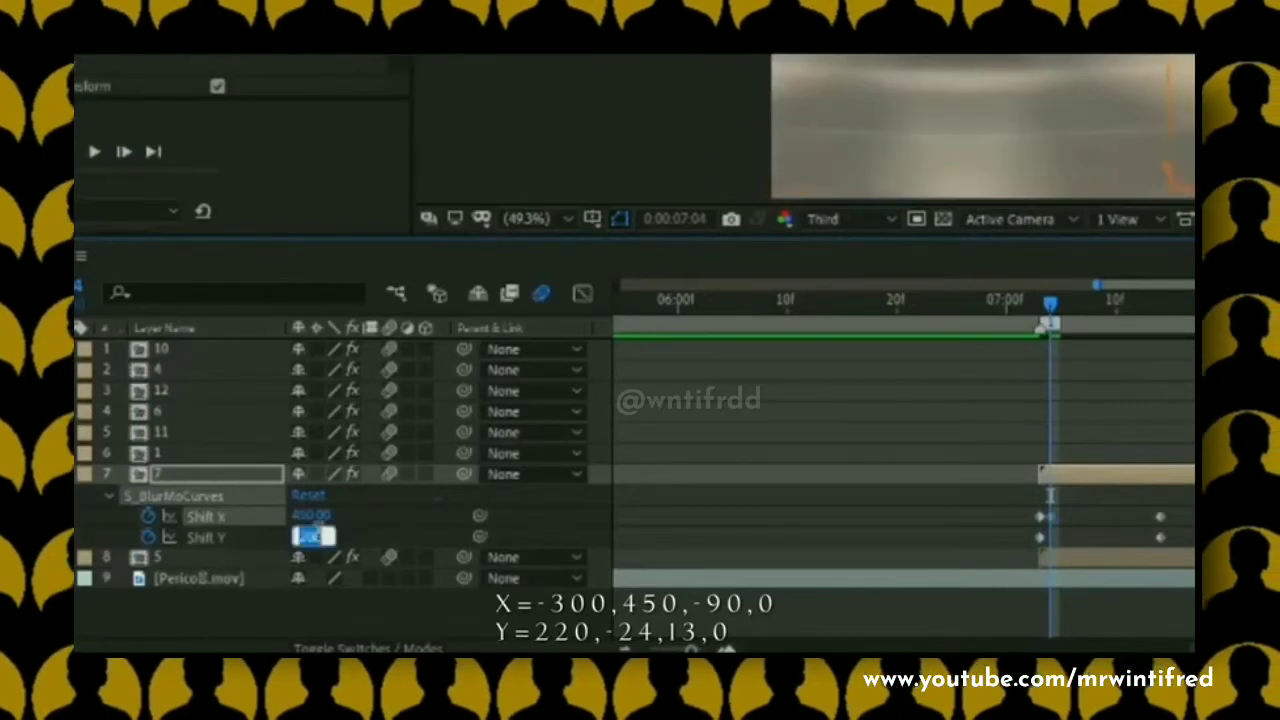
pyautogui.write('-24')
pyautogui.press('Return')
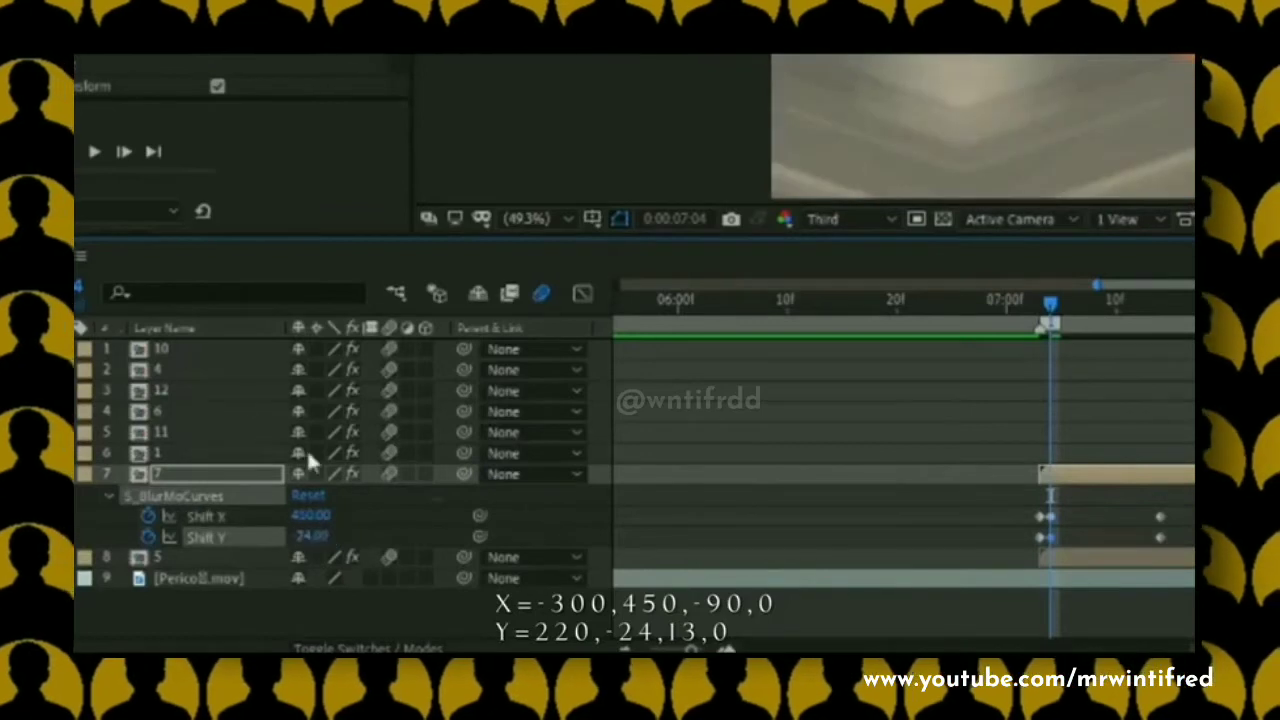
# Step: Two frames further on, set Shift X to -90 and Shift Y to 13
pyautogui.click(121, 153)
pyautogui.click(121, 153)
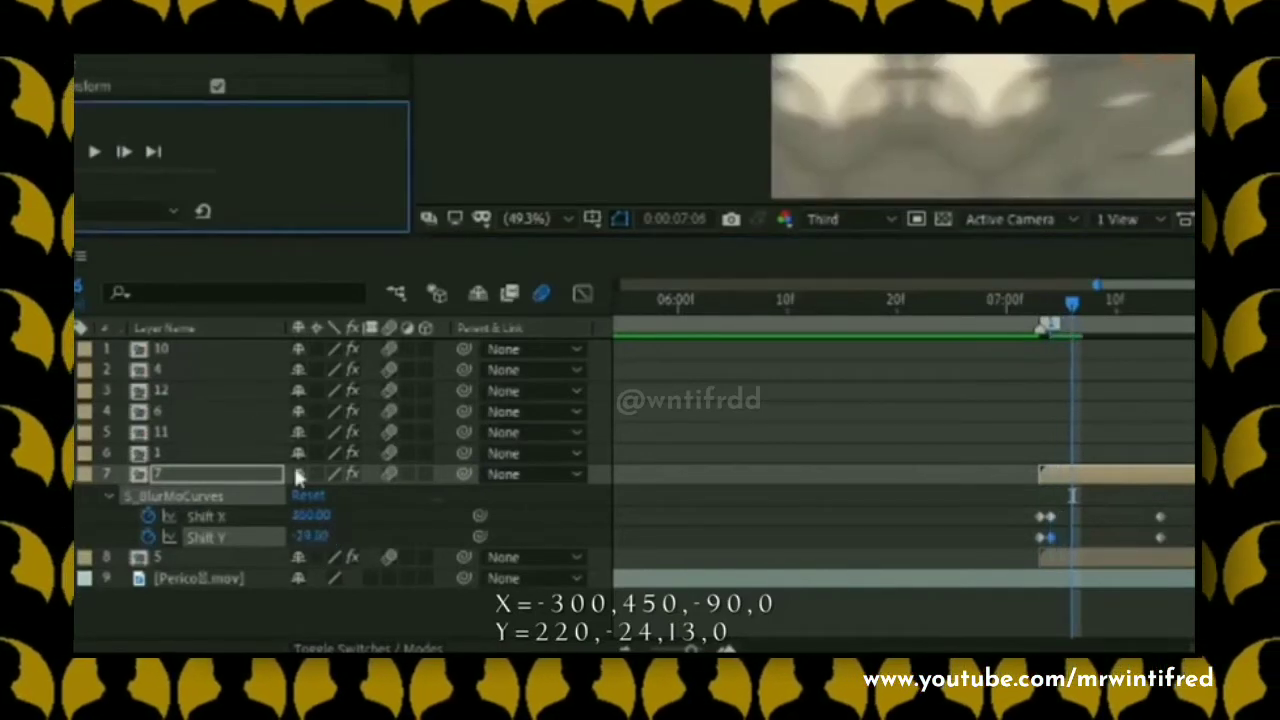
pyautogui.click(311, 515)
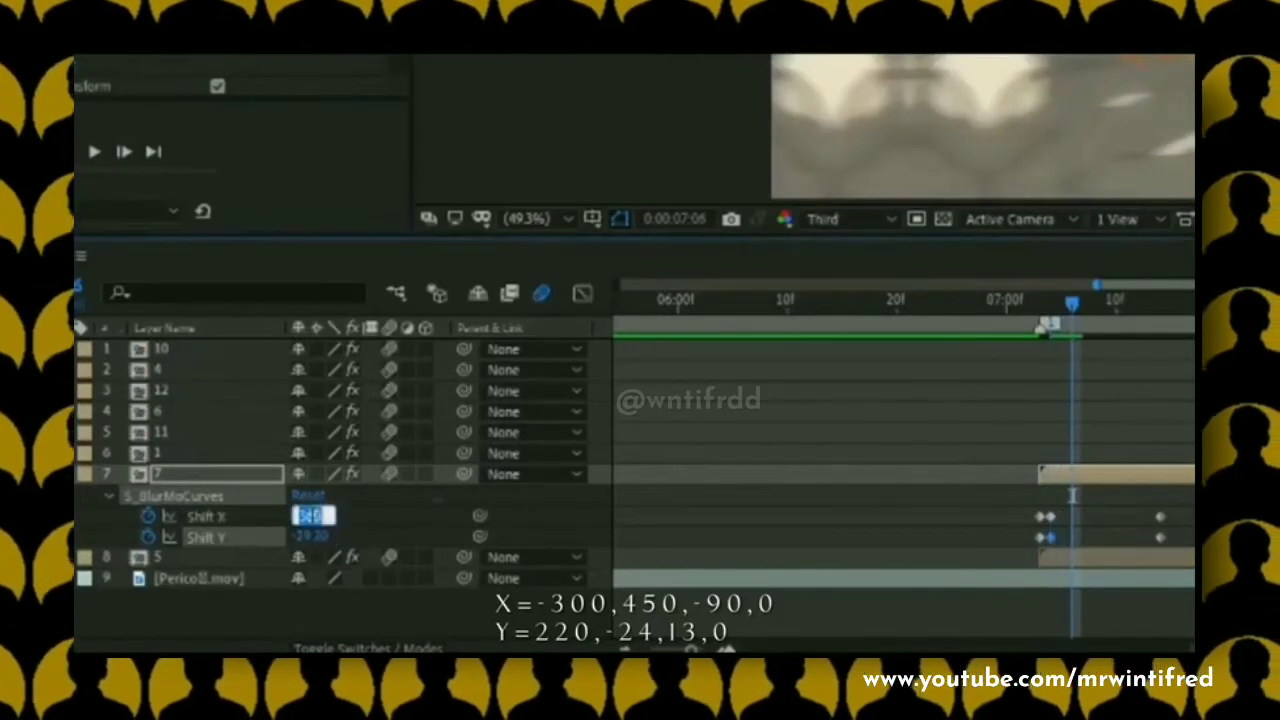
pyautogui.write('-90')
pyautogui.press('Return')
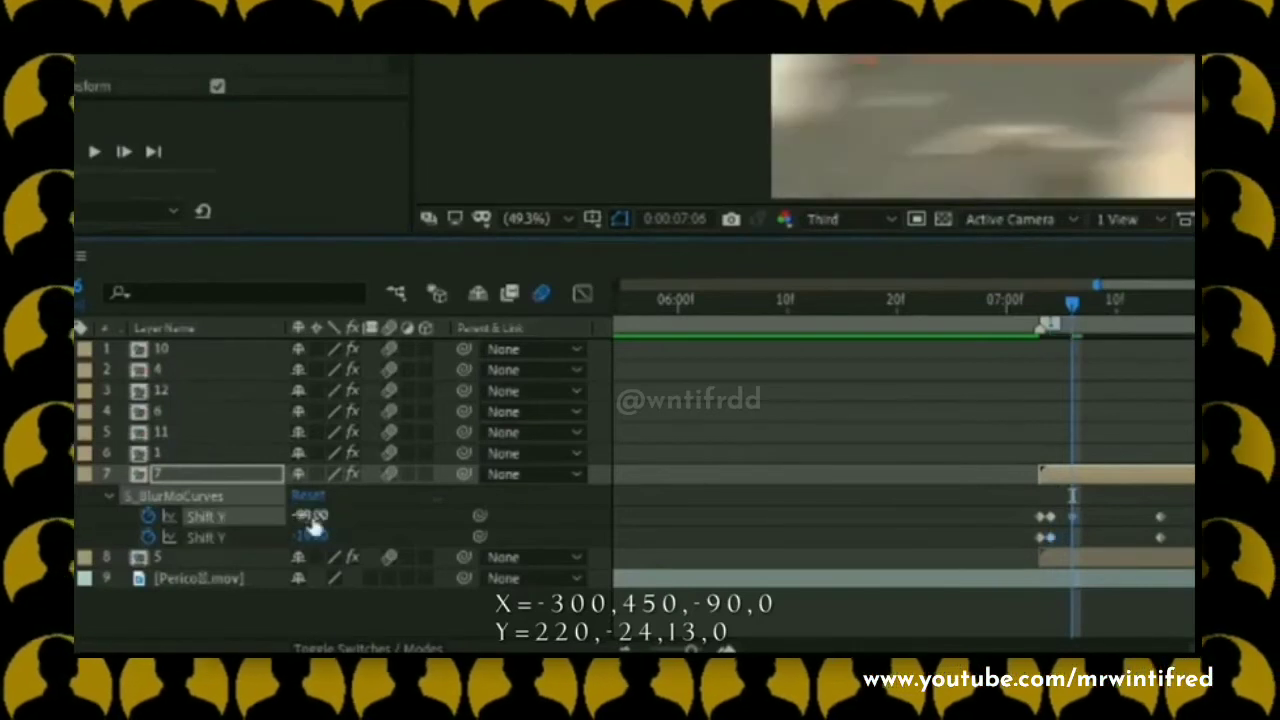
pyautogui.click(311, 537)
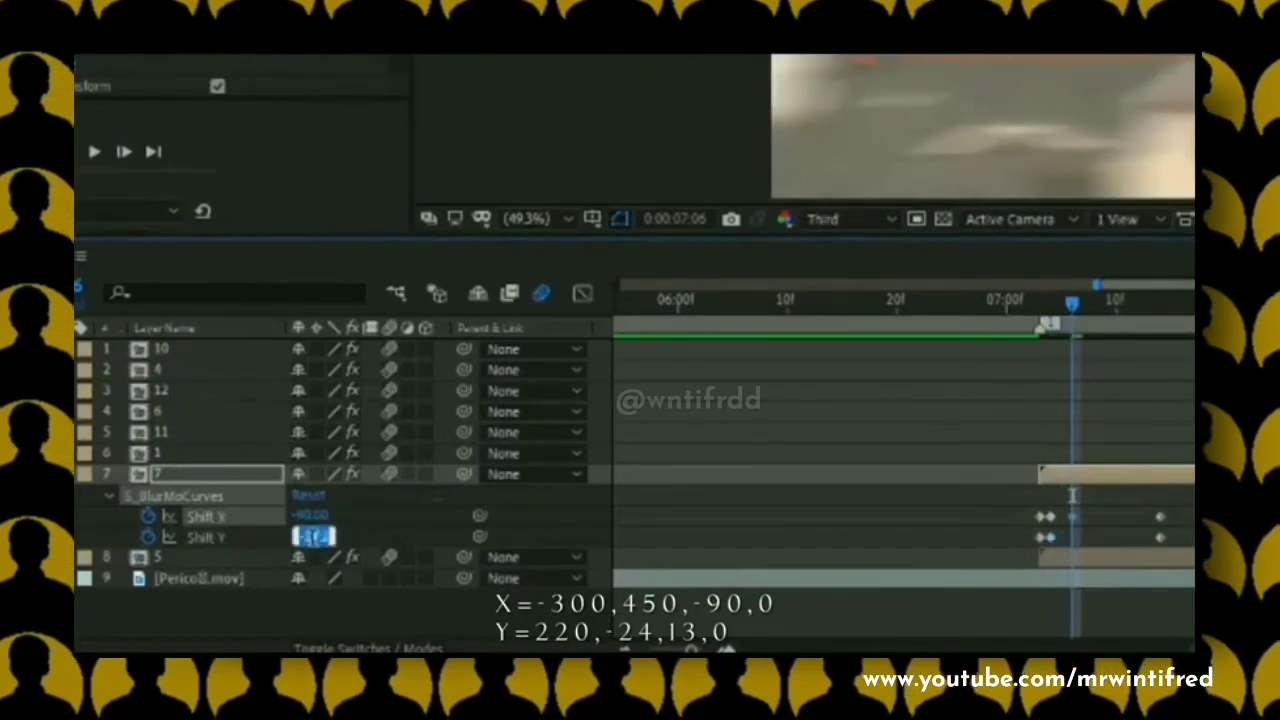
pyautogui.write('13')
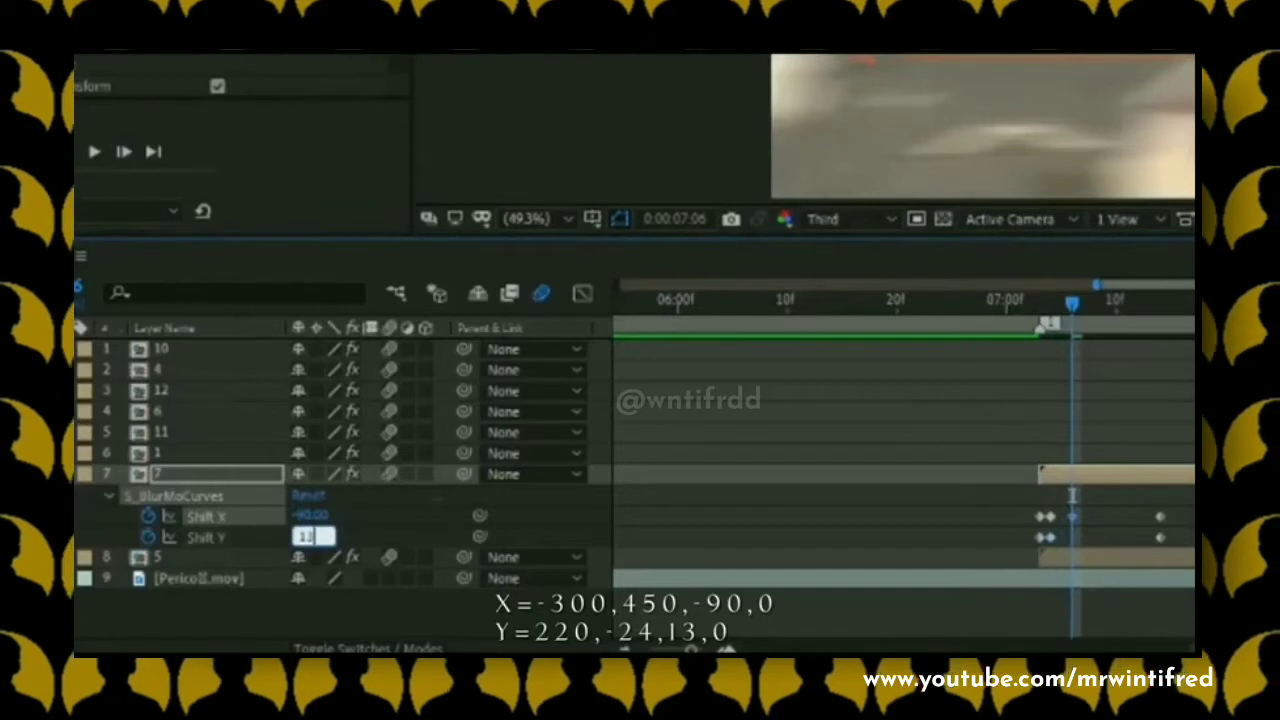
pyautogui.press('Return')
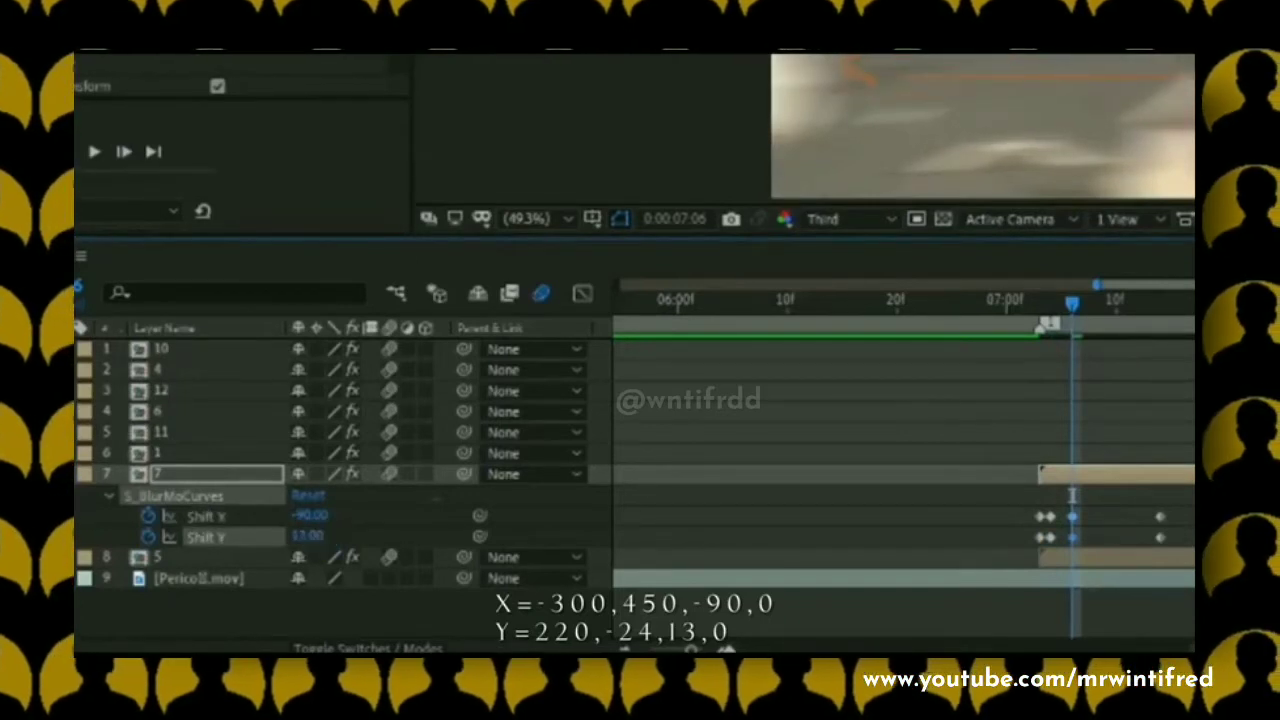
# Step: Three frames further on, end the shake with Shift X and Shift Y keyframes at 0
pyautogui.click(123, 151)
pyautogui.click(123, 151)
pyautogui.click(123, 151)
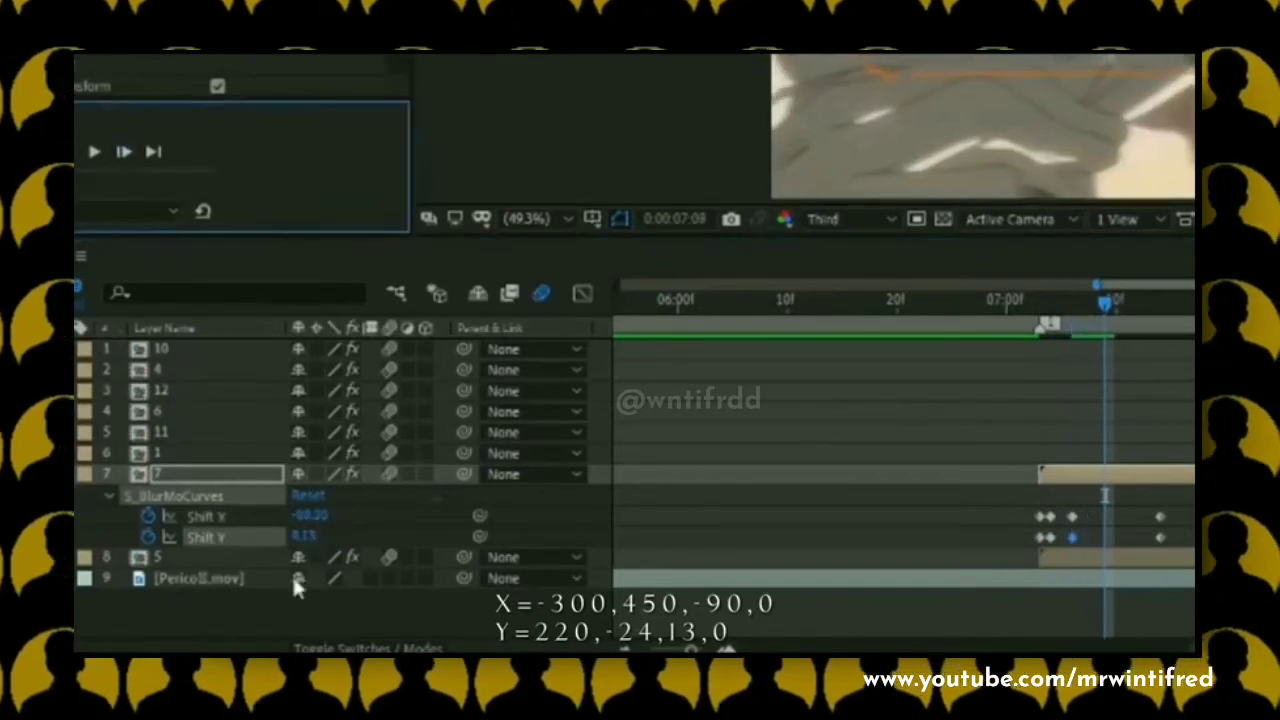
pyautogui.click(313, 516)
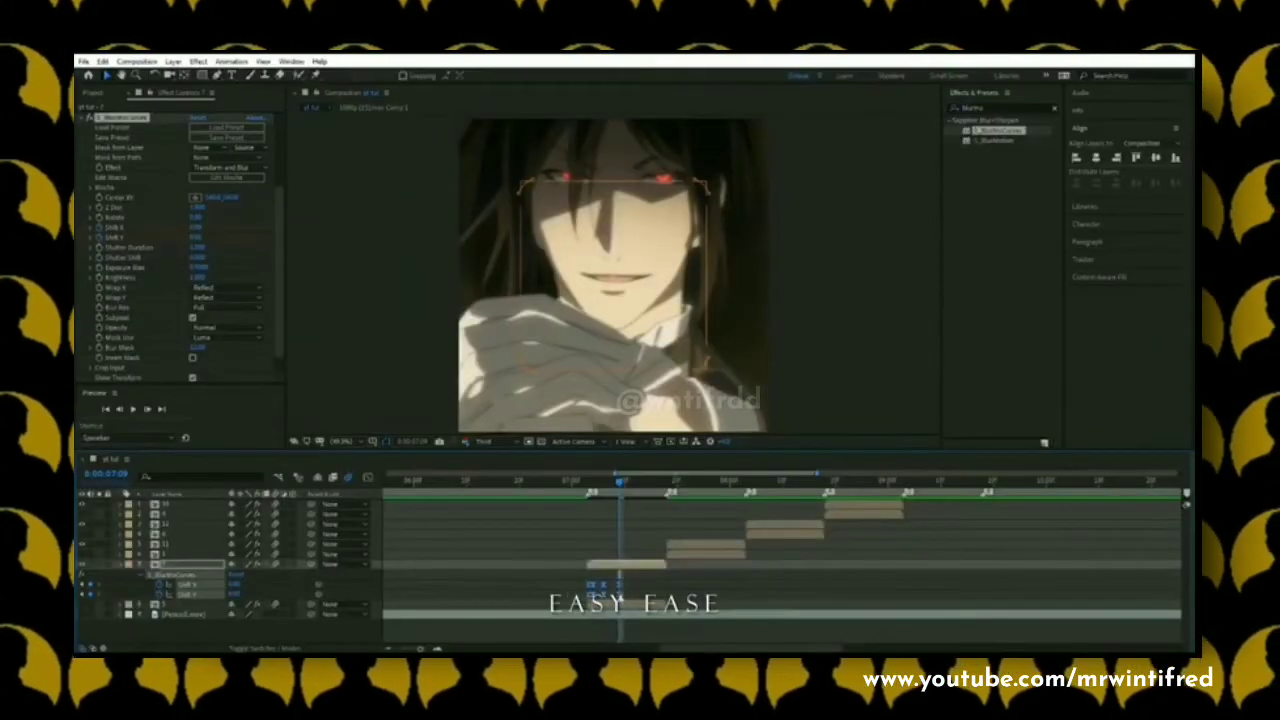
# Step: Apply Easy Ease to all the Shift X and Shift Y keyframes
pyautogui.rightClick(618, 586)
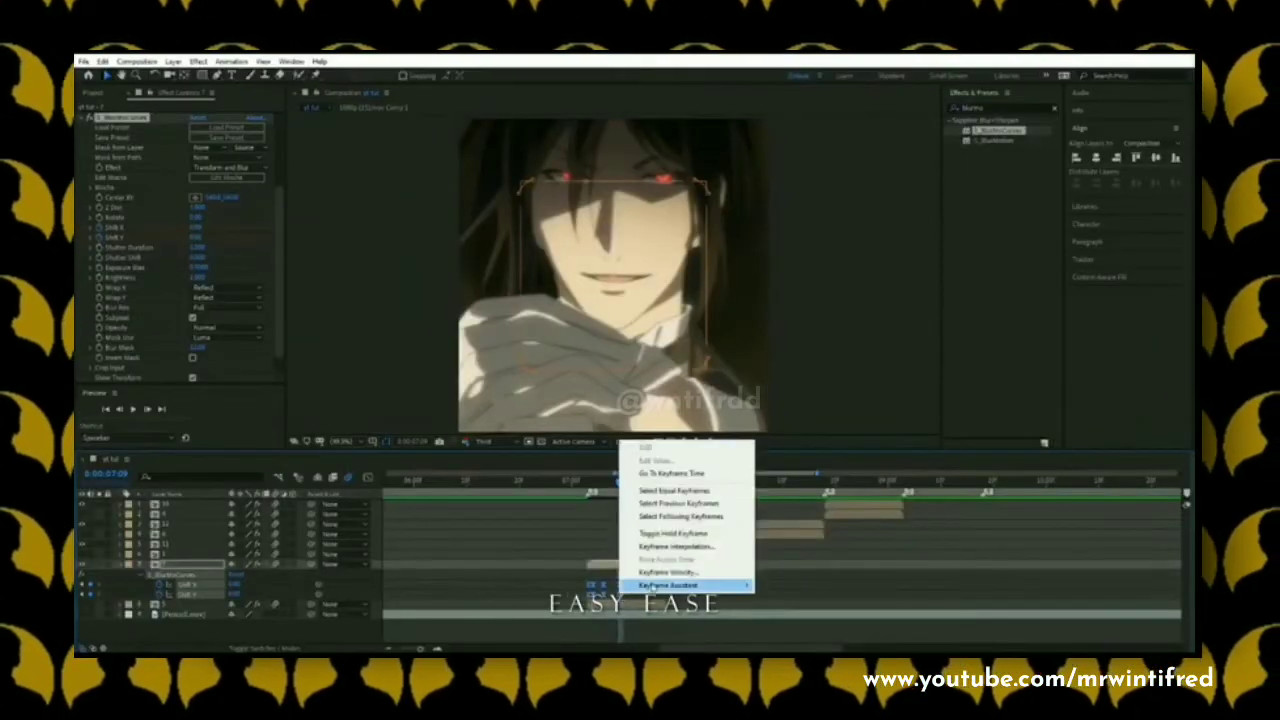
pyautogui.moveTo(686, 666)
pyautogui.click(829, 509)
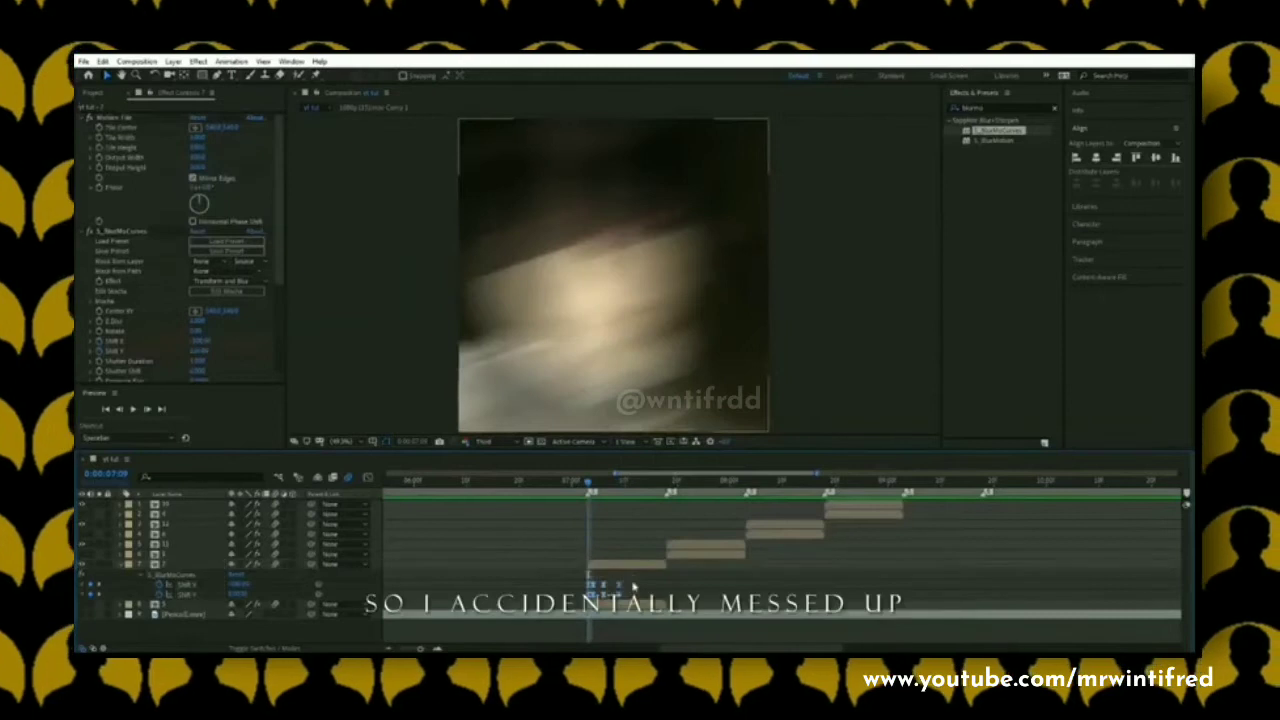
# Step: Move the middle and last Shift X and Shift Y keyframes earlier to tighten the shake on layer 7
pyautogui.click(596, 485)
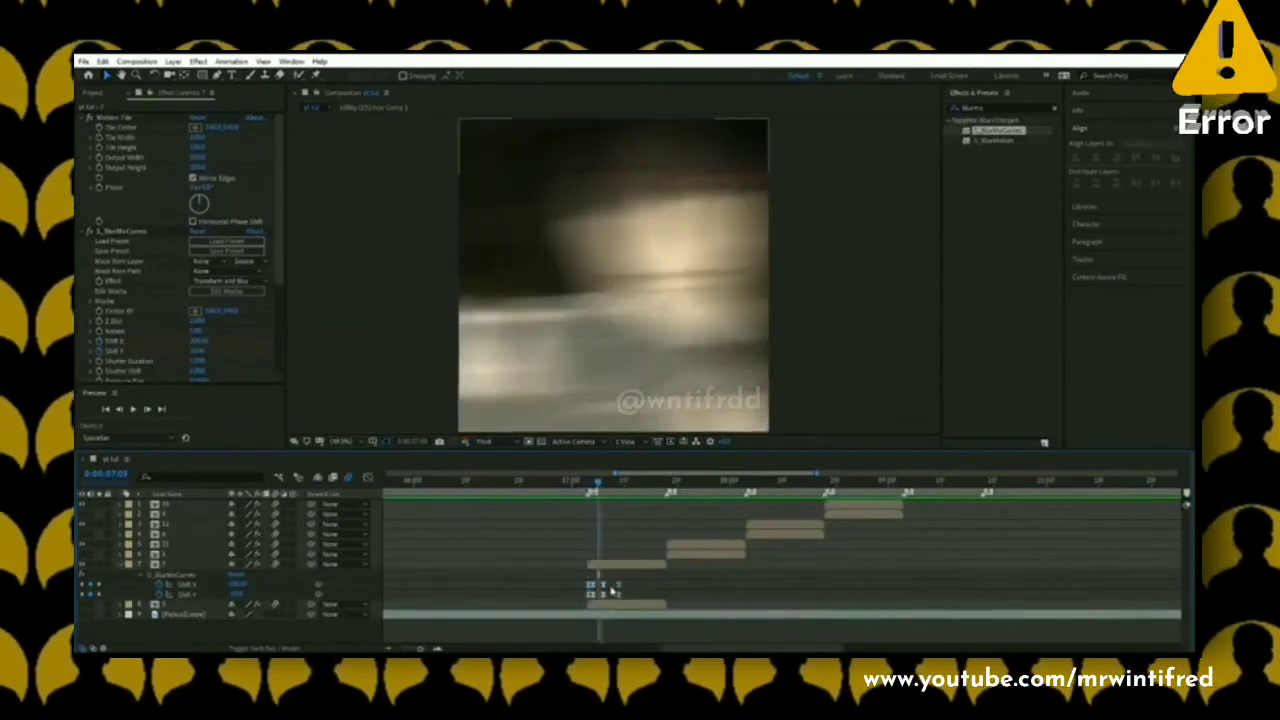
pyautogui.click(602, 585)
pyautogui.moveTo(603, 586); pyautogui.dragTo(597, 586)
pyautogui.click(617, 590)
pyautogui.click(618, 586)
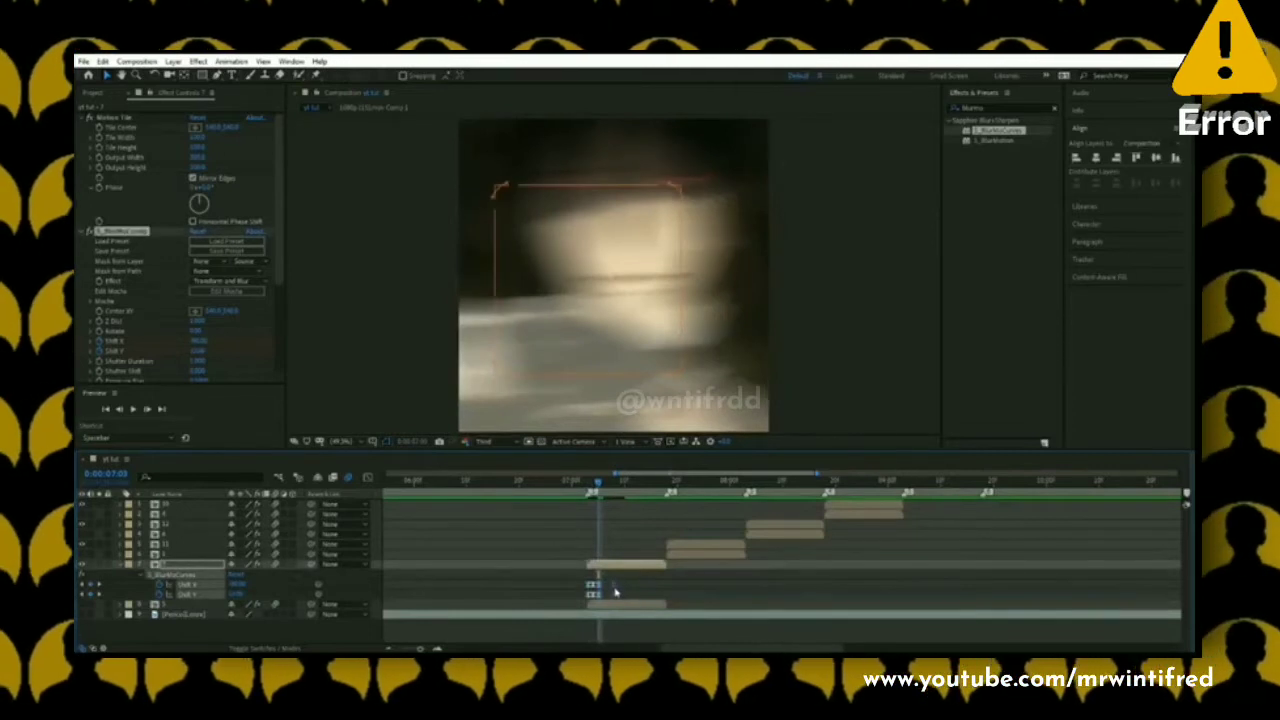
# Step: End the last Shift X and Shift Y keyframes at 0:00:07:07 and play back the shake from the clip's start
pyautogui.moveTo(598, 493); pyautogui.dragTo(443, 494)
pyautogui.click(148, 411)
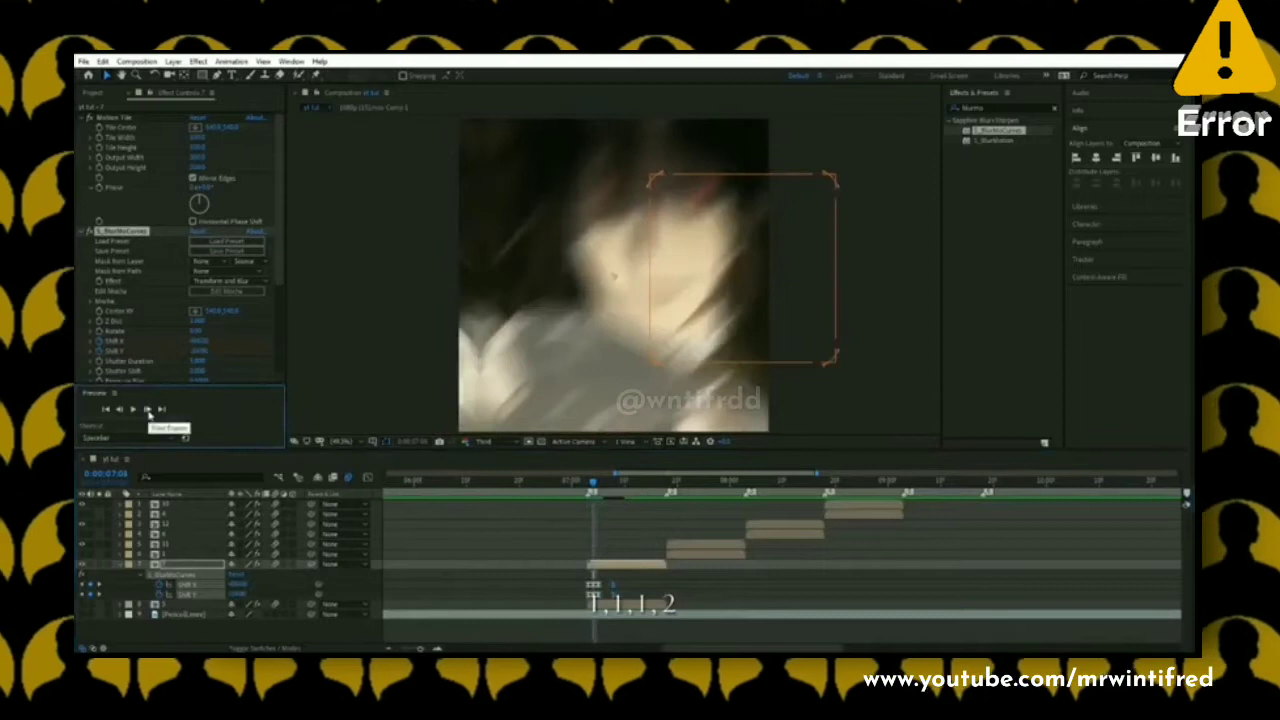
pyautogui.click(148, 411)
pyautogui.click(148, 411)
pyautogui.click(148, 411)
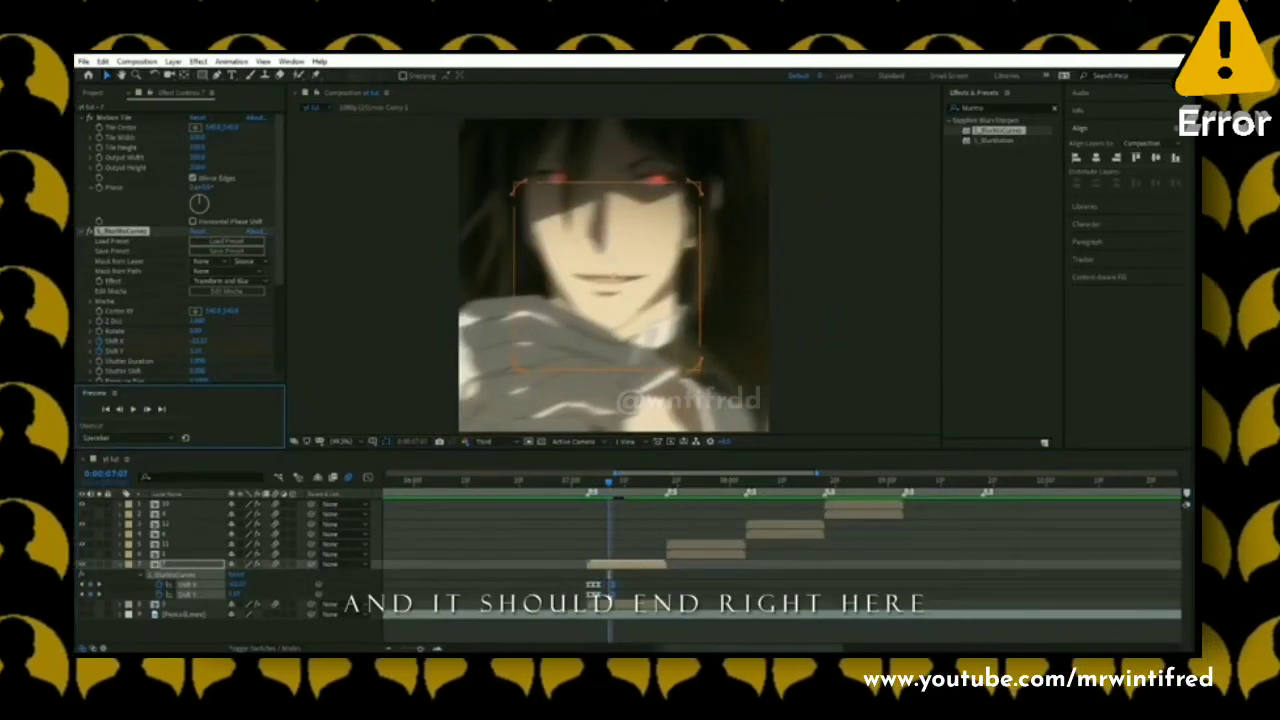
pyautogui.click(584, 484)
pyautogui.press('space')
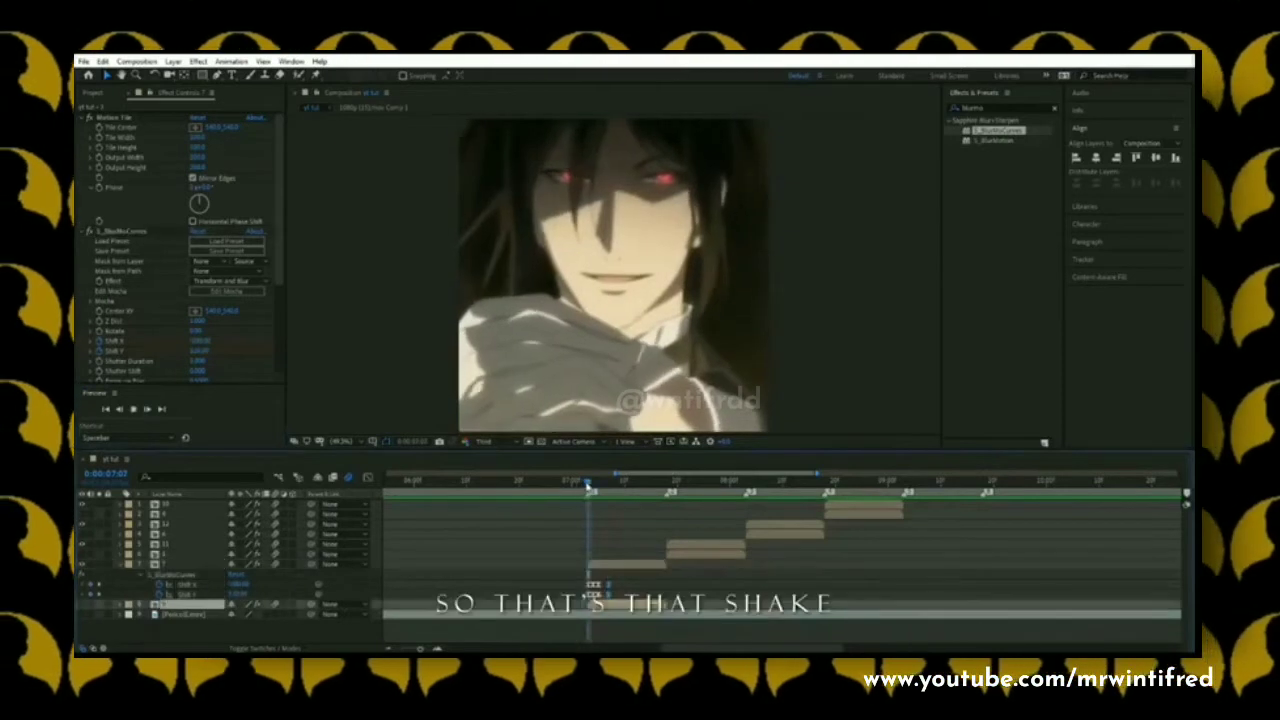
# Step: Save layer 7's S_BlurMoCurves effect with its shake keyframes as an animation preset
pyautogui.click(598, 568)
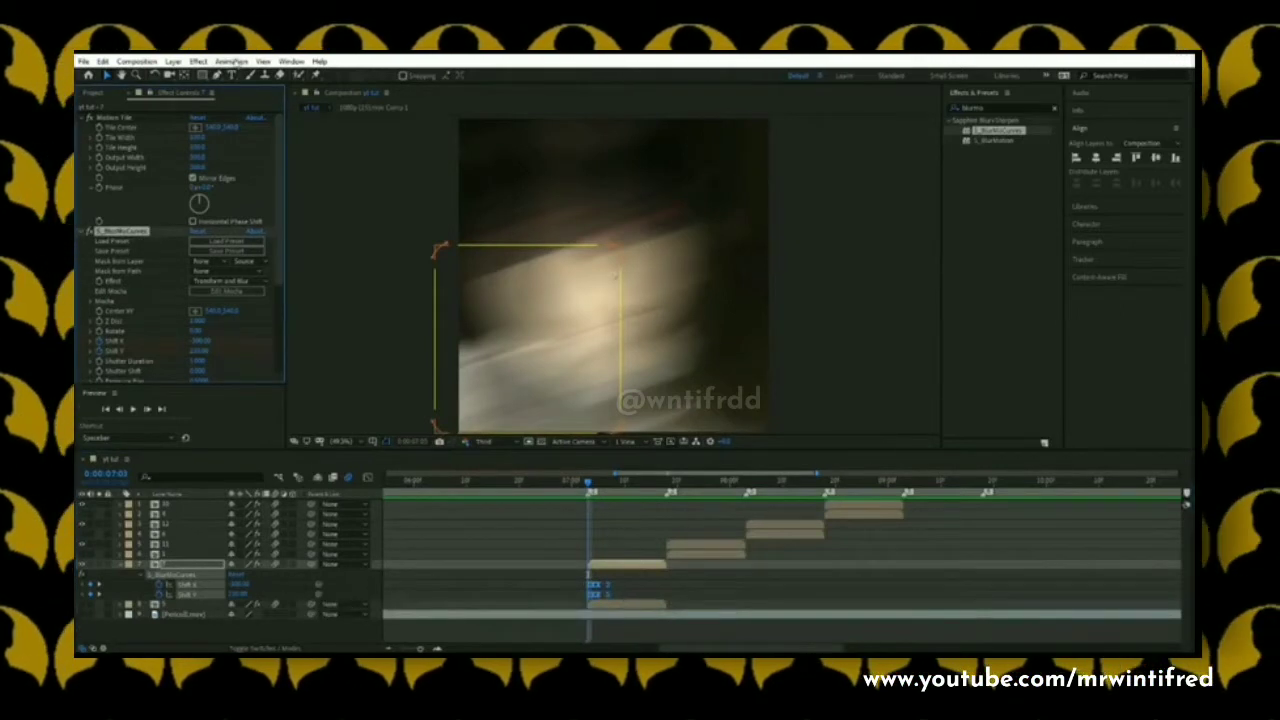
pyautogui.scroll(-1, 152, 243)
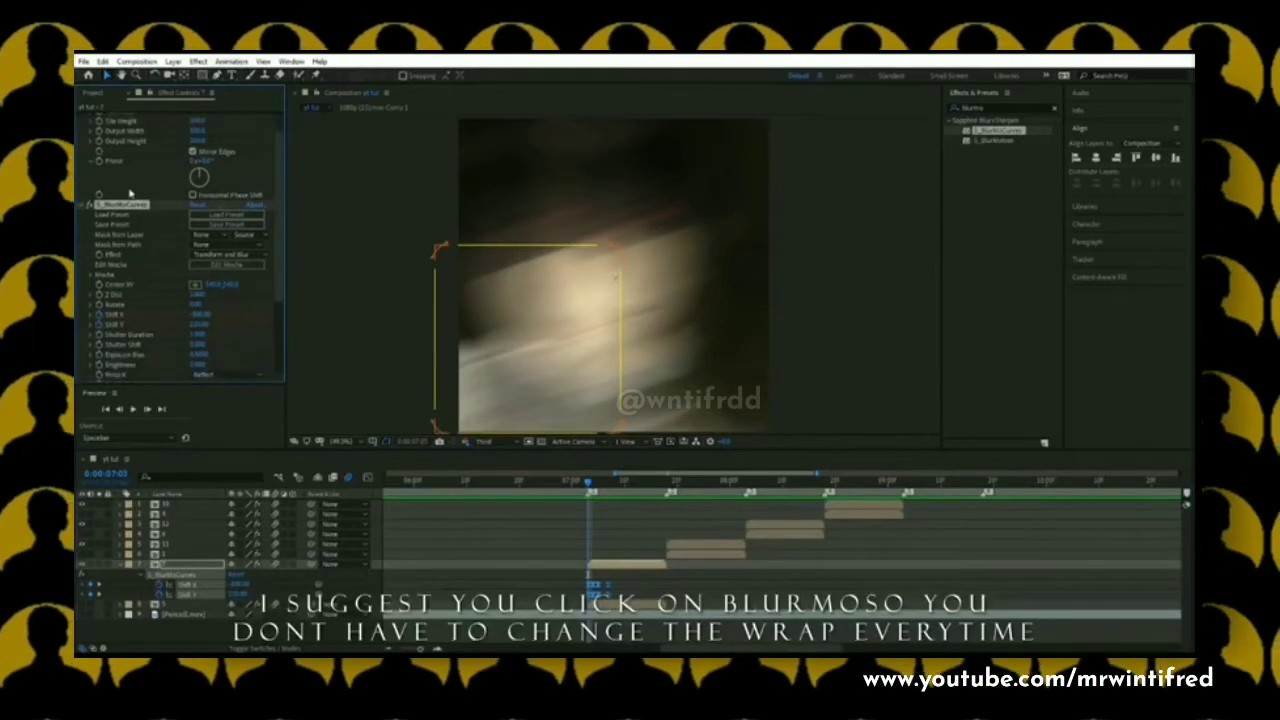
pyautogui.scroll(-2, 132, 208)
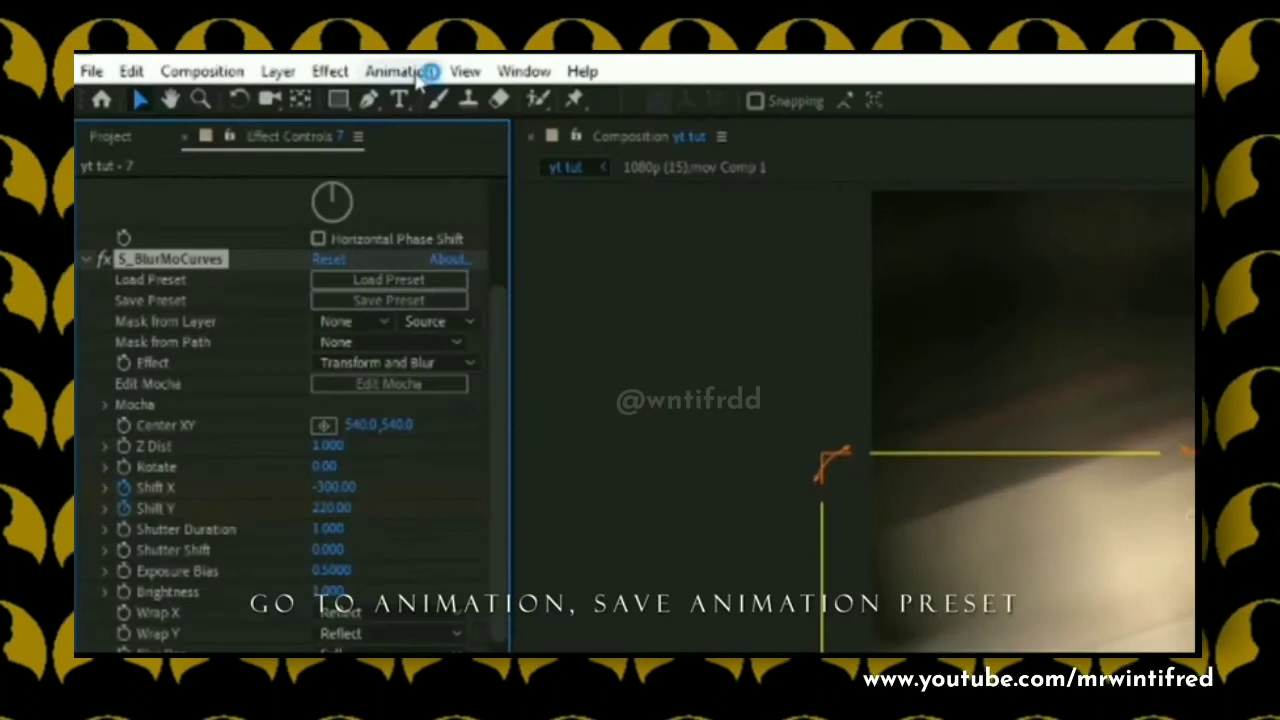
pyautogui.click(400, 71)
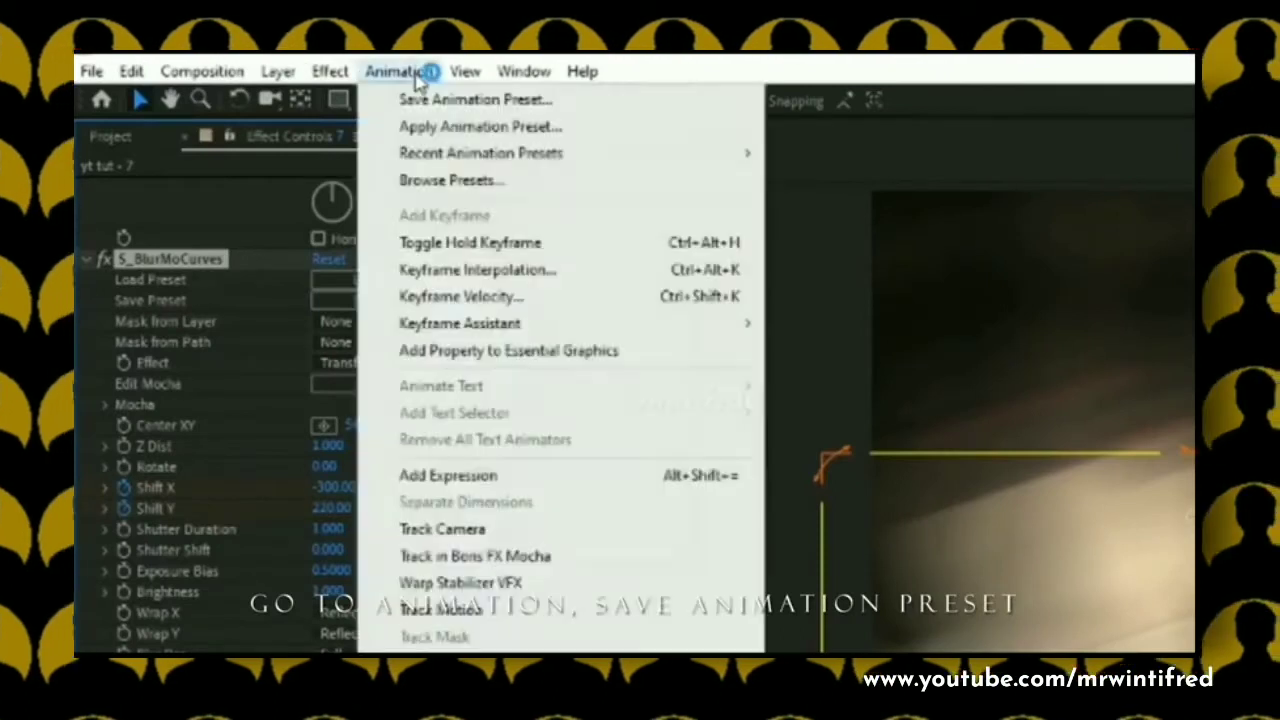
pyautogui.click(425, 100)
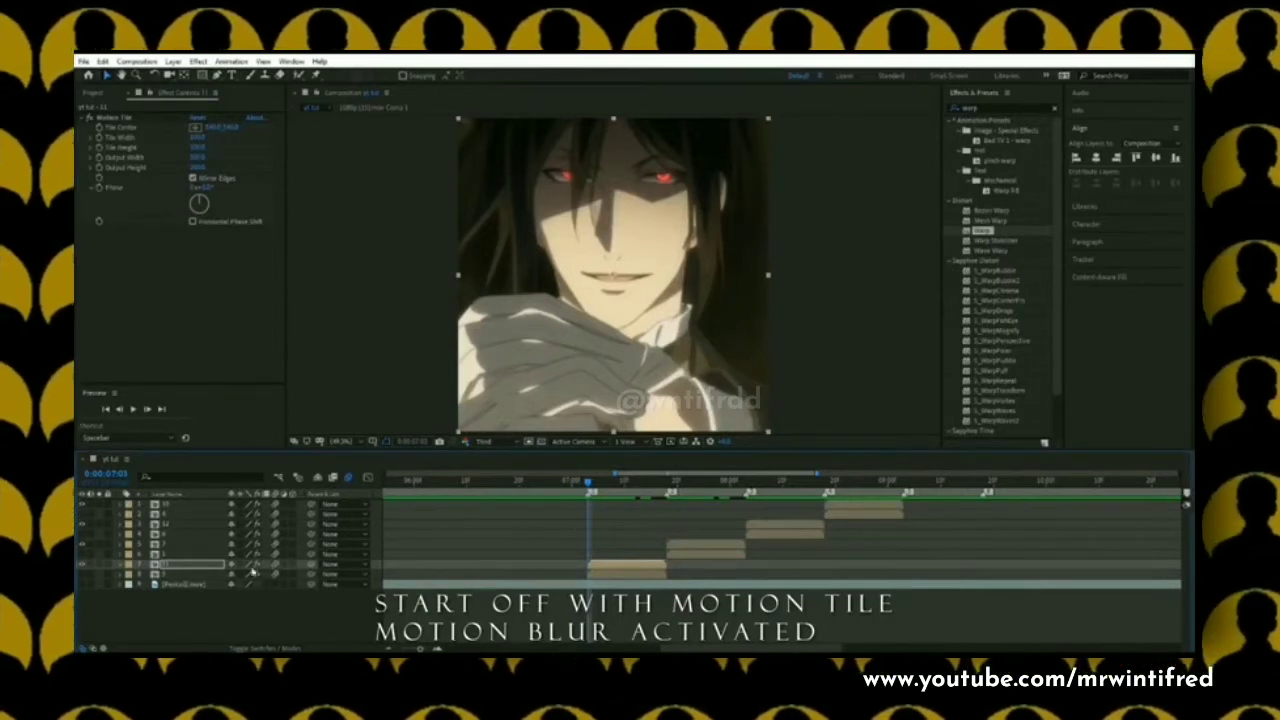
# Step: Separate the position dimensions of layer 11 and place a Y Position keyframe at the end of its clip
pyautogui.press('p')
pyautogui.rightClick(183, 584)
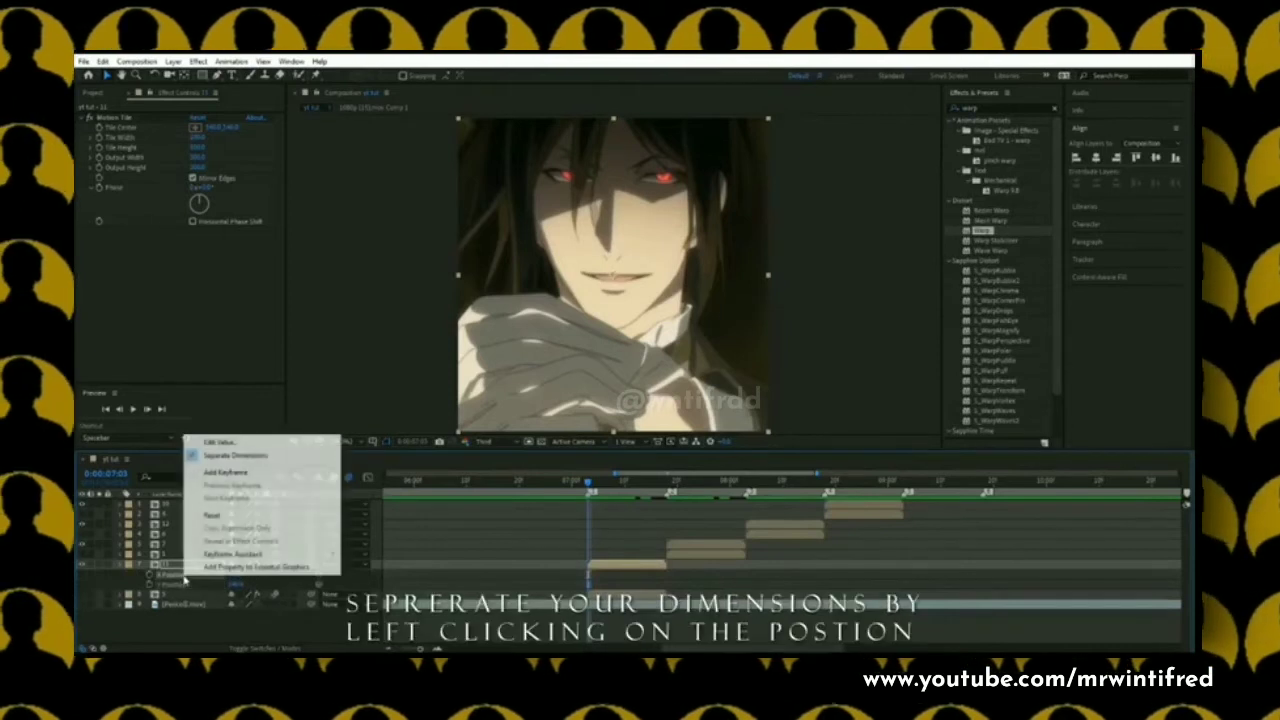
pyautogui.click(294, 461)
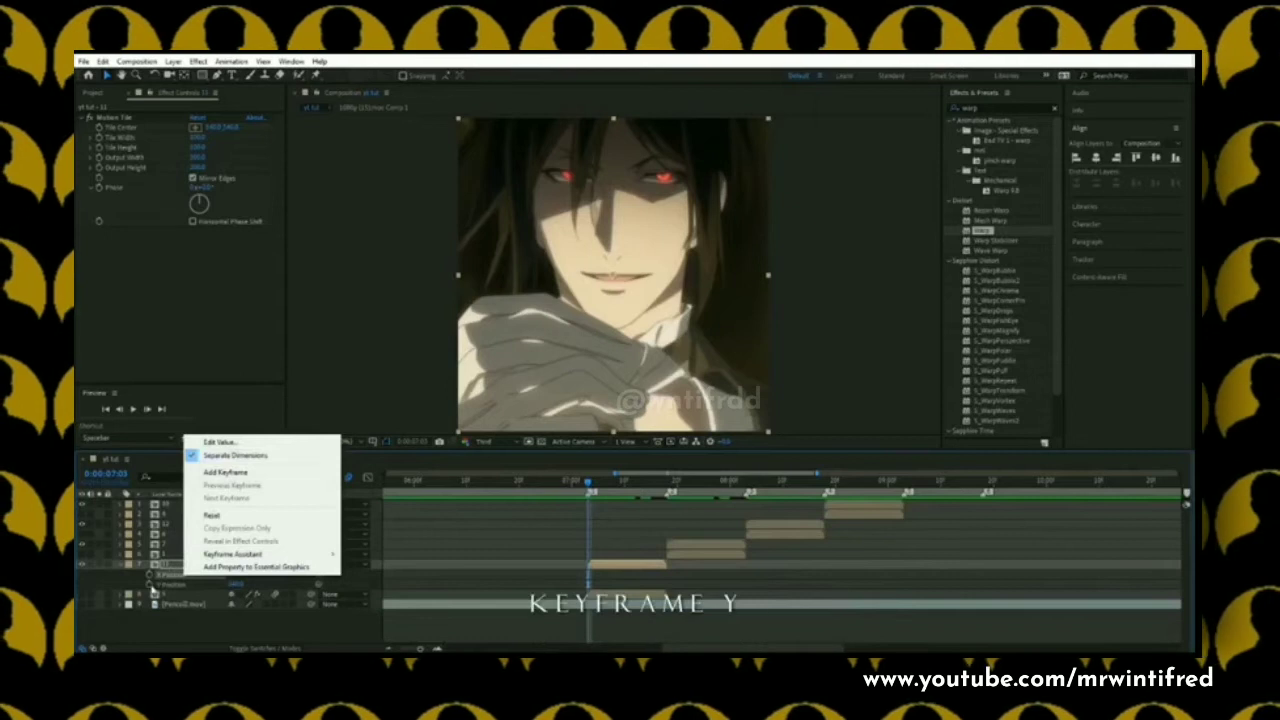
pyautogui.moveTo(590, 585); pyautogui.dragTo(668, 590)
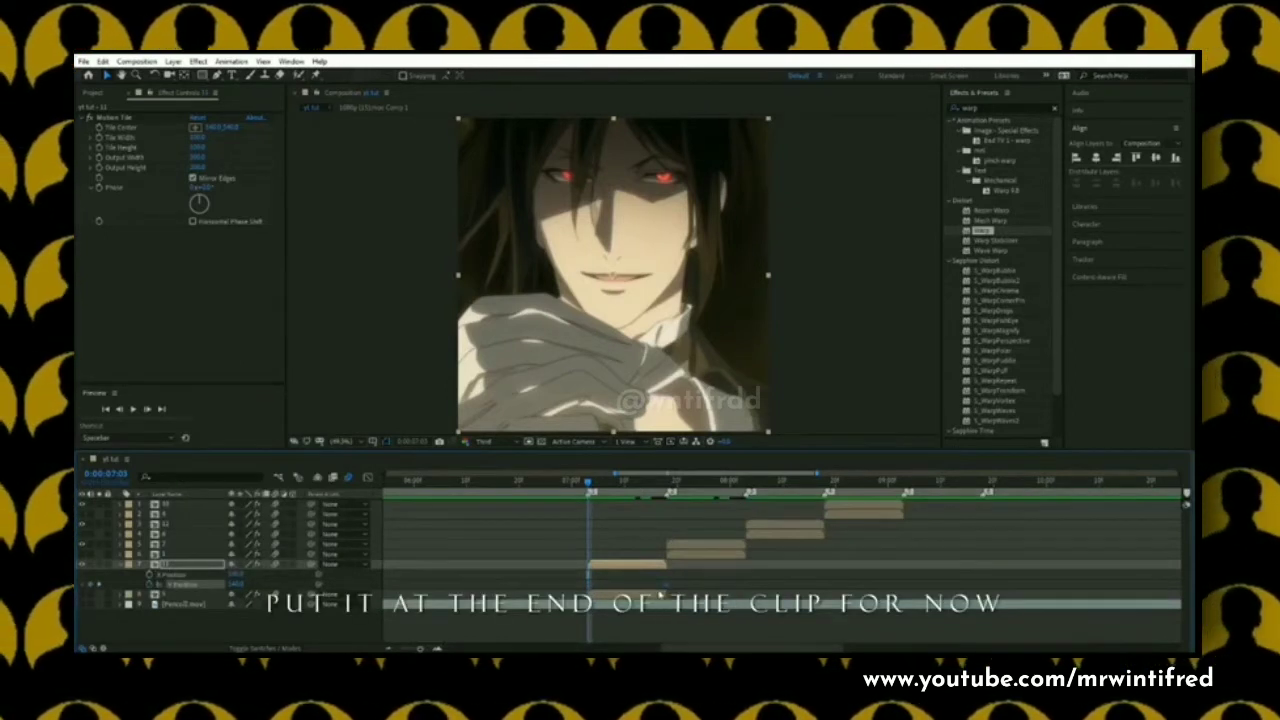
# Step: Raise the image with Y Position at the clip's start and add two intermediate keyframes that bring it lower
pyautogui.moveTo(233, 590); pyautogui.dragTo(202, 590)
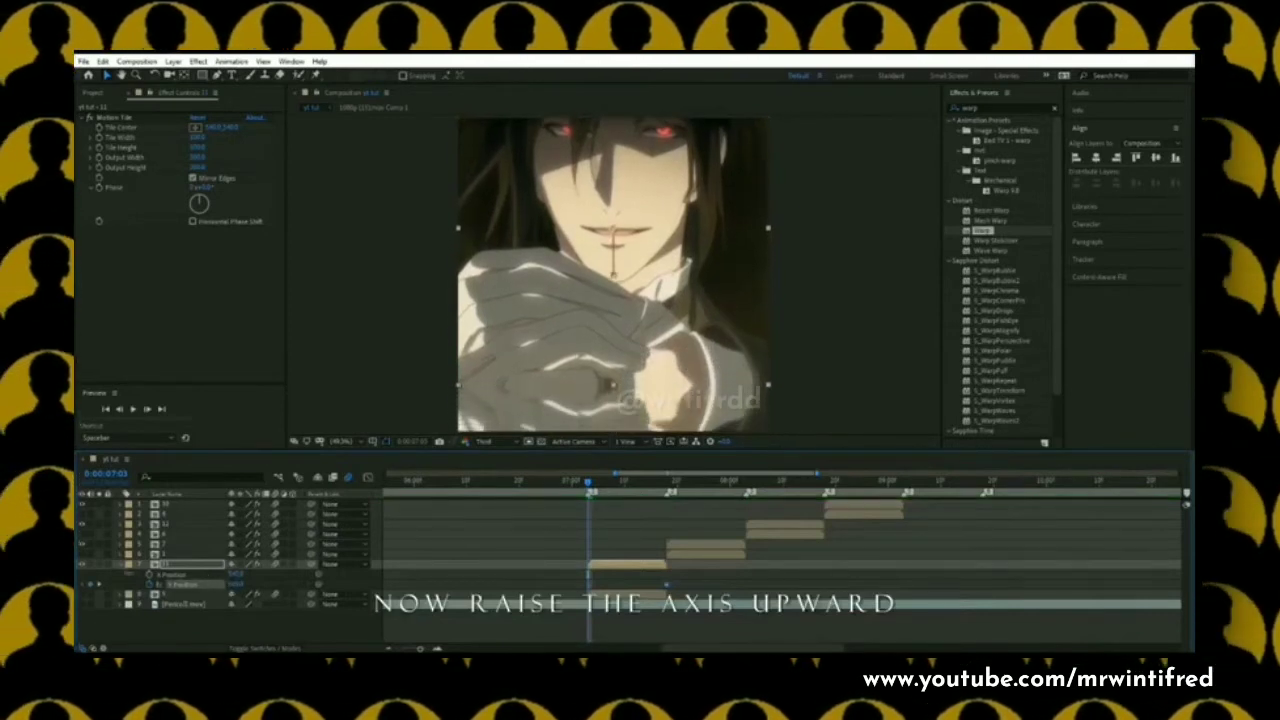
pyautogui.press('space')
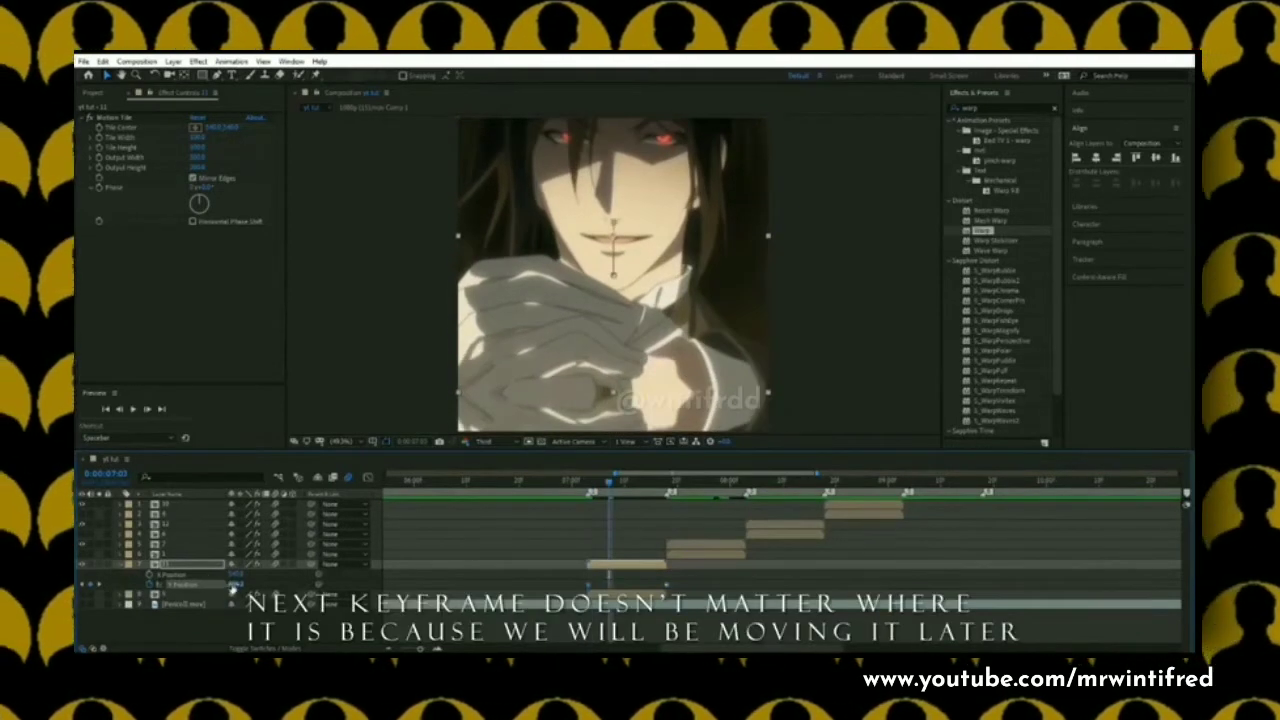
pyautogui.moveTo(236, 584); pyautogui.dragTo(345, 578)
pyautogui.press('space')
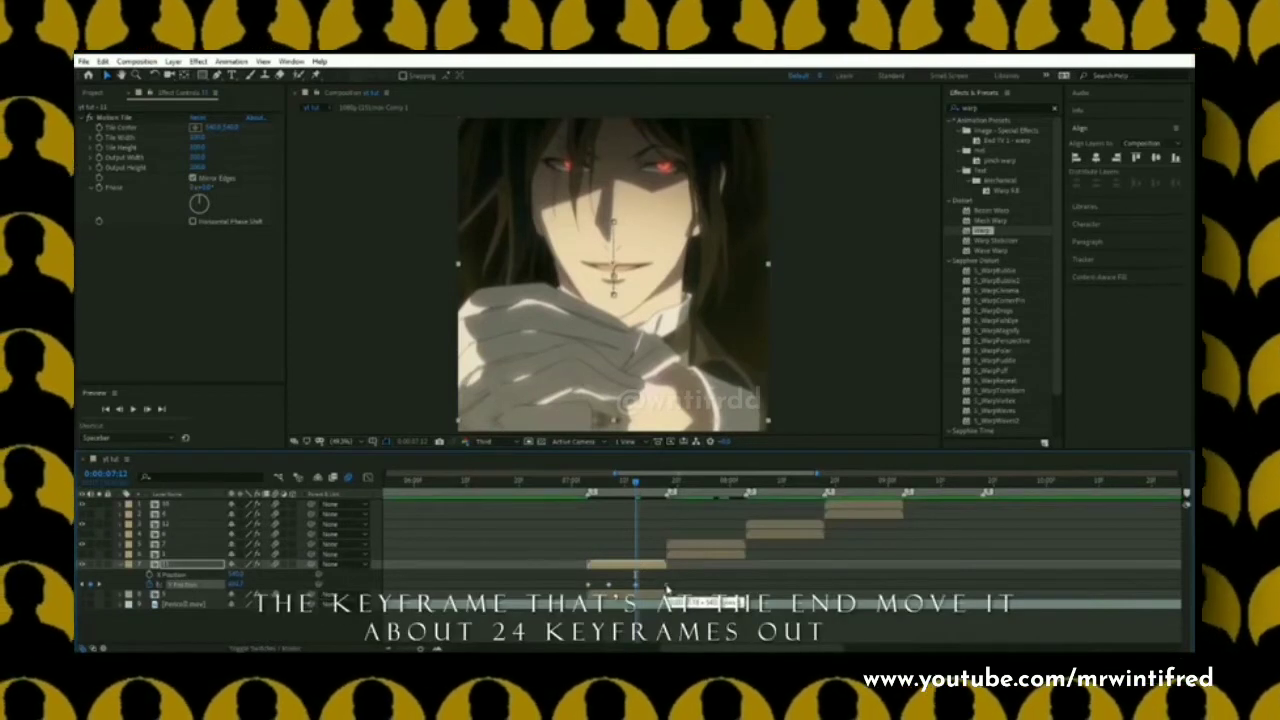
# Step: Move the last Y Position keyframe out past the clip's end and space the two middle keyframes evenly
pyautogui.moveTo(666, 585); pyautogui.dragTo(725, 587)
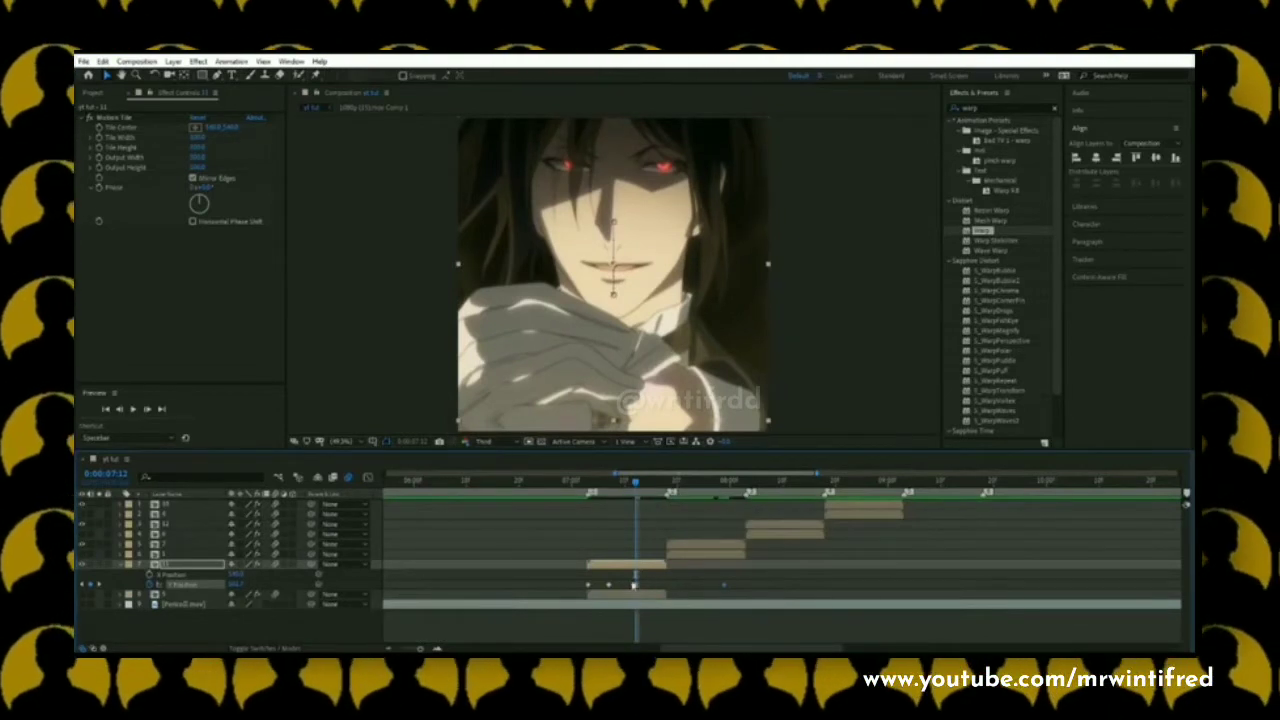
pyautogui.moveTo(636, 586)
pyautogui.mouseDown()
pyautogui.moveTo(678, 587)
pyautogui.moveTo(617, 586)
pyautogui.moveTo(642, 586)
pyautogui.mouseUp()
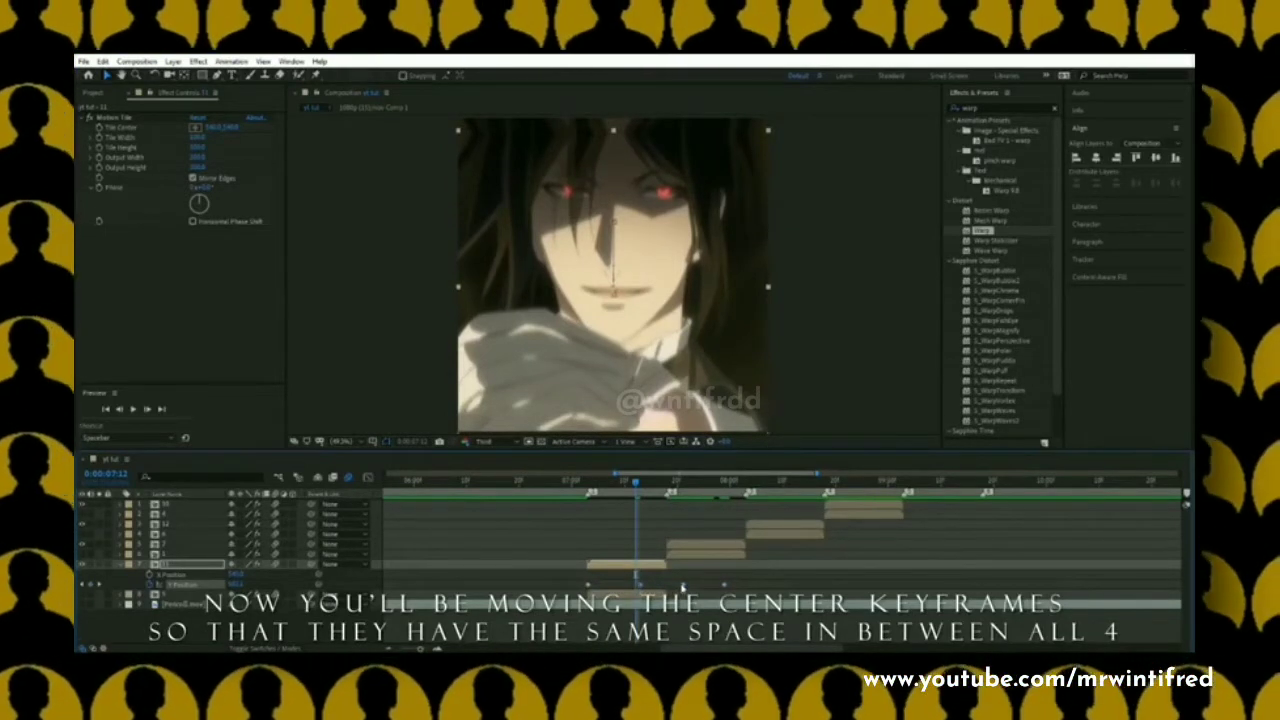
pyautogui.moveTo(745, 582); pyautogui.dragTo(706, 592)
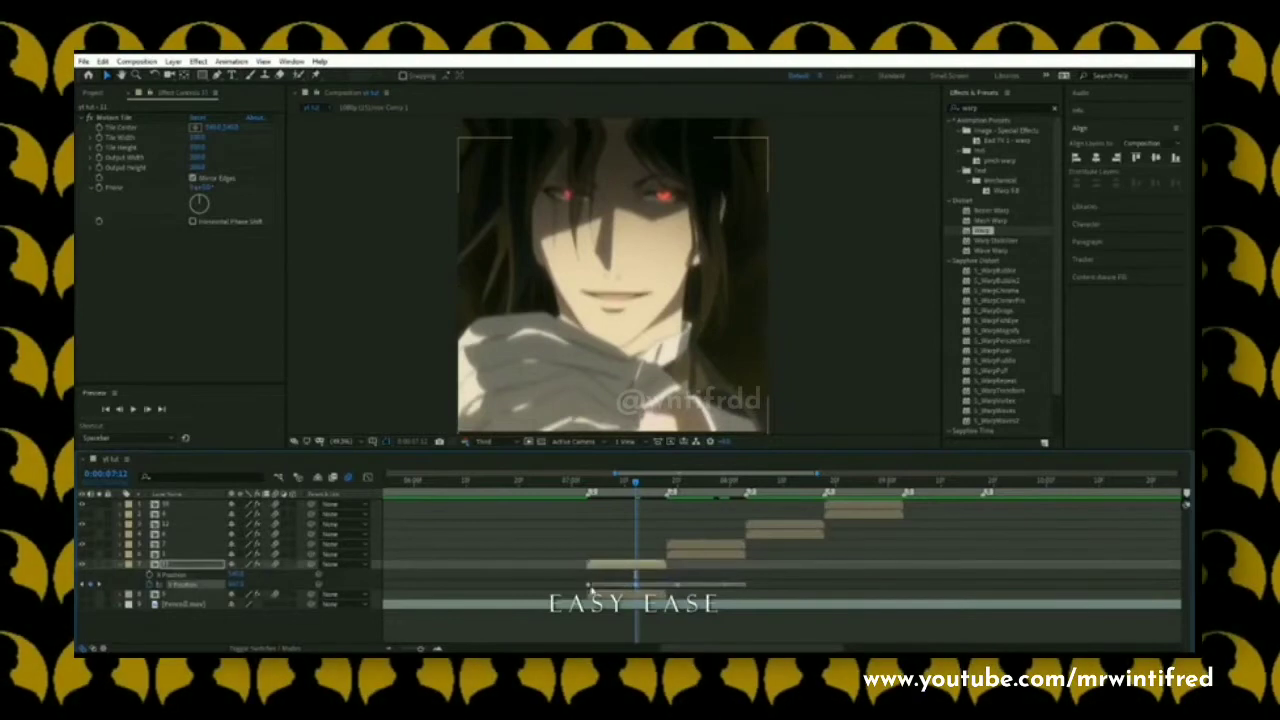
# Step: Apply Easy Ease to all of layer 11's Y Position keyframes and preview the movement from the clip's start
pyautogui.moveTo(590, 588); pyautogui.dragTo(591, 588)
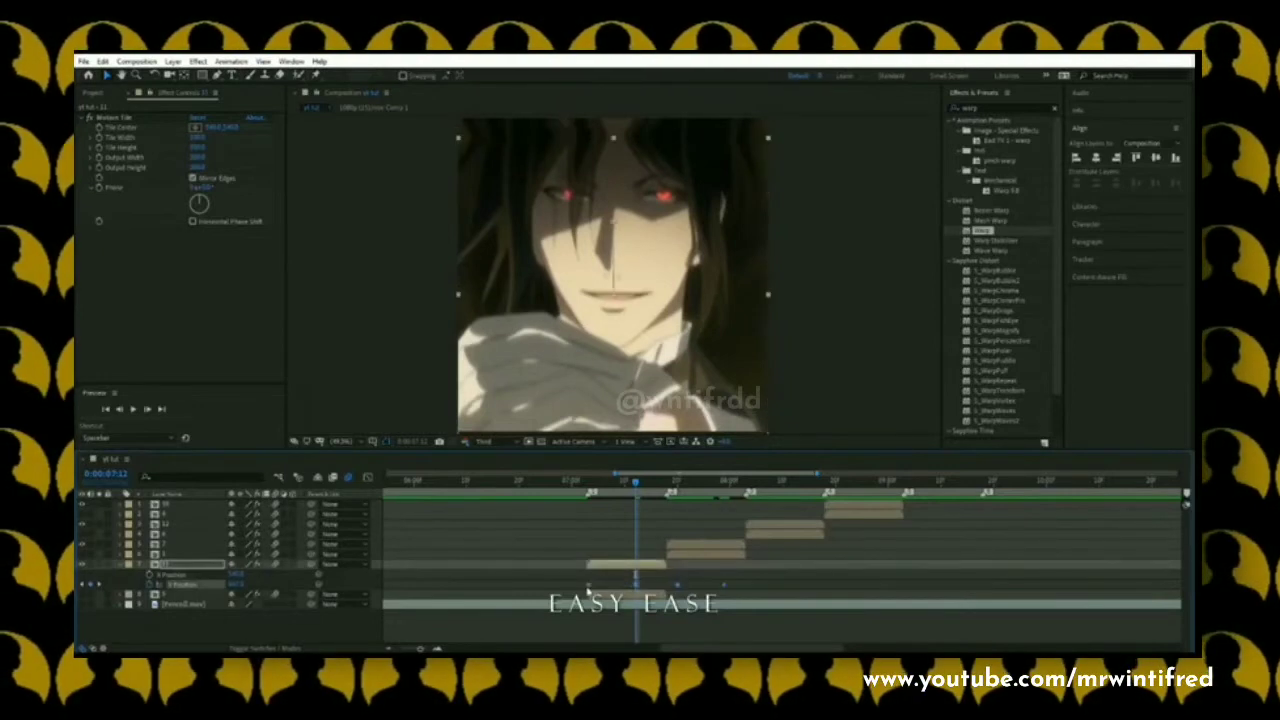
pyautogui.rightClick(591, 587)
pyautogui.moveTo(650, 578)
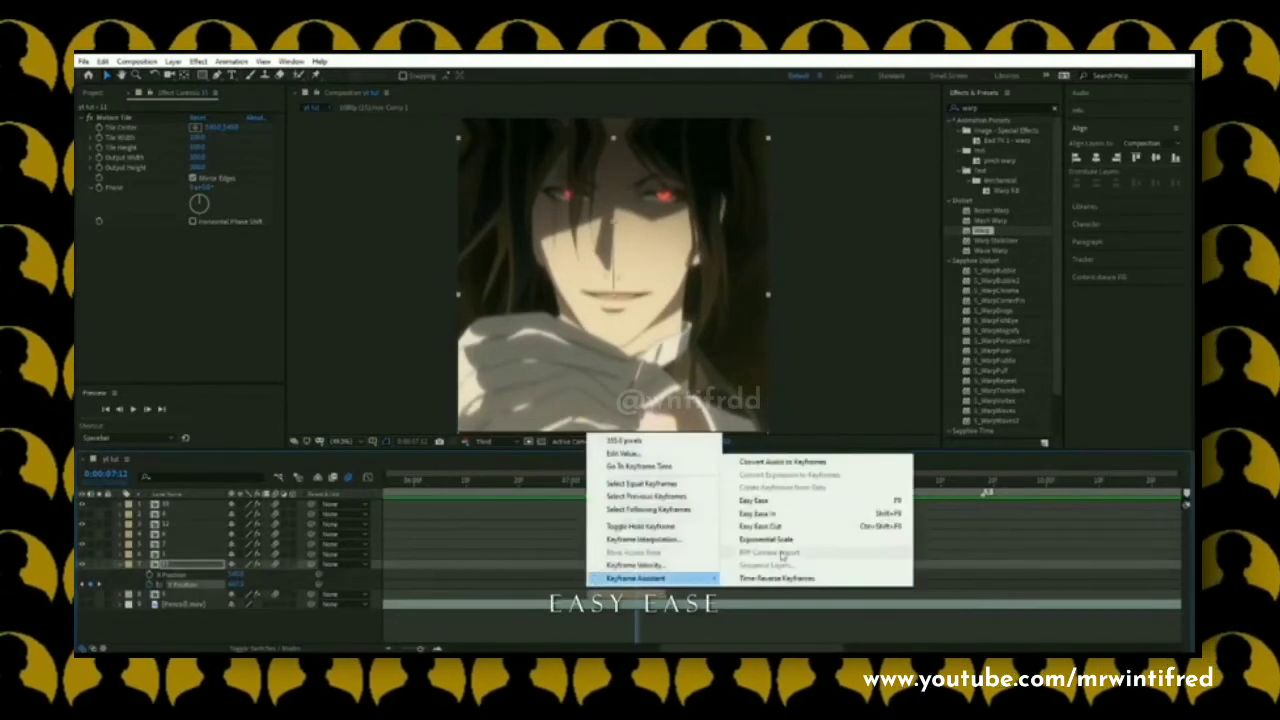
pyautogui.click(766, 501)
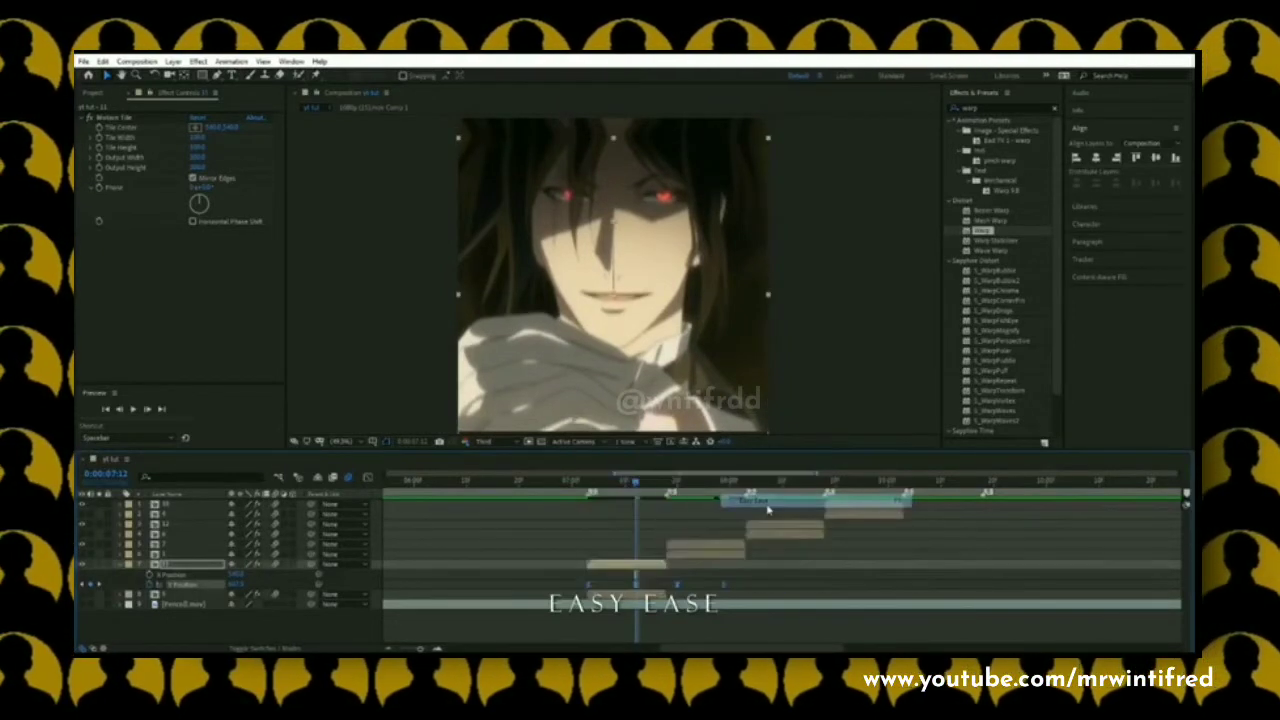
pyautogui.click(587, 485)
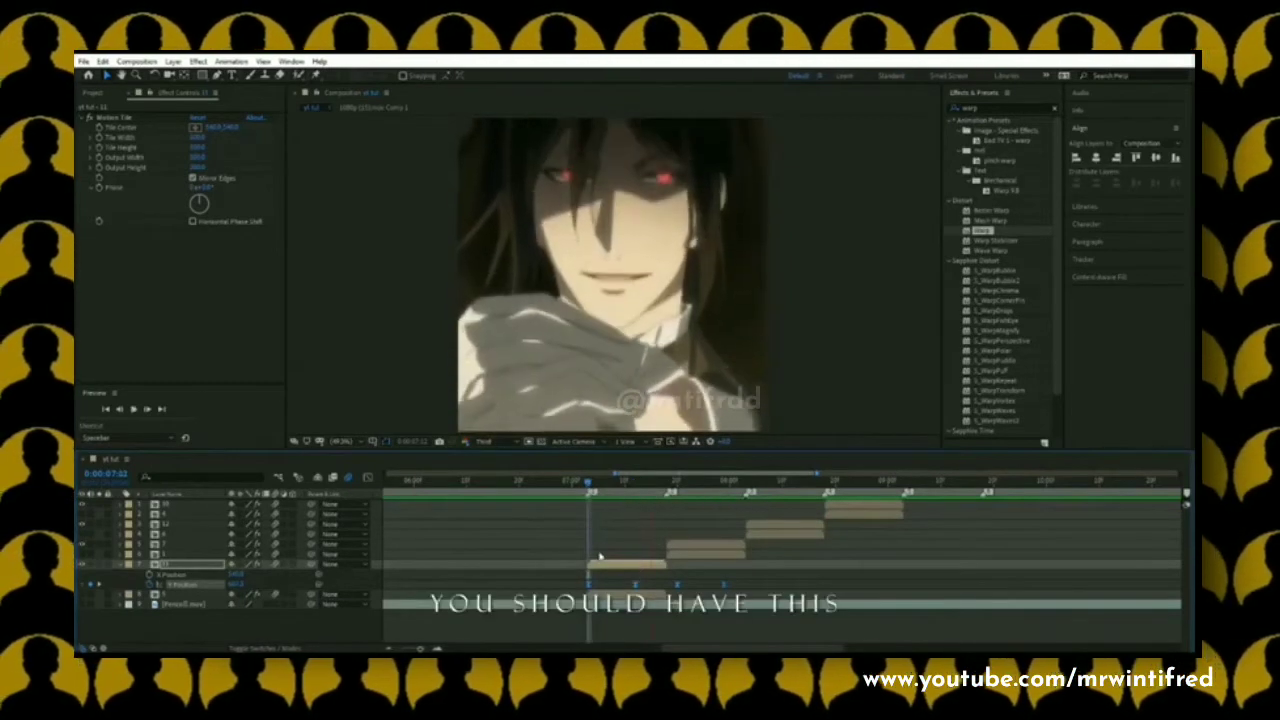
pyautogui.moveTo(587, 485); pyautogui.dragTo(608, 485)
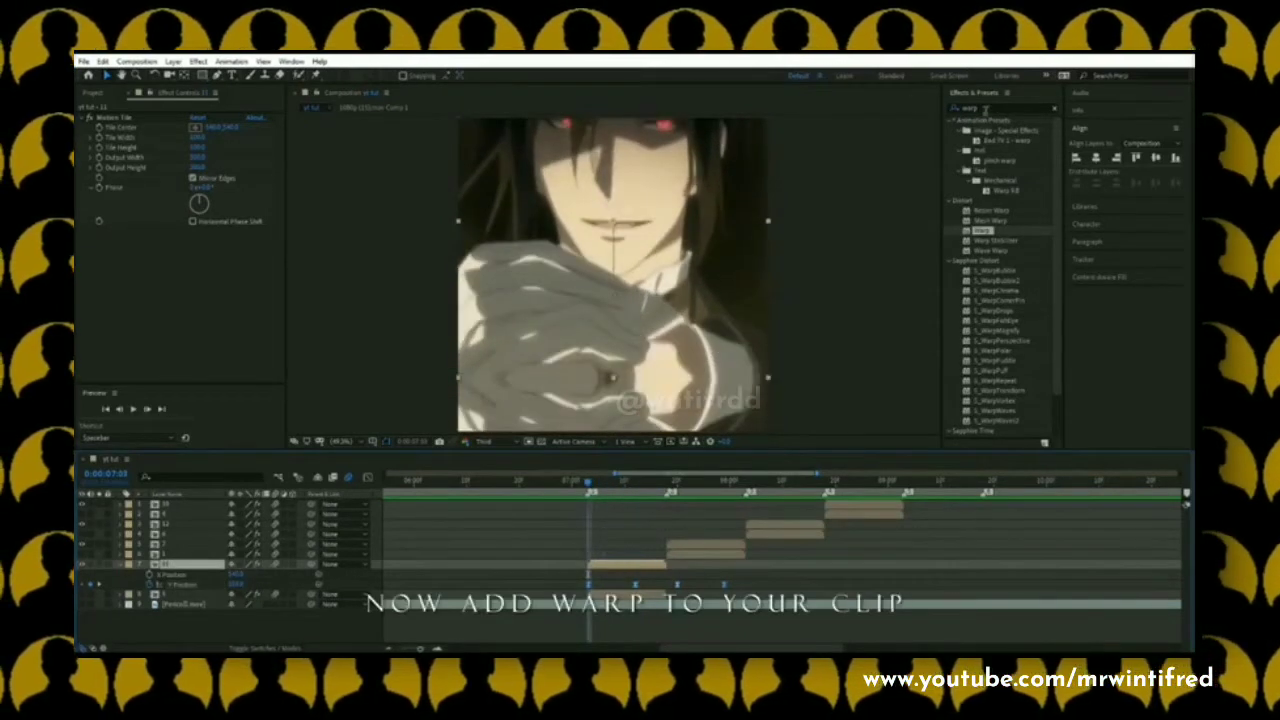
# Step: Apply the Warp effect to layer 11 with the Squeeze style and a Bend of 0
pyautogui.moveTo(985, 234); pyautogui.dragTo(636, 575)
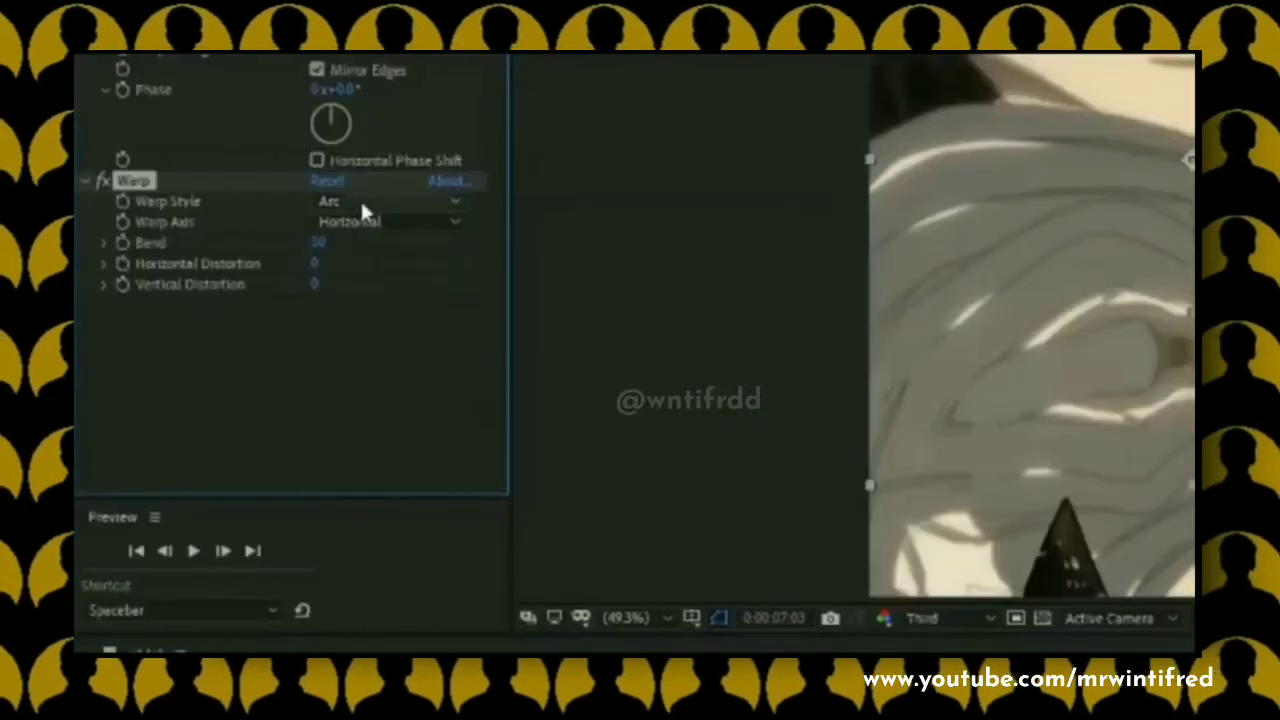
pyautogui.click(360, 200)
pyautogui.click(400, 605)
pyautogui.click(322, 243)
pyautogui.write('0')
pyautogui.press('Return')
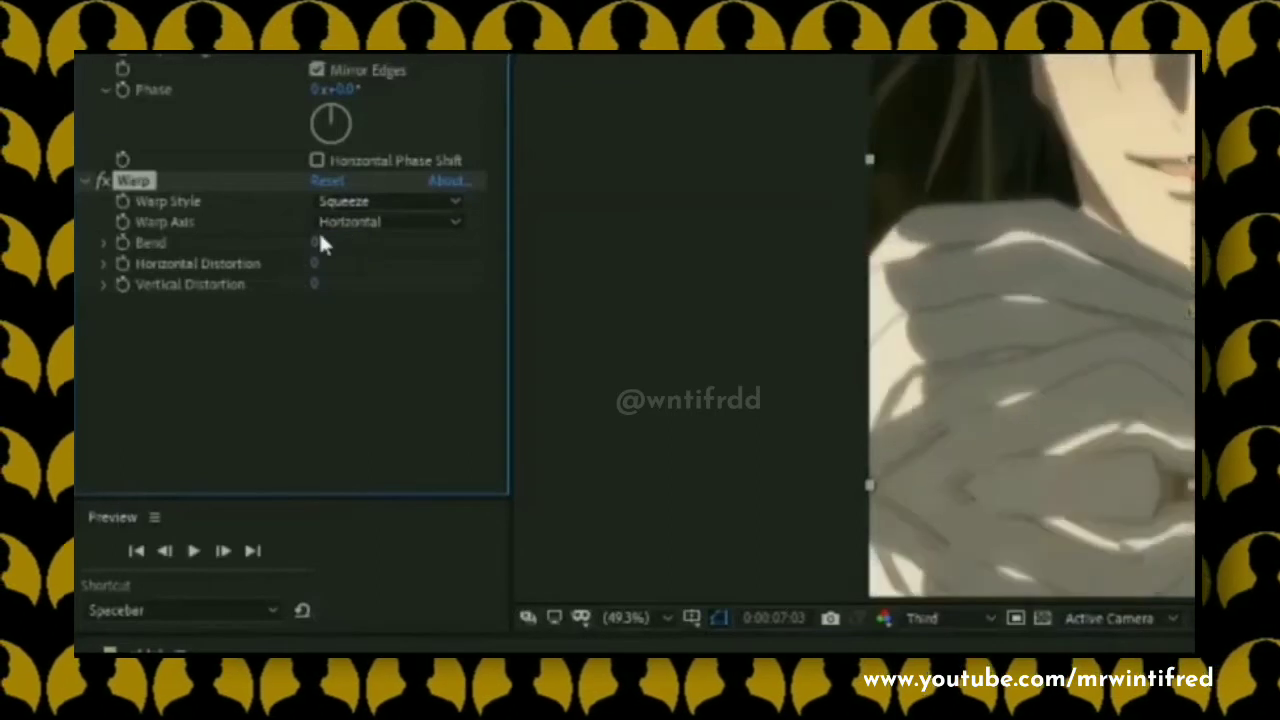
# Step: Keyframe the Warp Bend on layer 11 at -30 at the clip's start, 12 near its end and 0 beyond the end
pyautogui.click(122, 243)
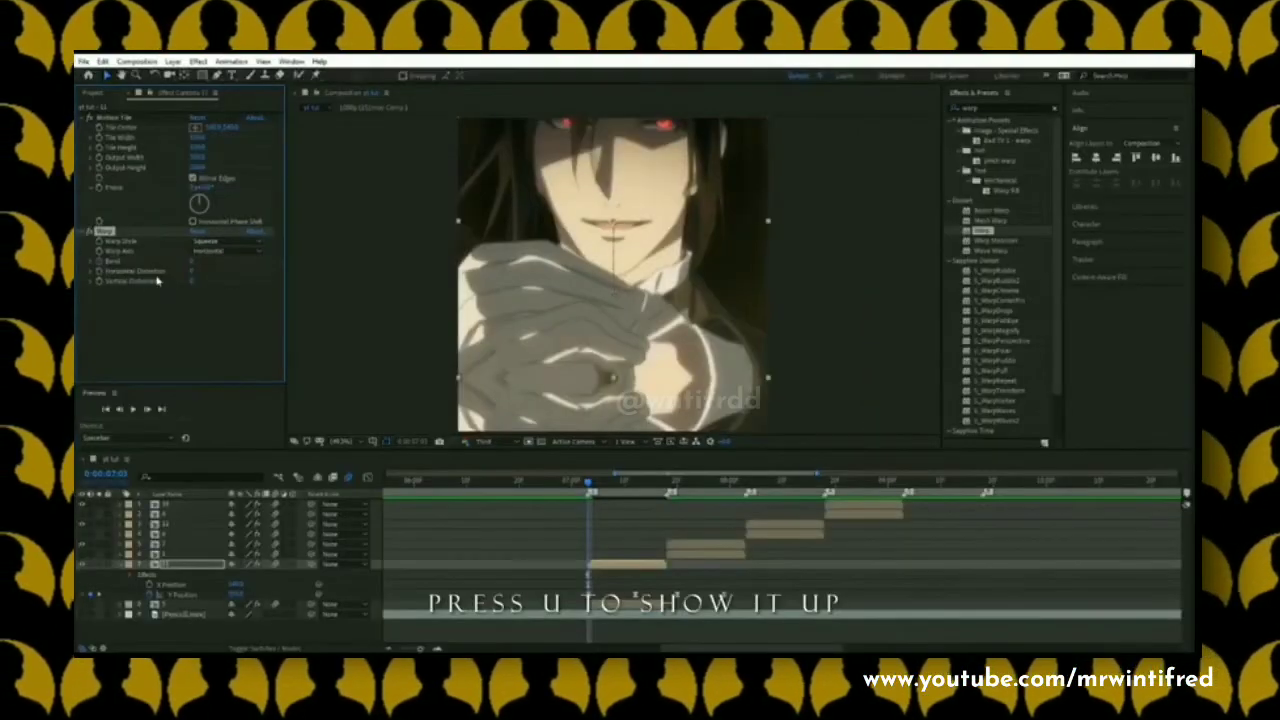
pyautogui.press('u')
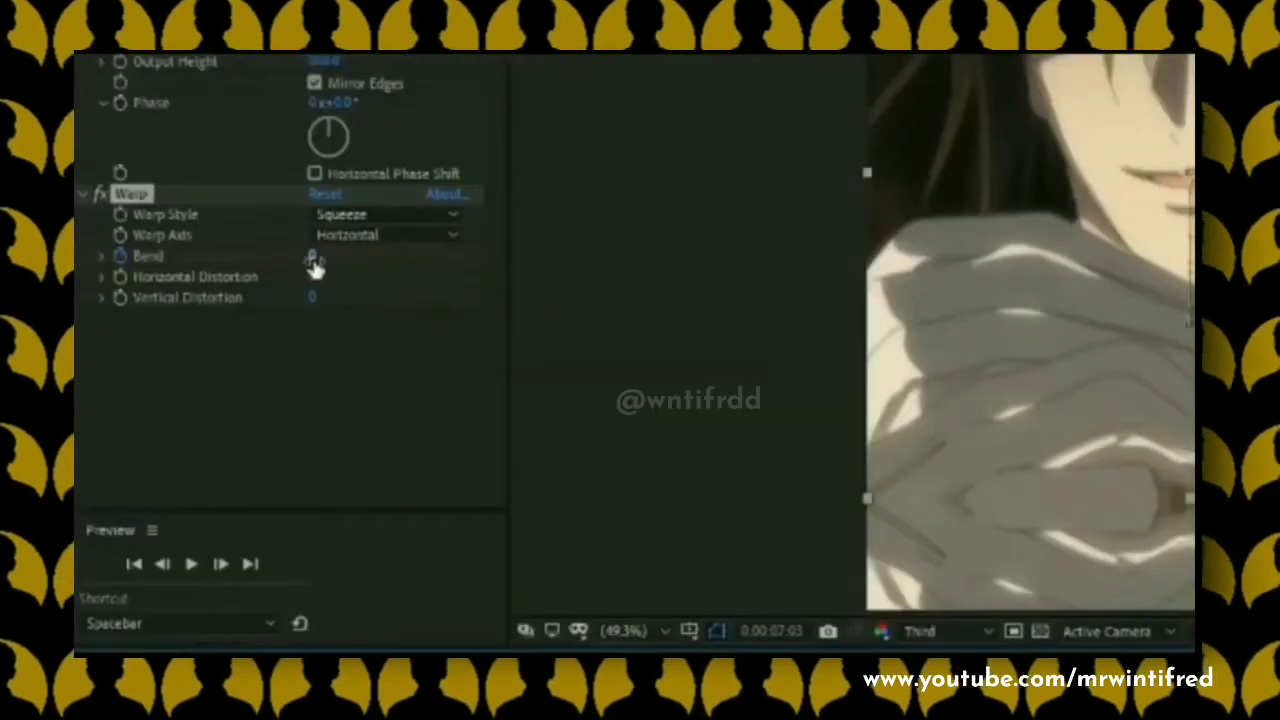
pyautogui.click(313, 259)
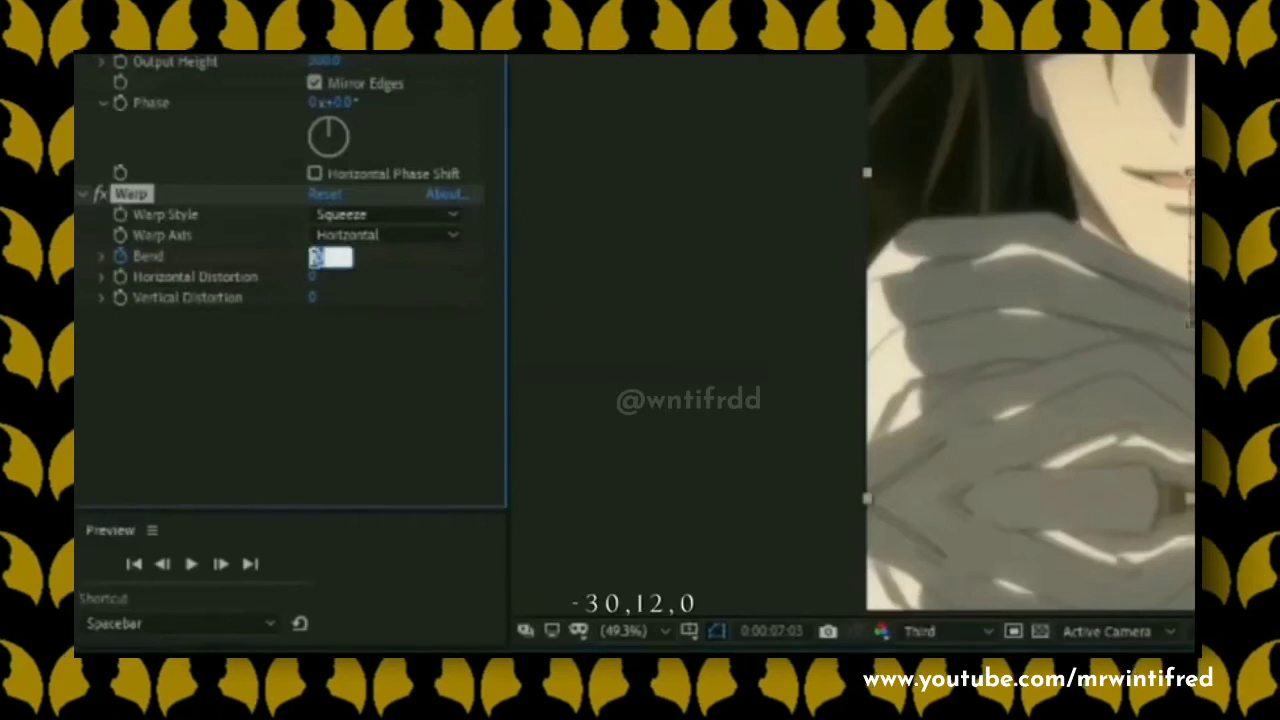
pyautogui.press('Return')
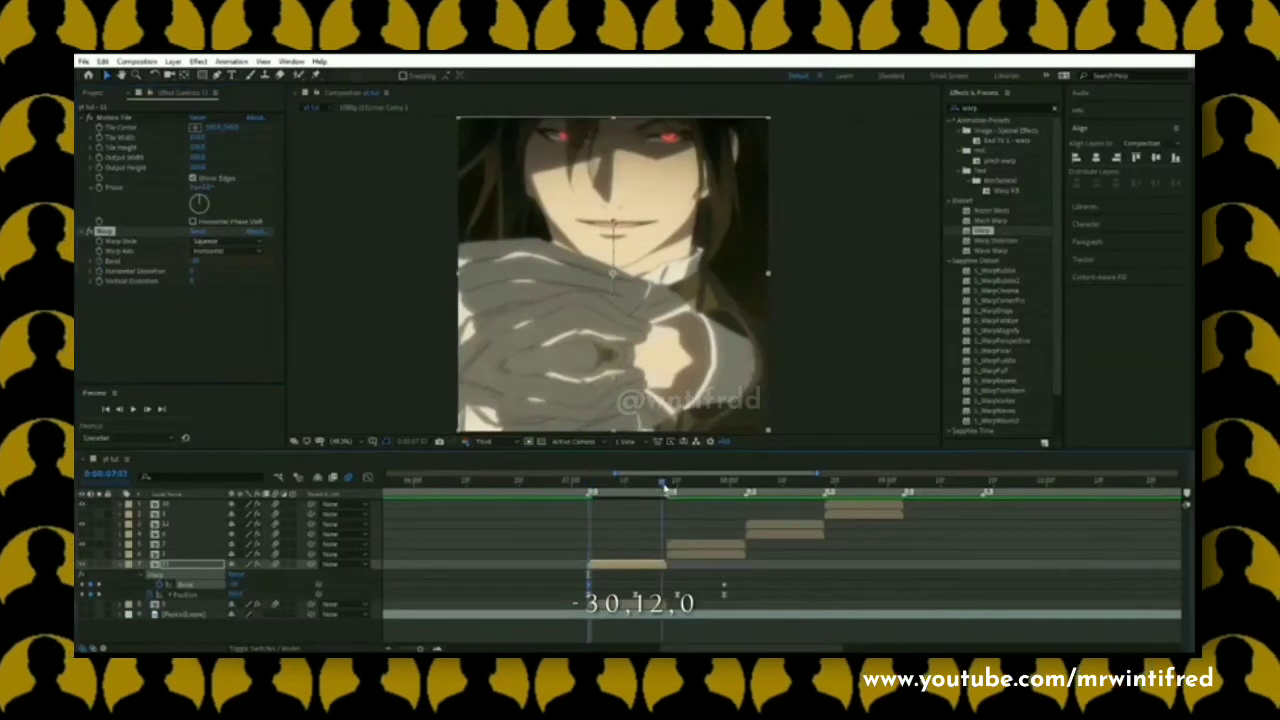
pyautogui.click(663, 484)
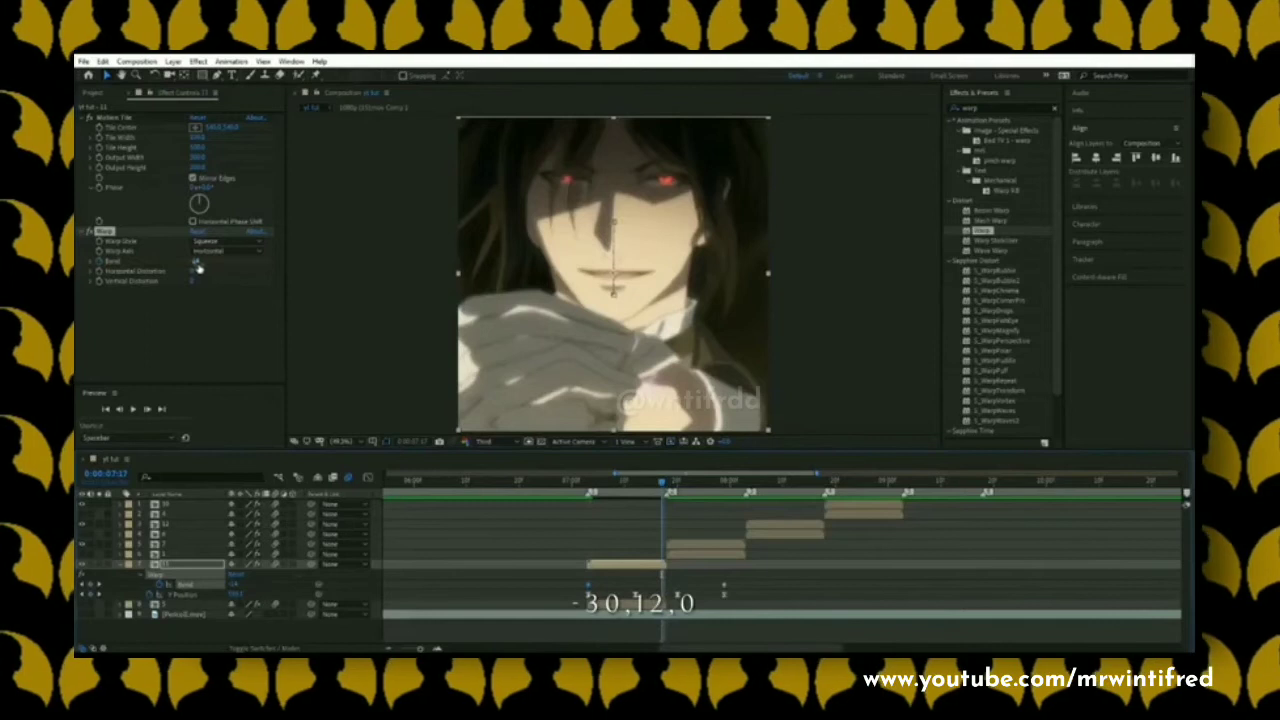
pyautogui.click(196, 262)
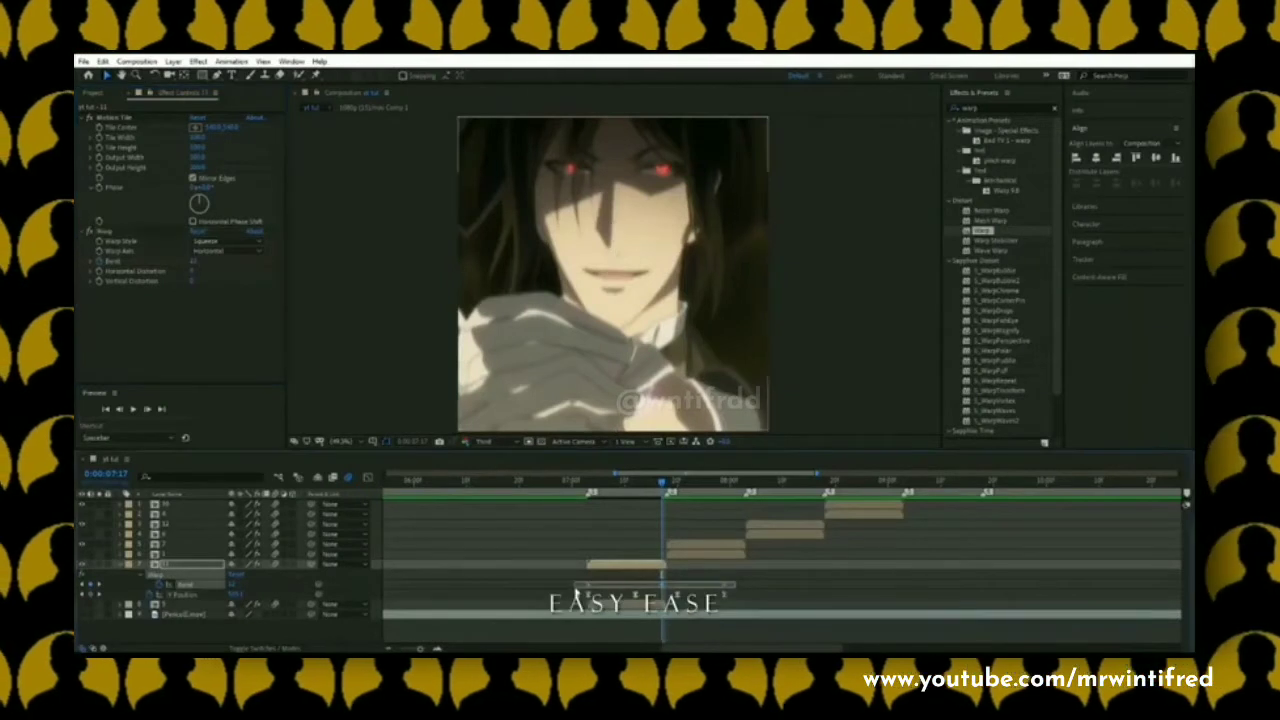
# Step: Apply Easy Ease to all the Warp Bend keyframes on layer 11
pyautogui.rightClick(590, 586)
pyautogui.click(590, 586)
pyautogui.rightClick(590, 586)
pyautogui.moveTo(680, 574)
pyautogui.click(760, 498)
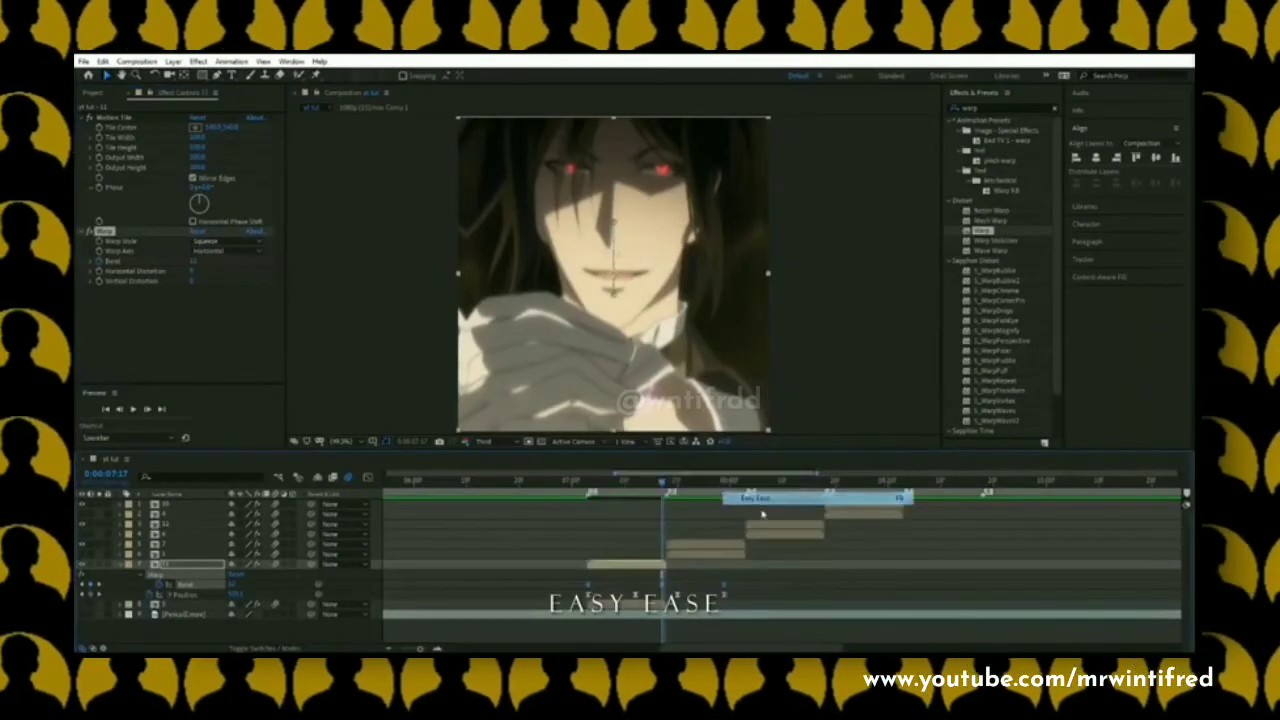
# Step: Move the middle Bend keyframe slightly earlier and scrub back to the clip's start to check the warp
pyautogui.click(661, 587)
pyautogui.moveTo(660, 590); pyautogui.dragTo(656, 588)
pyautogui.moveTo(649, 486); pyautogui.dragTo(588, 506)
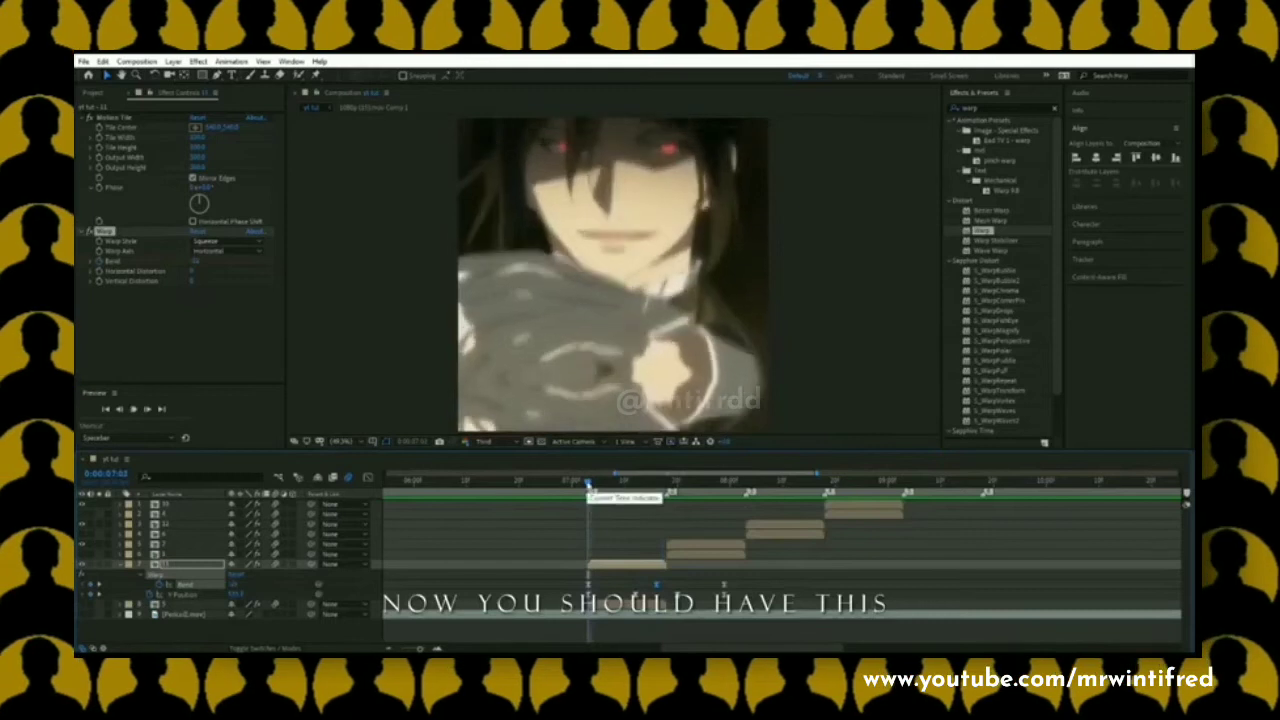
# Step: Find the saved shake animation preset by searching for "shake" and apply it to layer 11
pyautogui.write('blur')
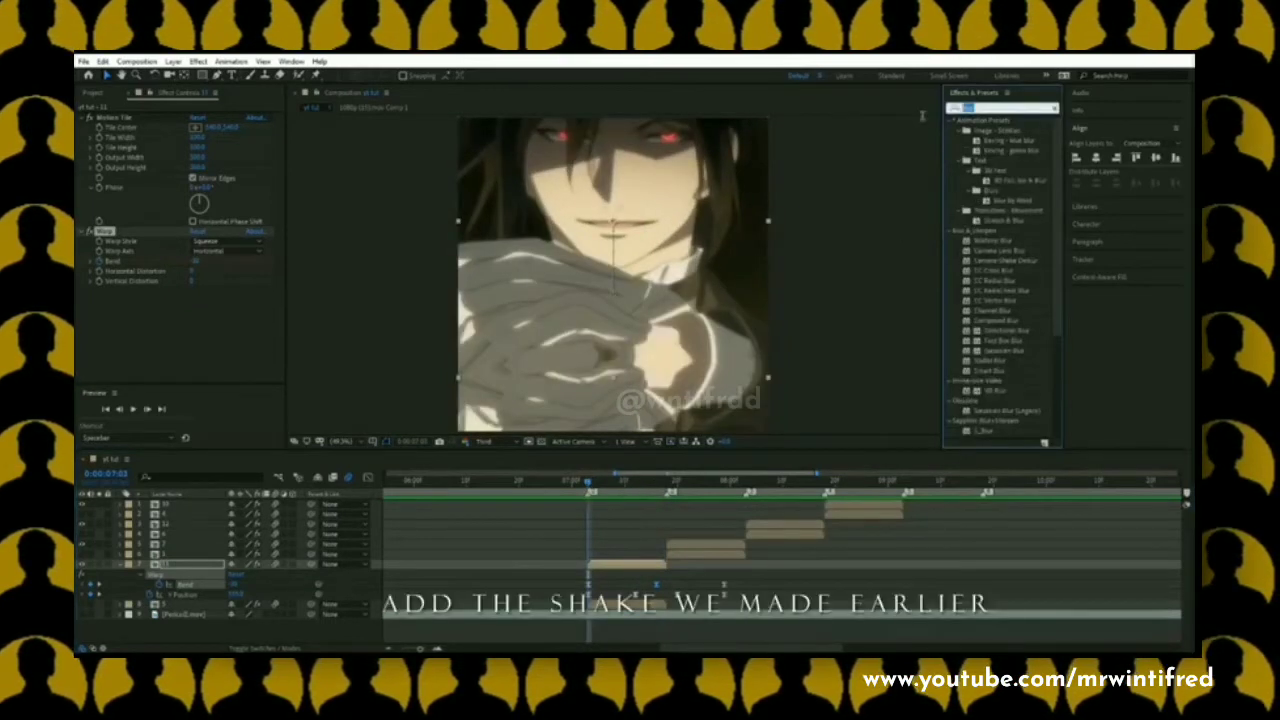
pyautogui.press('BackSpace')
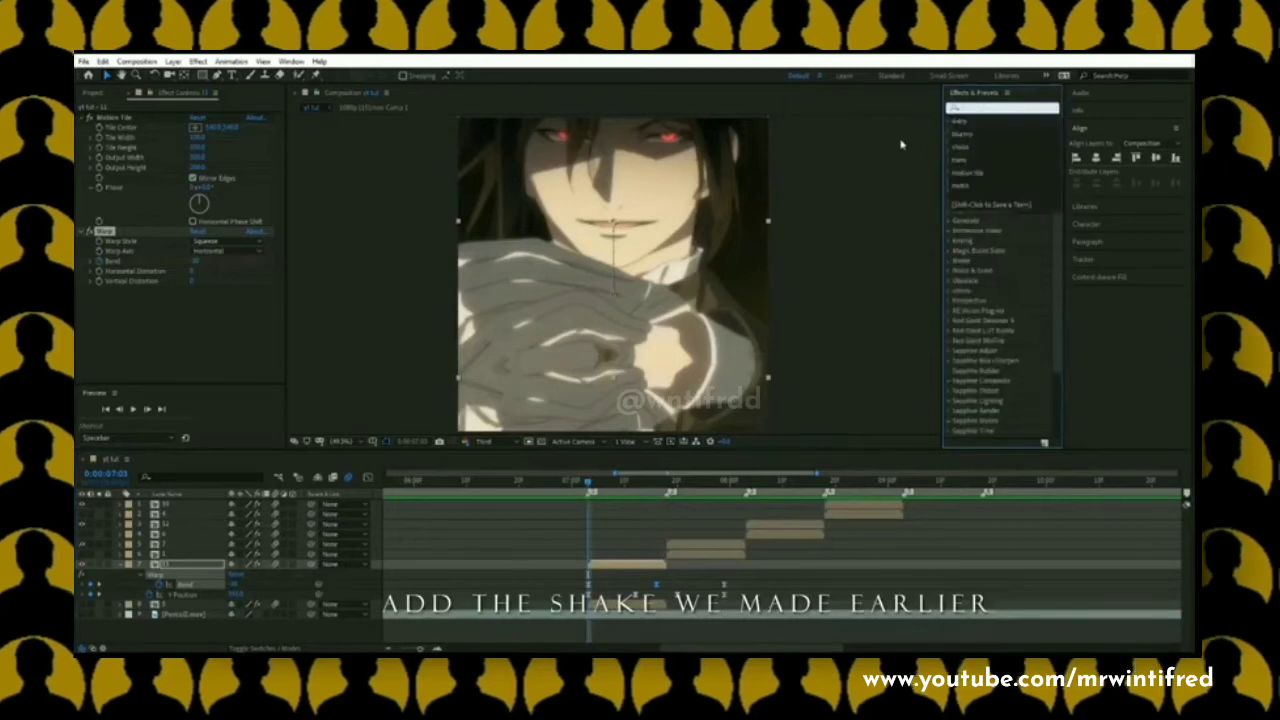
pyautogui.write('shake')
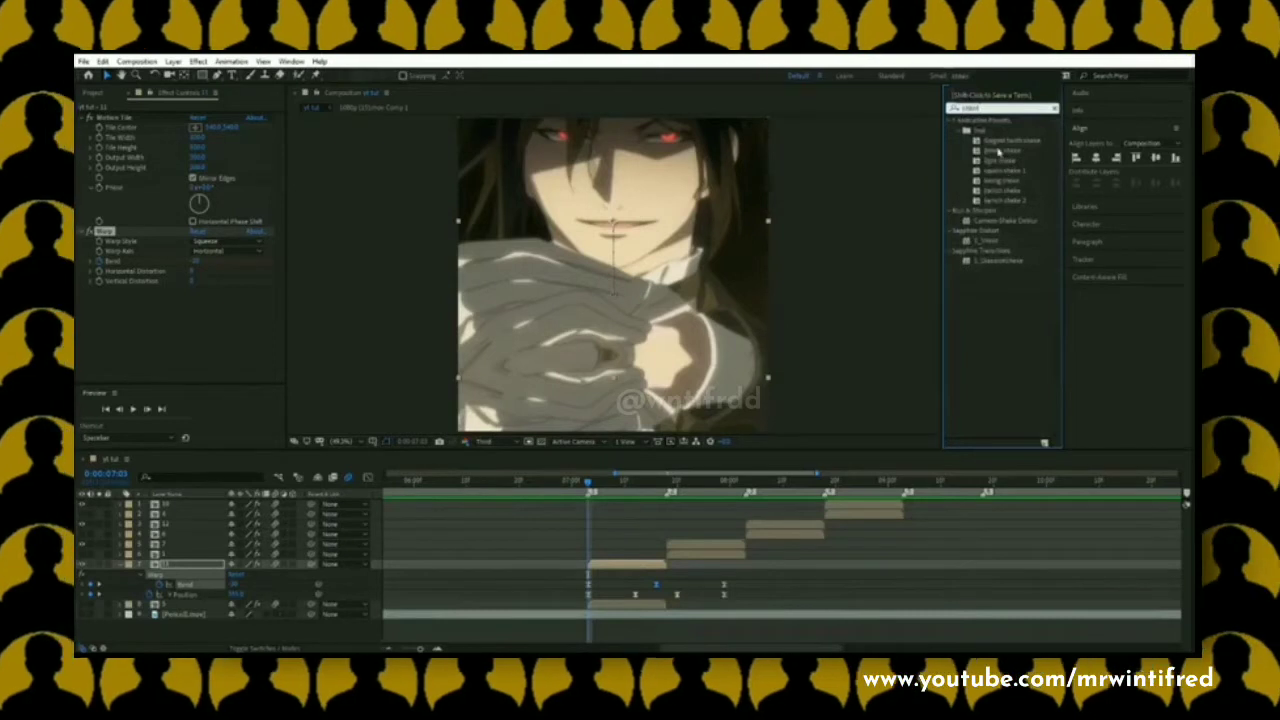
pyautogui.moveTo(1002, 162); pyautogui.dragTo(930, 212)
pyautogui.moveTo(1010, 200); pyautogui.dragTo(638, 570)
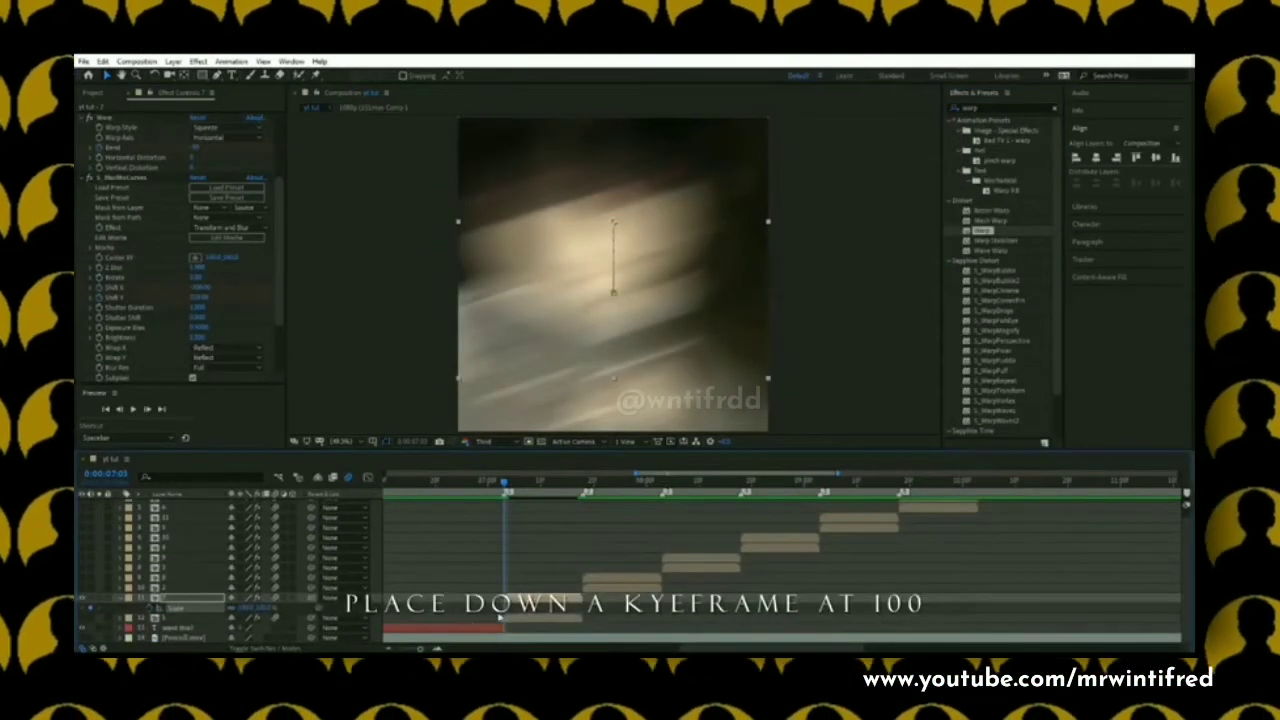
# Step: Move layer 7's Scale keyframe out just past the clip's end and set Scale to 350% at the clip's start
pyautogui.moveTo(506, 612); pyautogui.dragTo(588, 620)
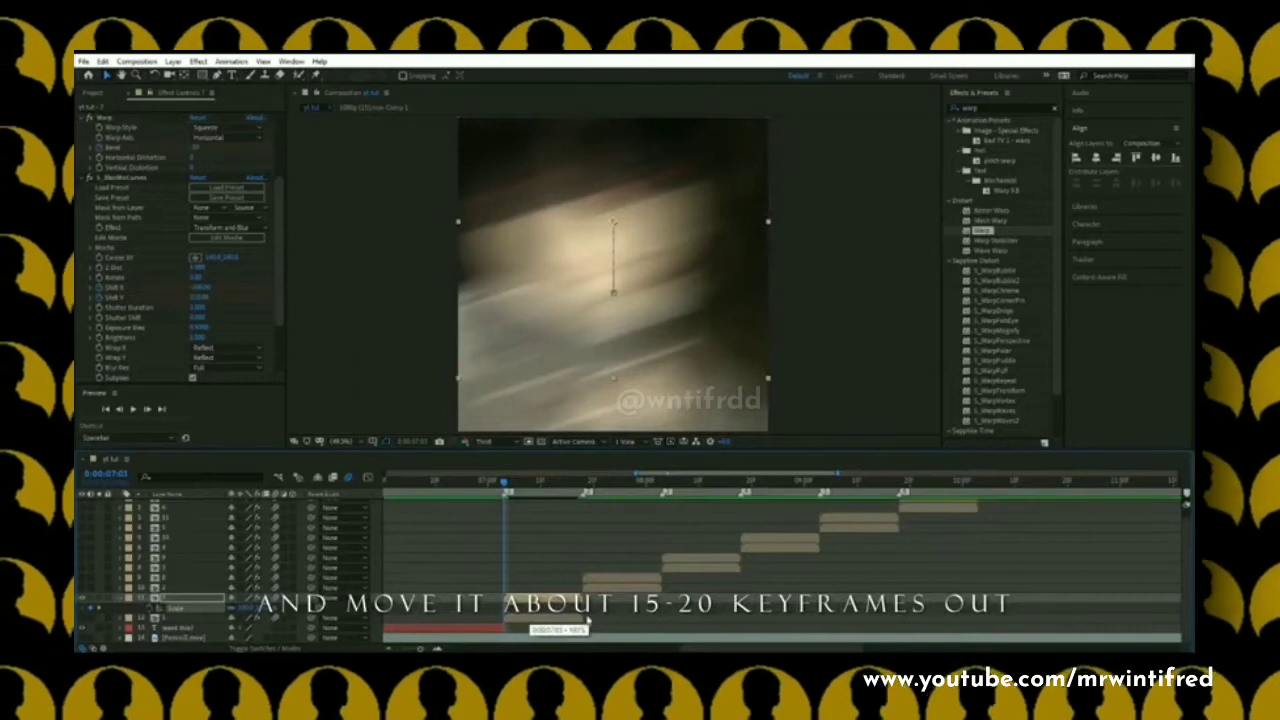
pyautogui.press('u')
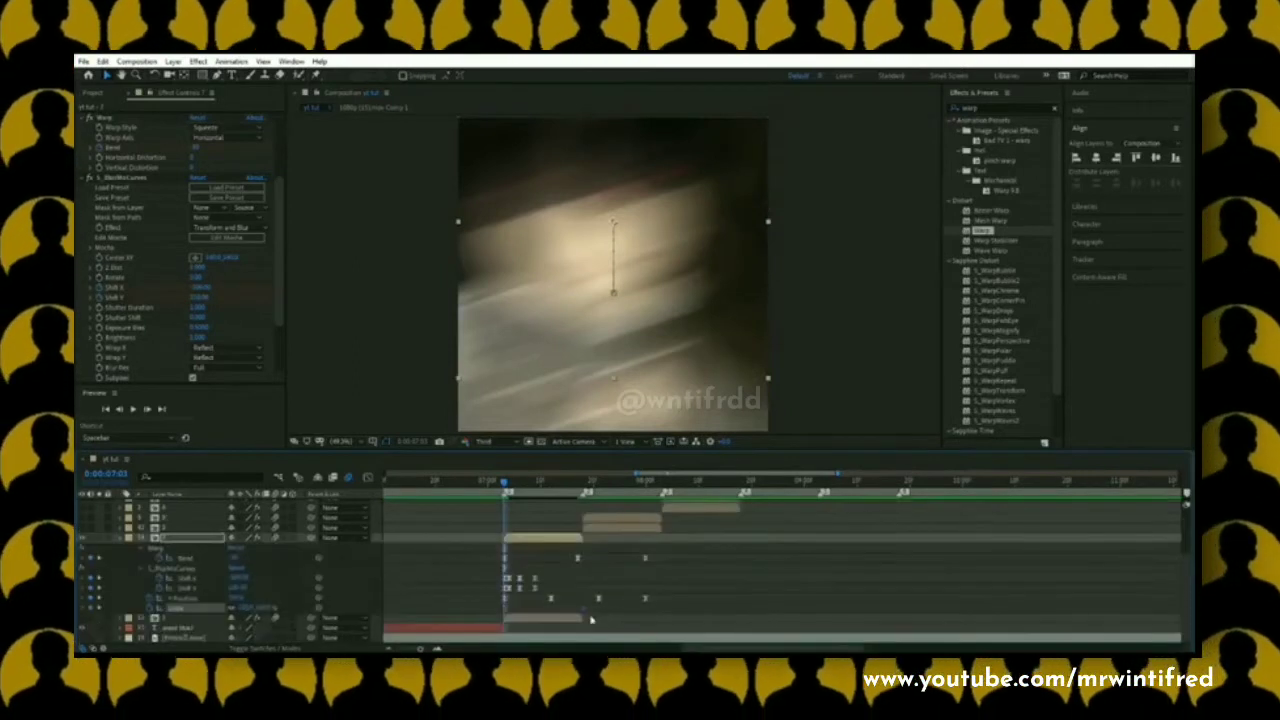
pyautogui.moveTo(590, 610); pyautogui.dragTo(596, 612)
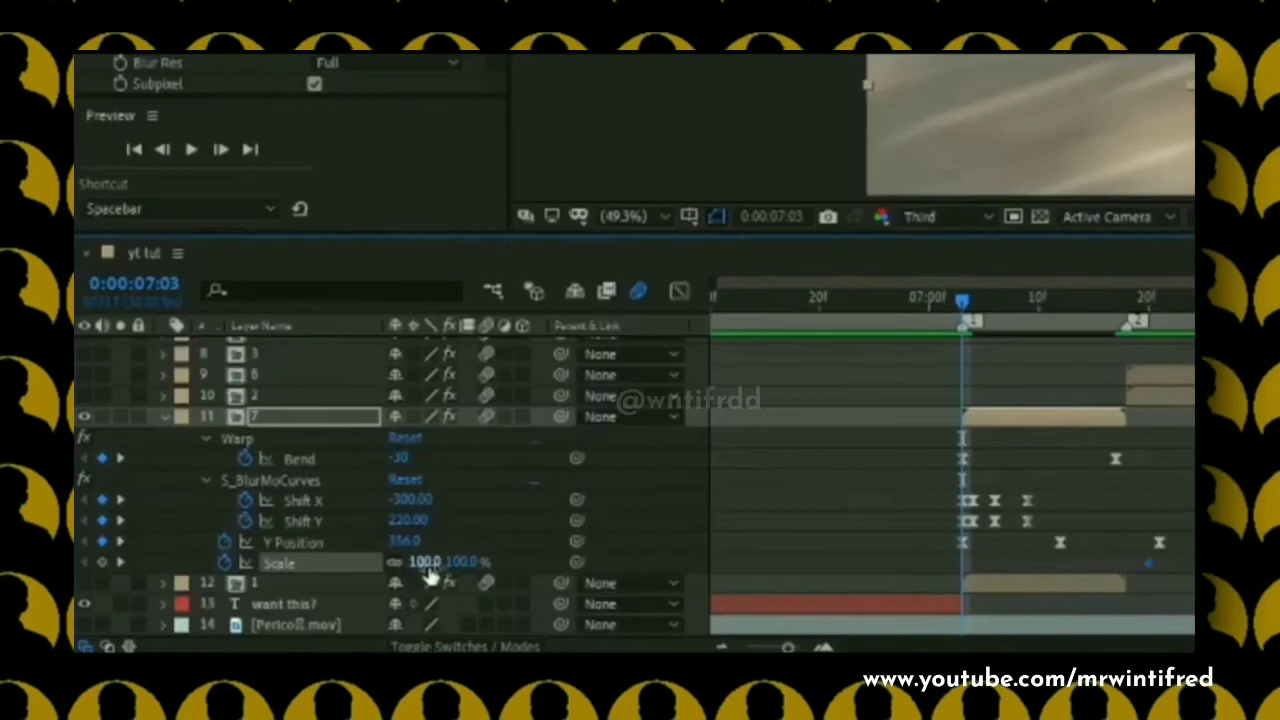
pyautogui.click(425, 562)
pyautogui.write('350')
pyautogui.press('Return')
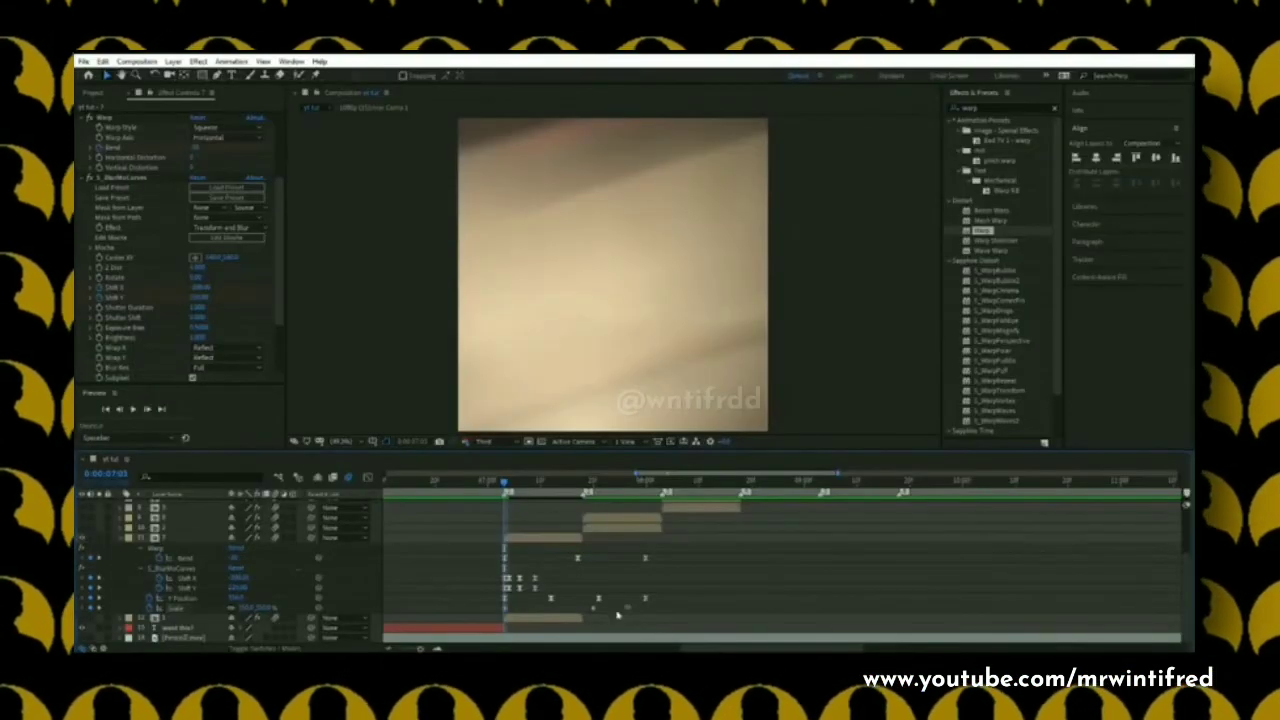
# Step: Ease the Scale keyframes and shape their curve in the graph editor to drop steeply at first and flatten towards the end
pyautogui.click(369, 479)
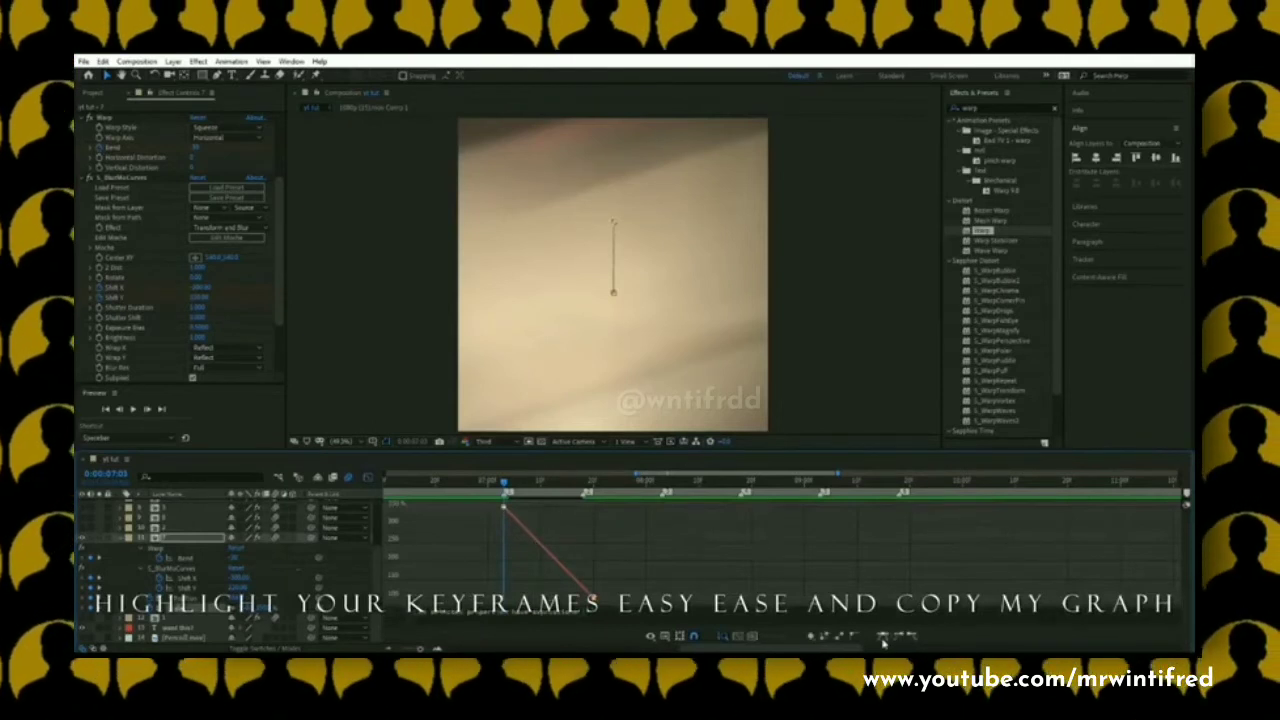
pyautogui.moveTo(549, 556); pyautogui.dragTo(500, 556)
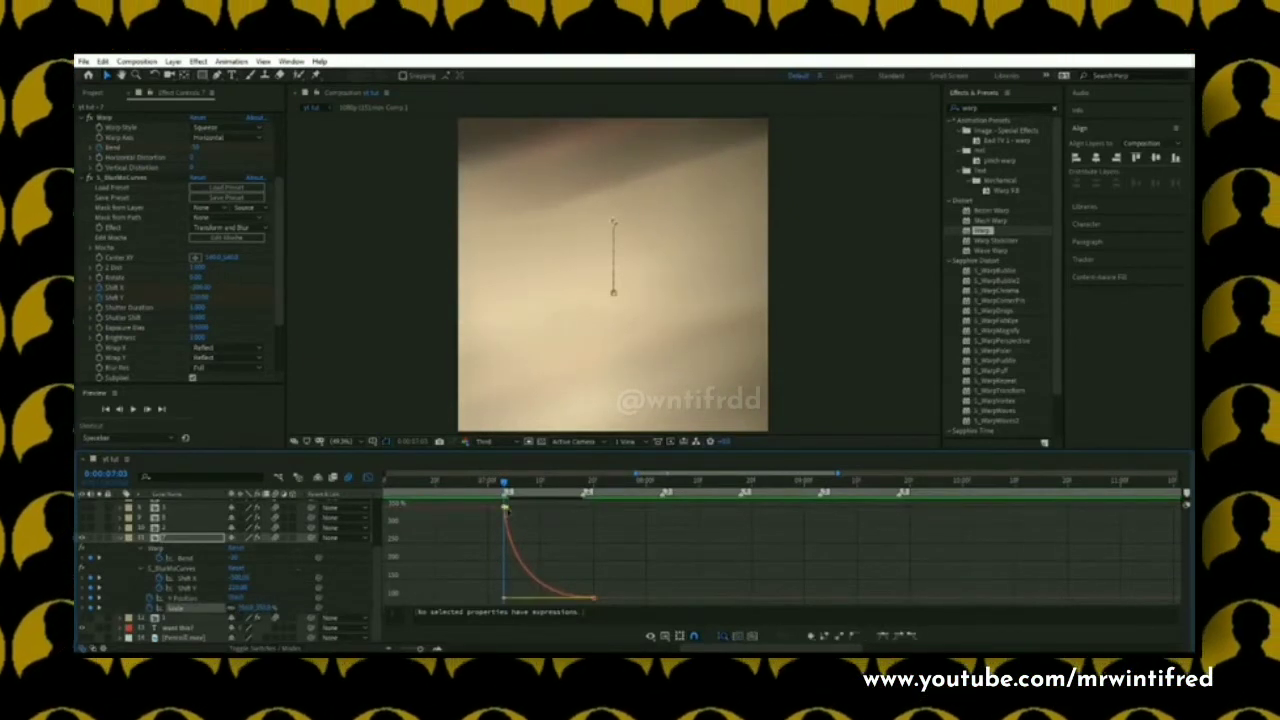
pyautogui.click(506, 510)
pyautogui.moveTo(520, 538); pyautogui.dragTo(508, 542)
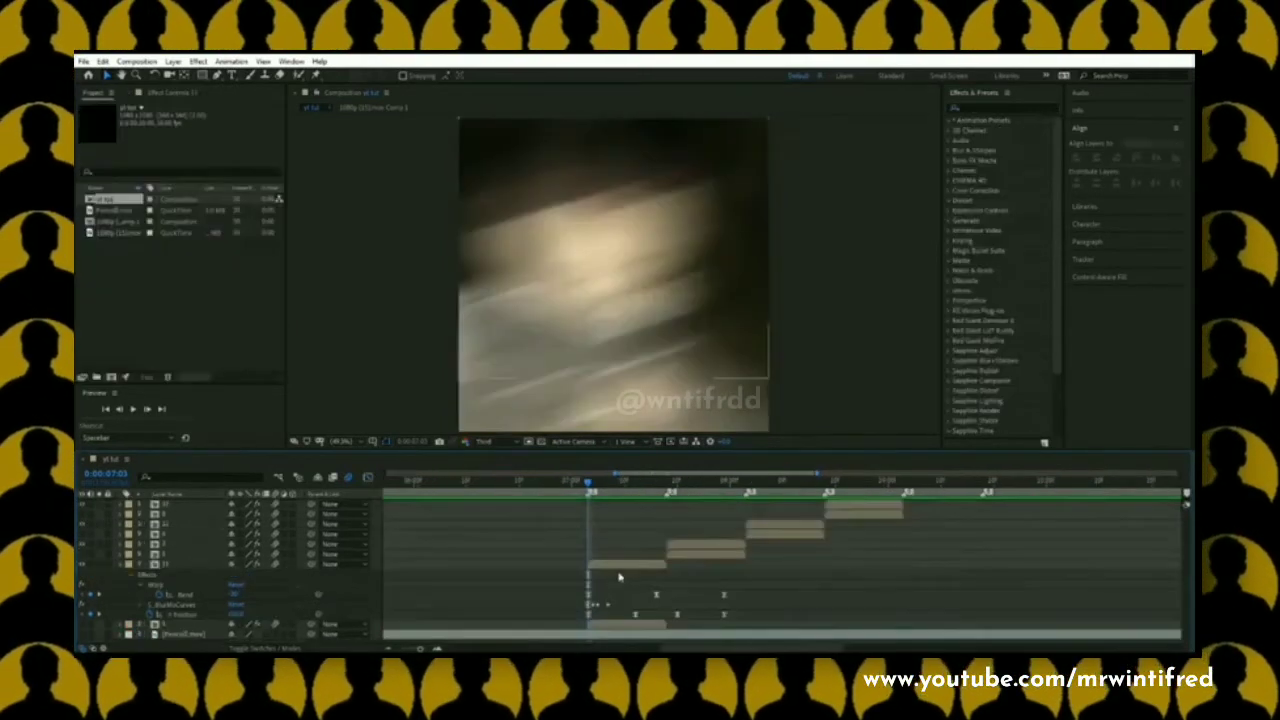
# Step: Preview layer 11, add a Rotation keyframe to it and move that keyframe out to the last Y Position keyframe
pyautogui.click(621, 567)
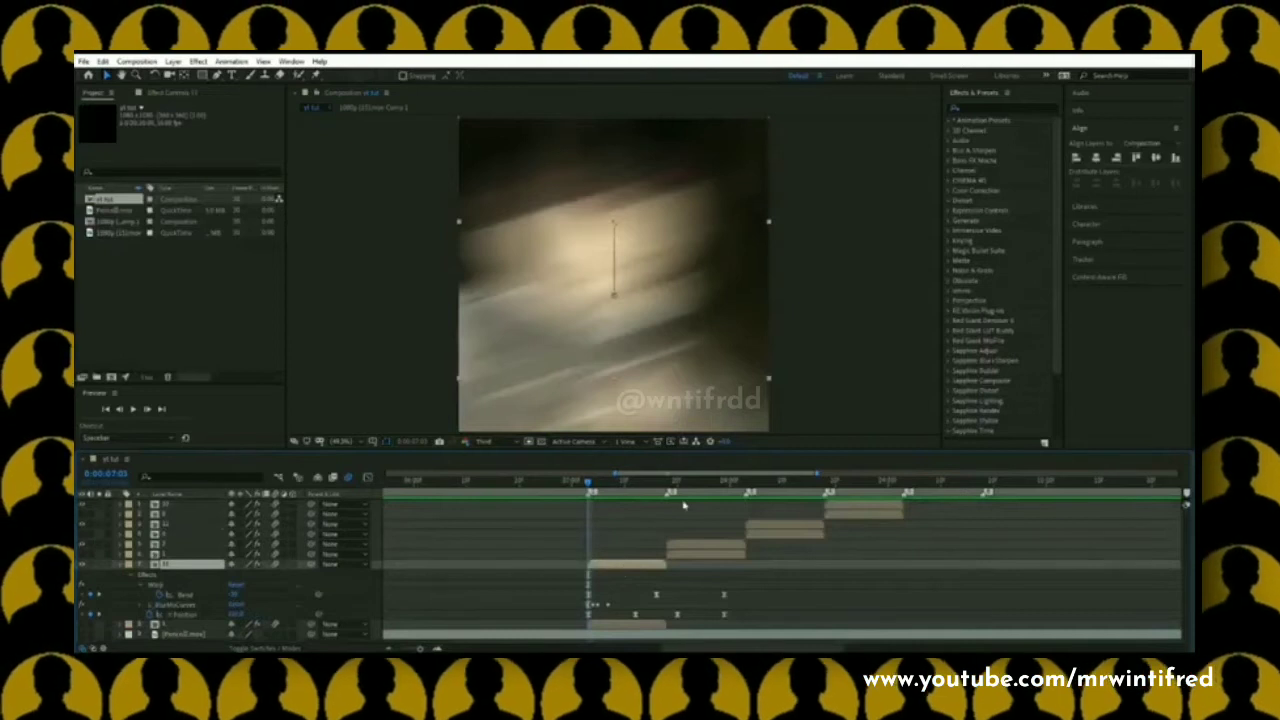
pyautogui.press('space')
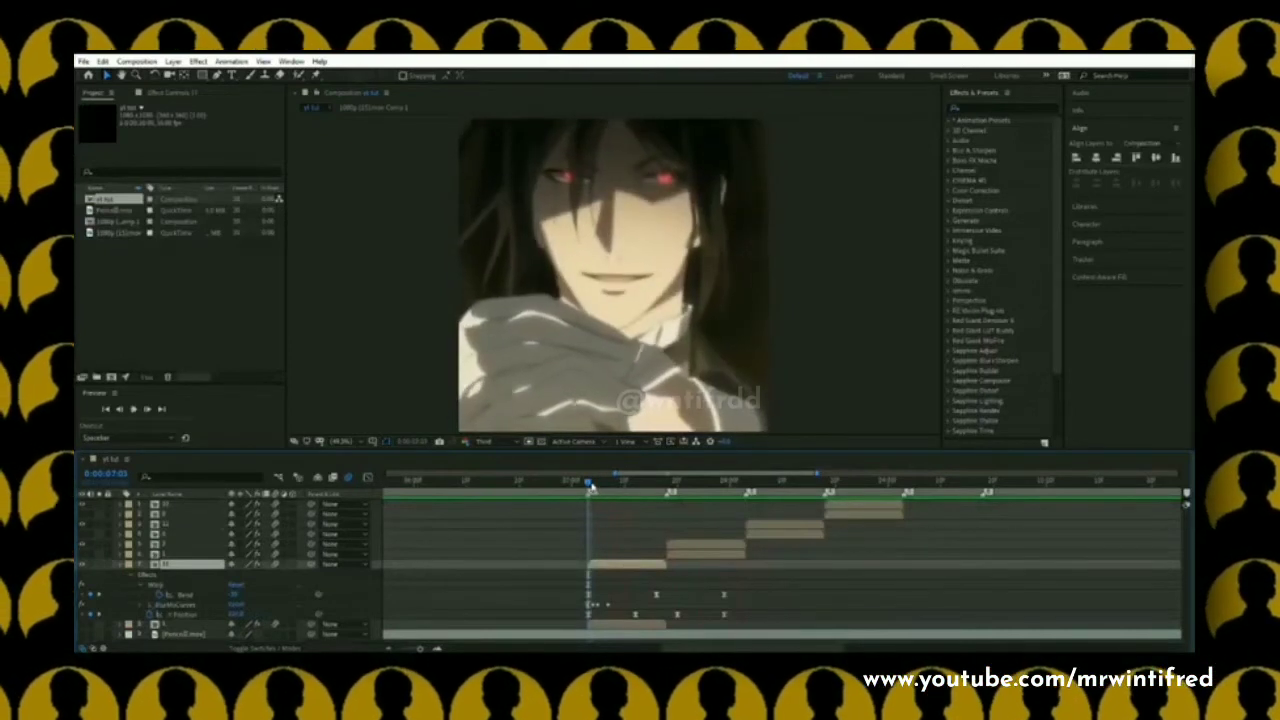
pyautogui.press('space')
pyautogui.press('r')
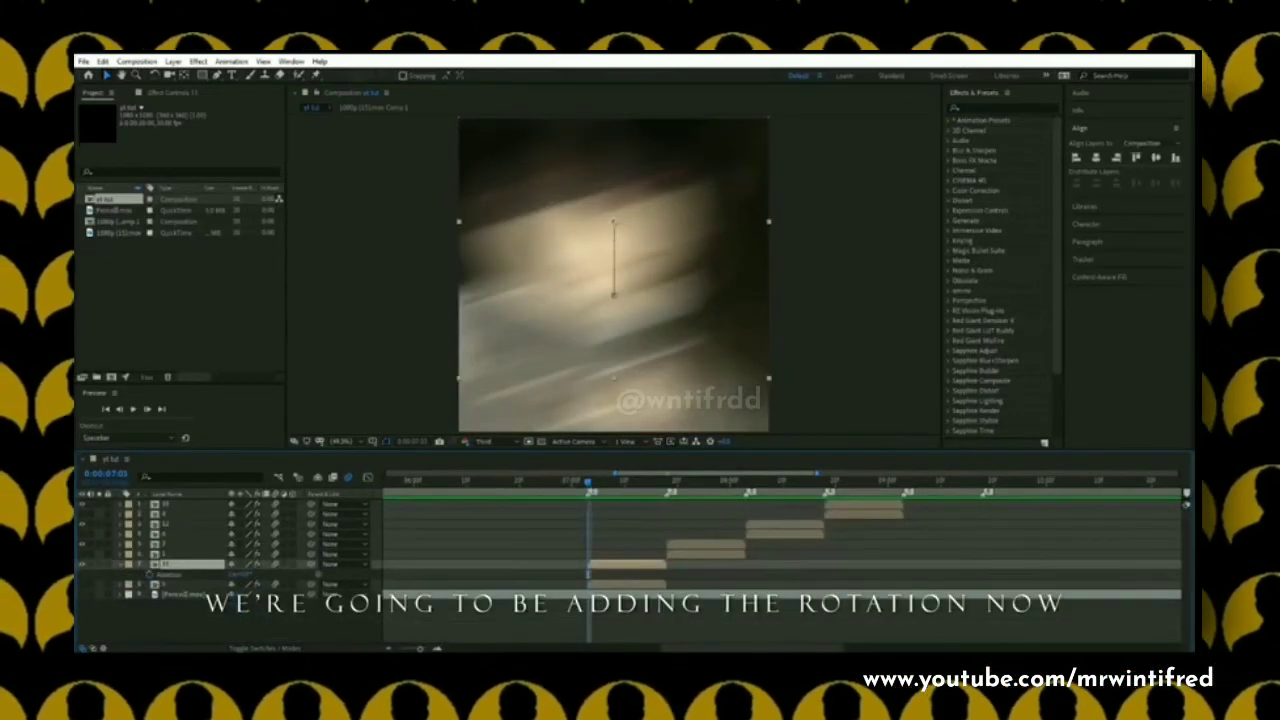
pyautogui.click(149, 575)
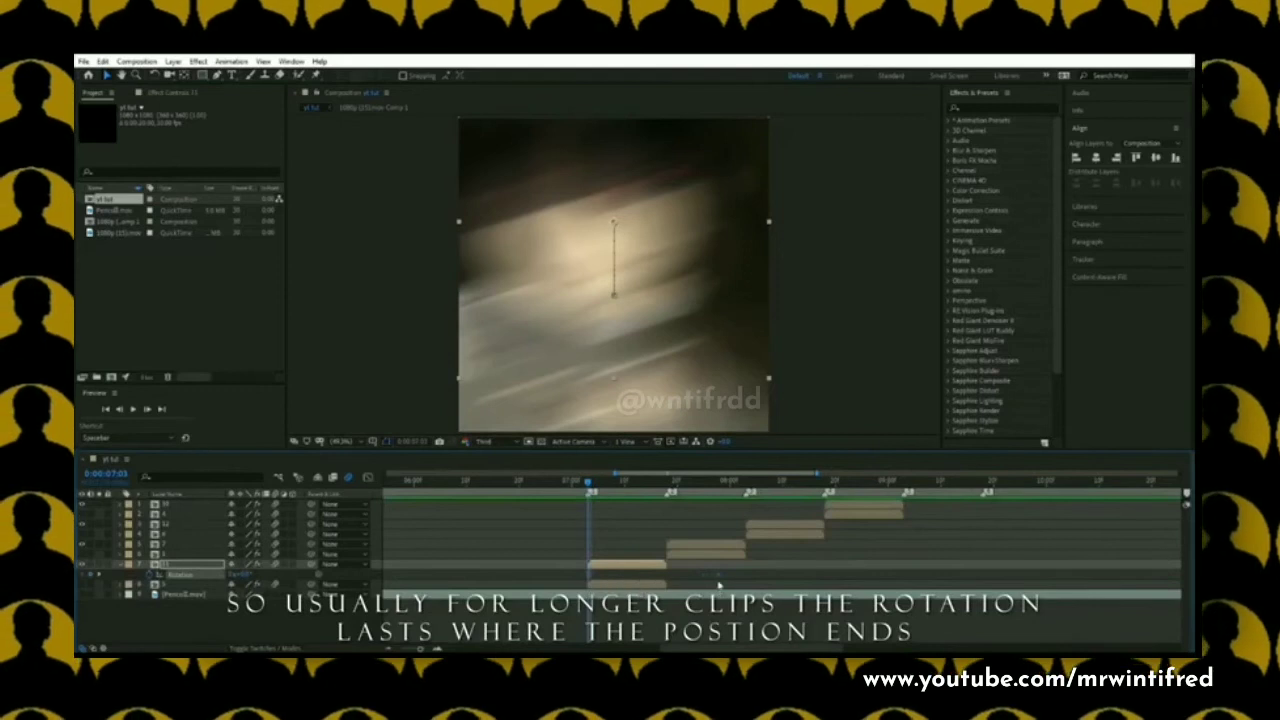
pyautogui.press('u')
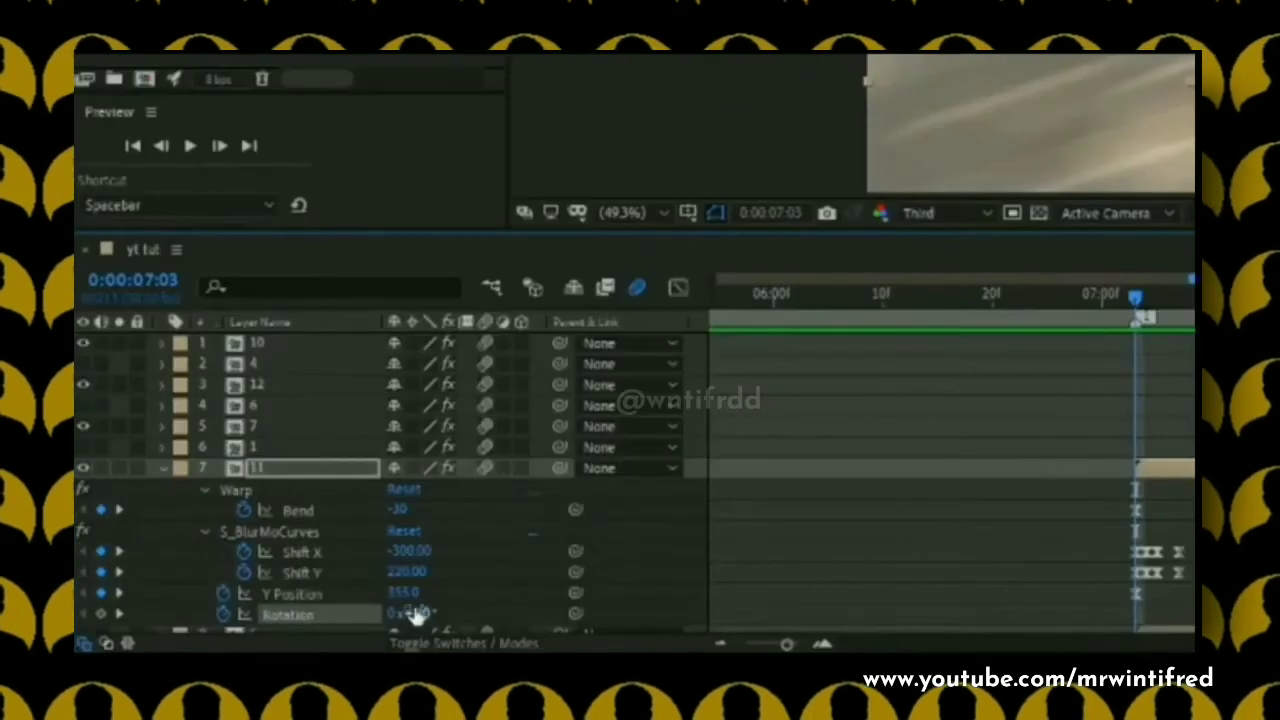
# Step: Set layer 11's Rotation to 28° at the clip's start
pyautogui.click(412, 613)
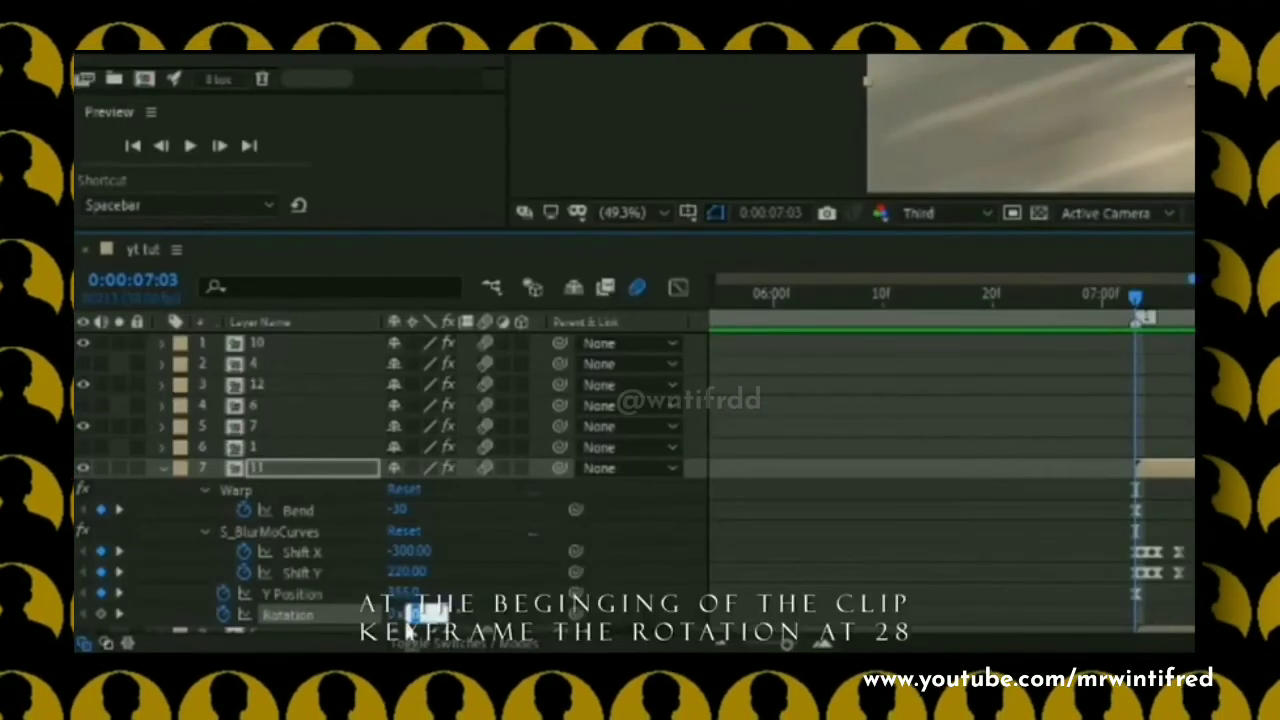
pyautogui.write('28')
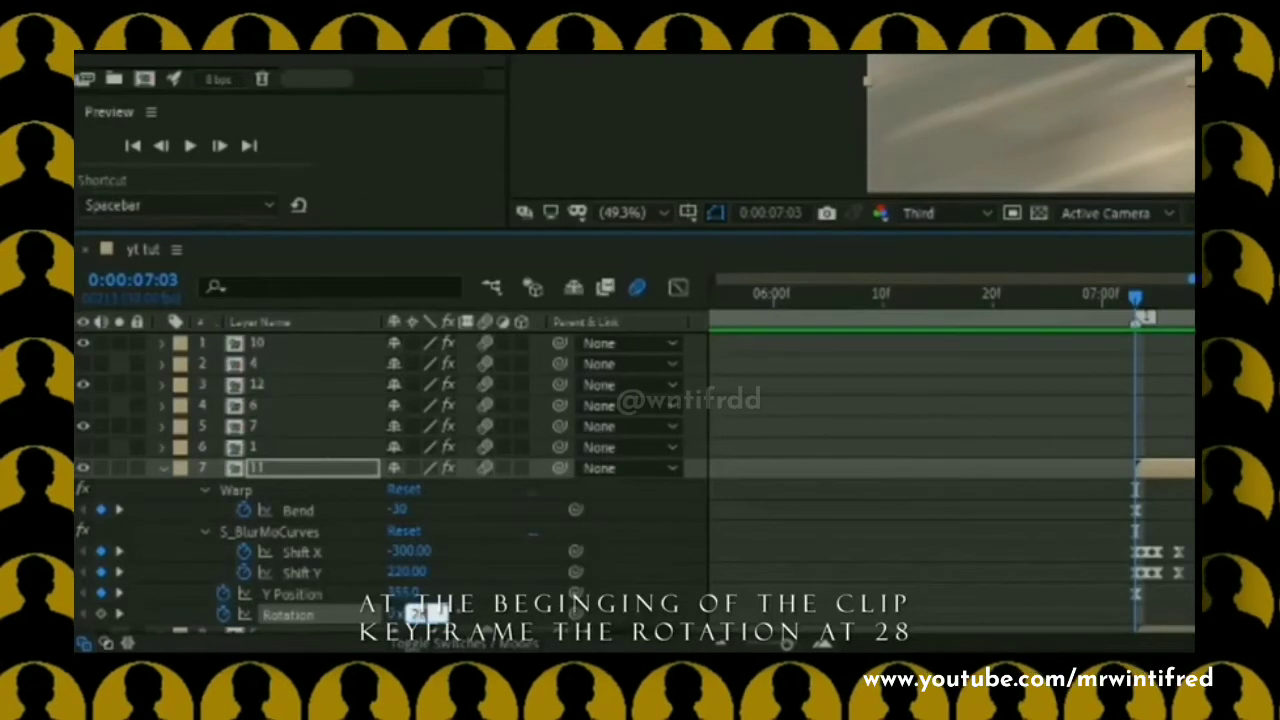
pyautogui.press('Return')
# Step: Ease layer 11's Rotation keyframes and shape their curve to drop steeply at first and flatten towards the end
pyautogui.scroll(-1, 555, 551)
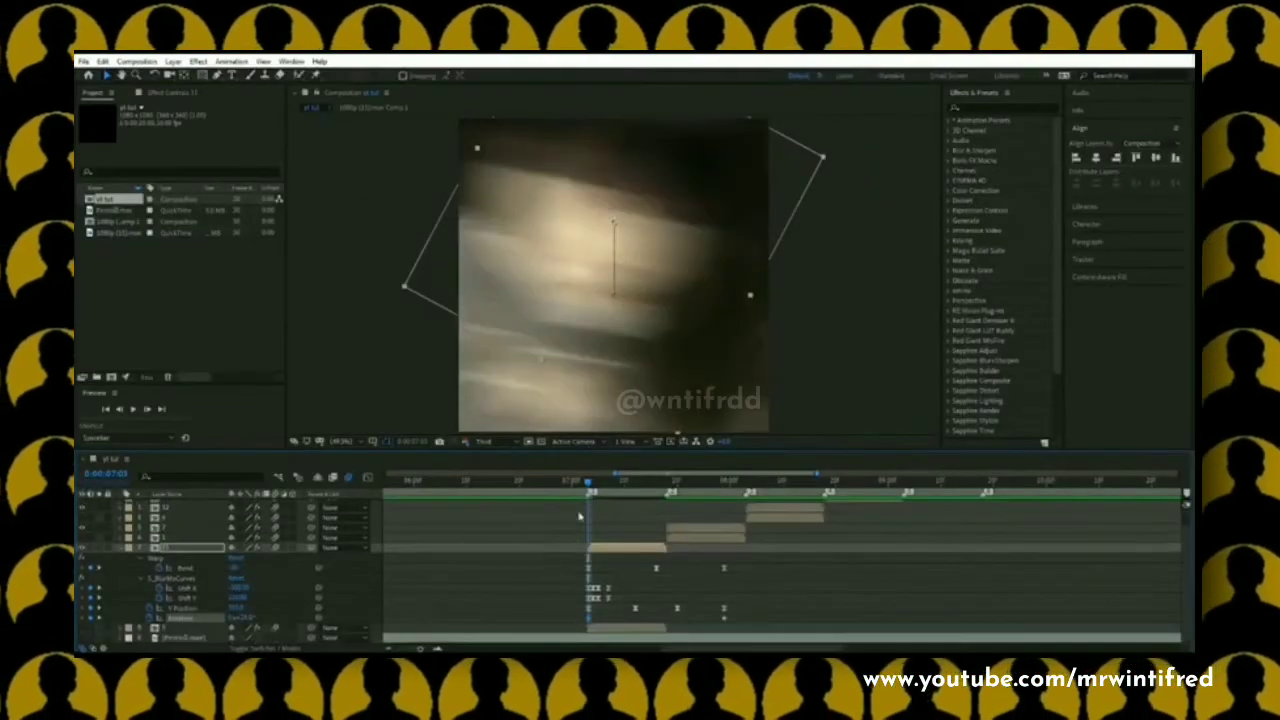
pyautogui.moveTo(759, 614); pyautogui.dragTo(556, 625)
pyautogui.click(367, 477)
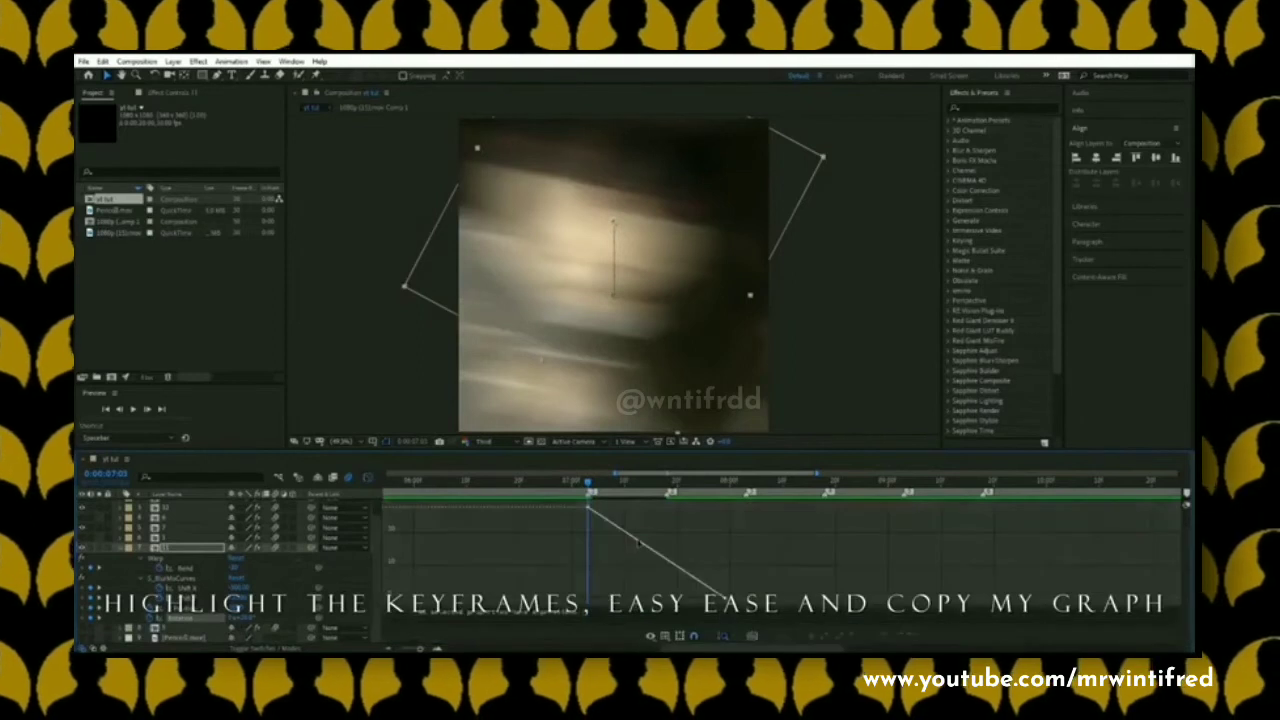
pyautogui.click(898, 636)
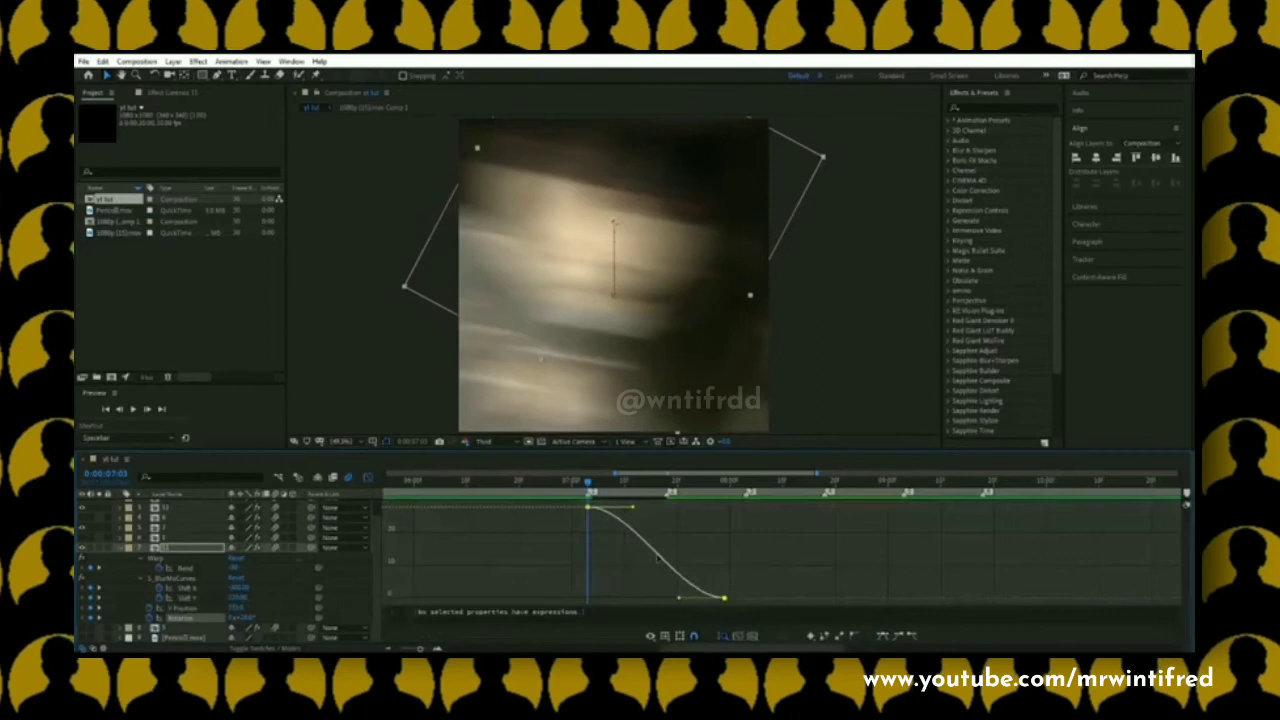
pyautogui.moveTo(632, 508); pyautogui.dragTo(560, 560)
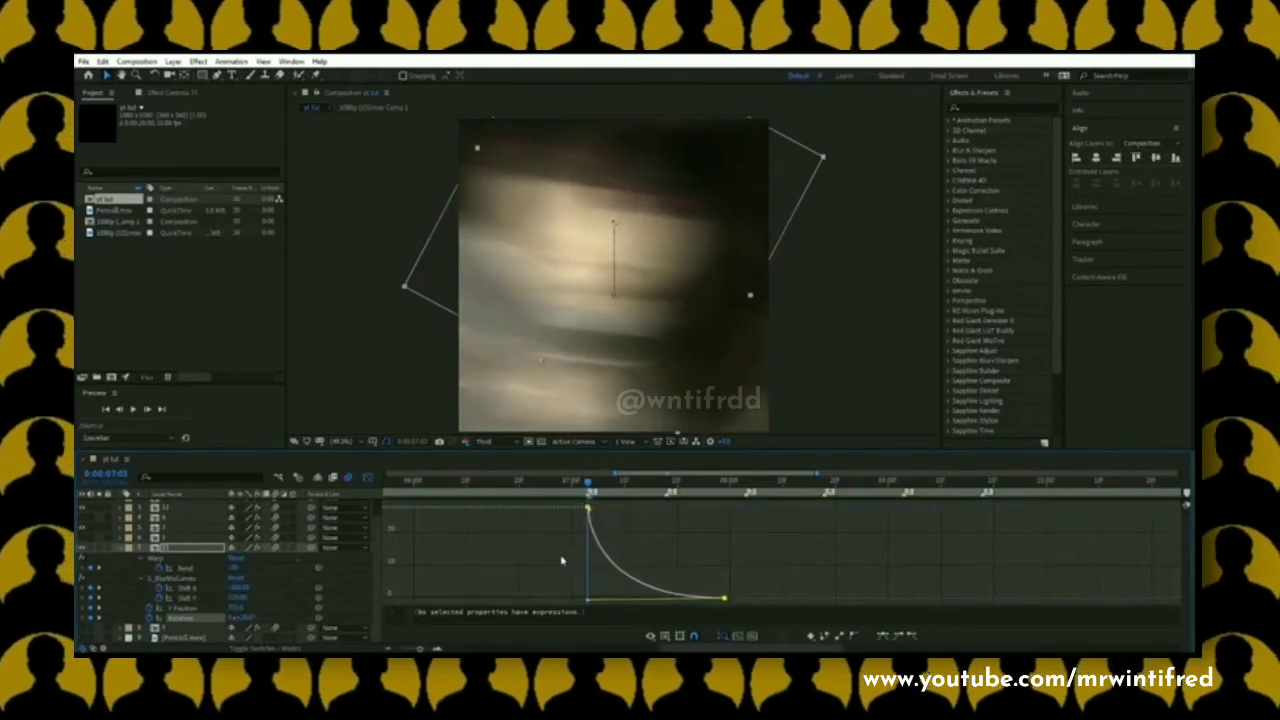
pyautogui.hotkey('shift', 'F3')
# Step: Preview layer 11's rotation and move its last Rotation keyframe back to the clip's end
pyautogui.click(561, 484)
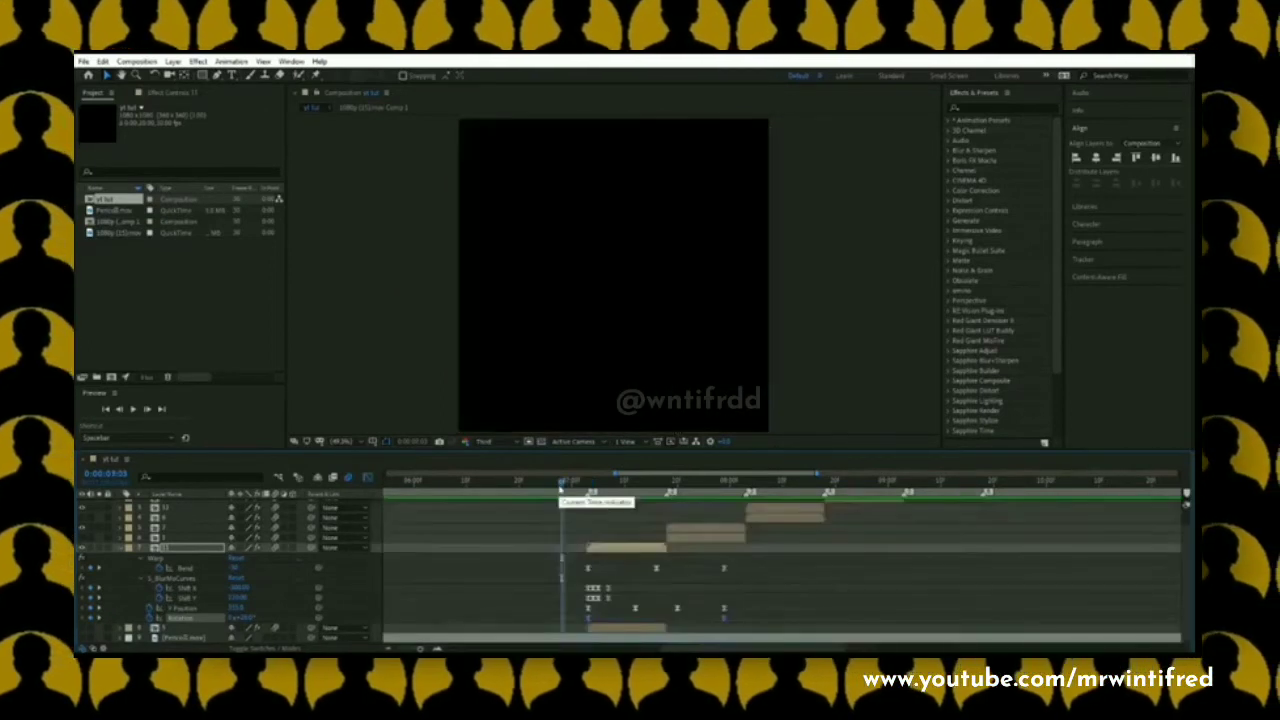
pyautogui.press('space')
pyautogui.moveTo(565, 485); pyautogui.dragTo(669, 560)
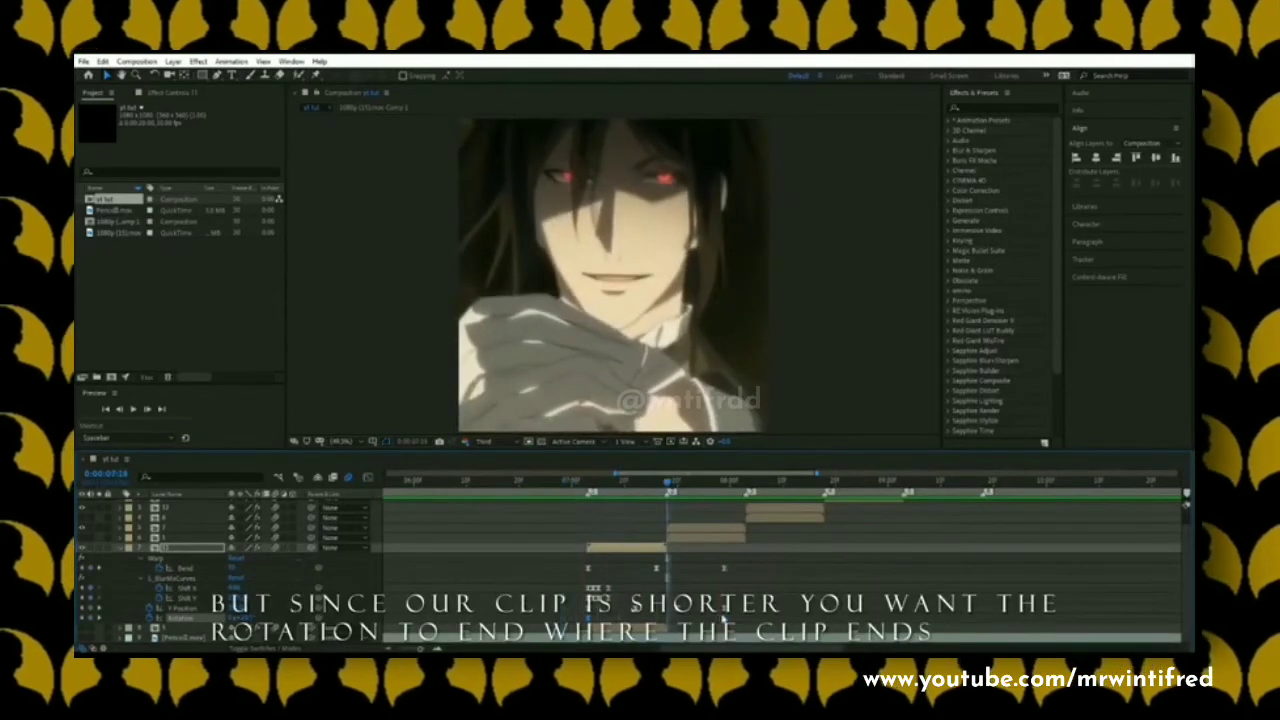
pyautogui.click(718, 622)
pyautogui.moveTo(724, 618); pyautogui.dragTo(668, 631)
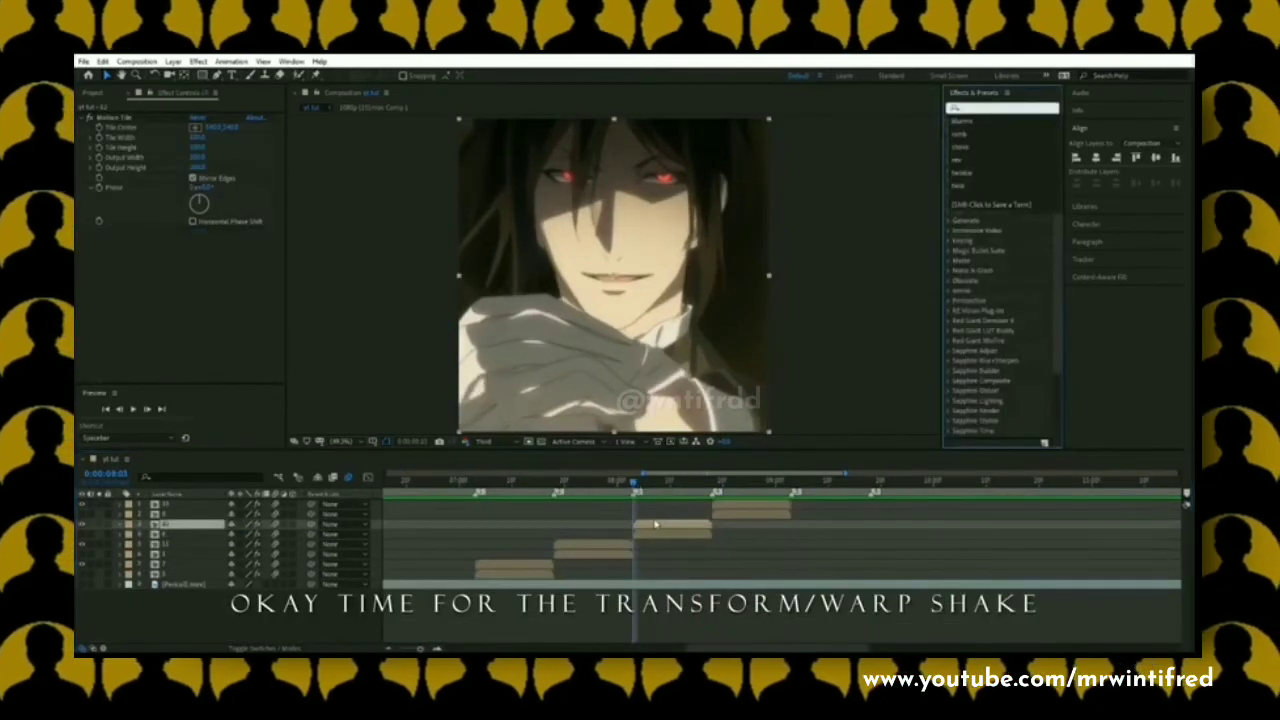
# Step: Reveal layer 12's Position, separate its dimensions and add a Y Position keyframe
pyautogui.write('t')
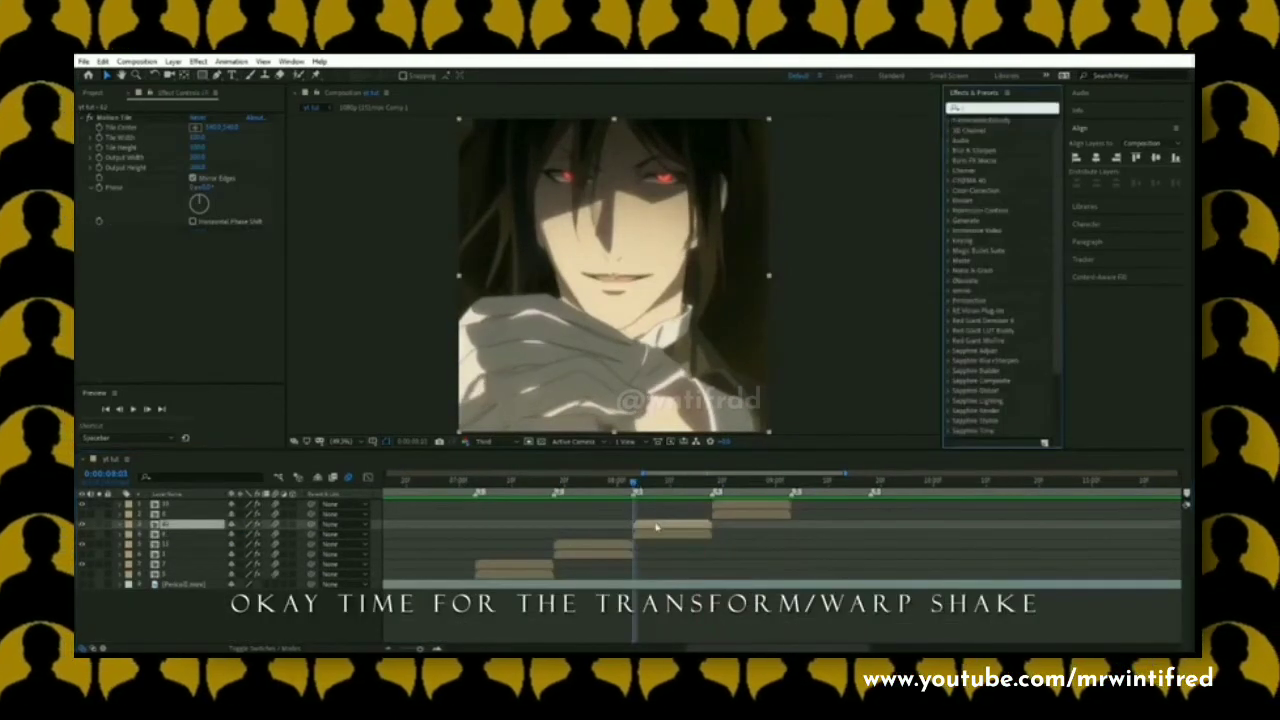
pyautogui.write('p')
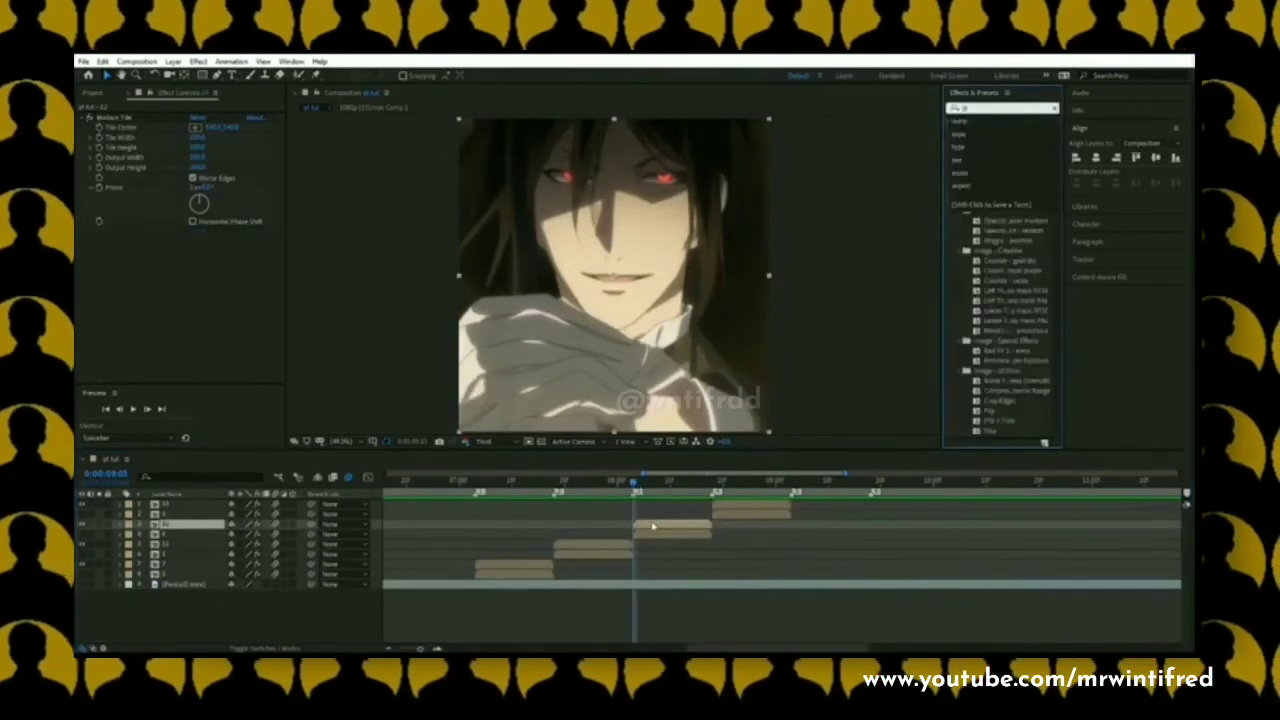
pyautogui.click(706, 533)
pyautogui.press('p')
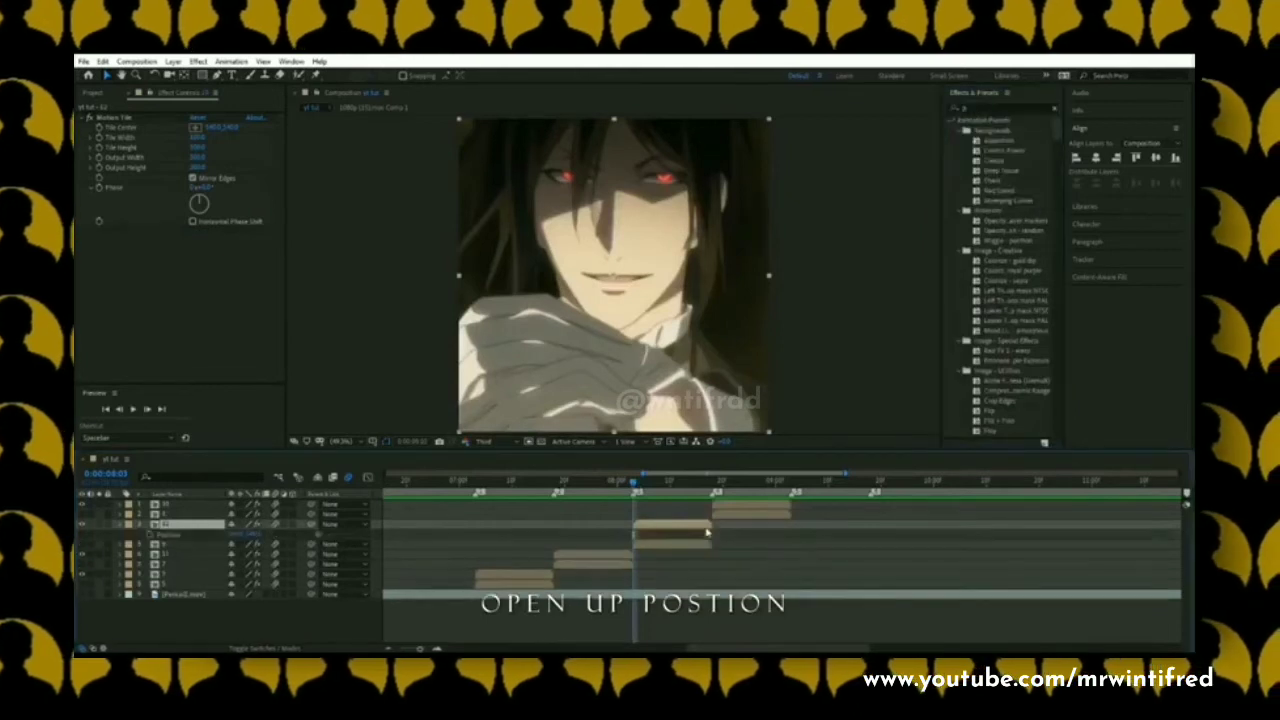
pyautogui.rightClick(172, 533)
pyautogui.click(262, 418)
pyautogui.click(125, 544)
pyautogui.click(148, 545)
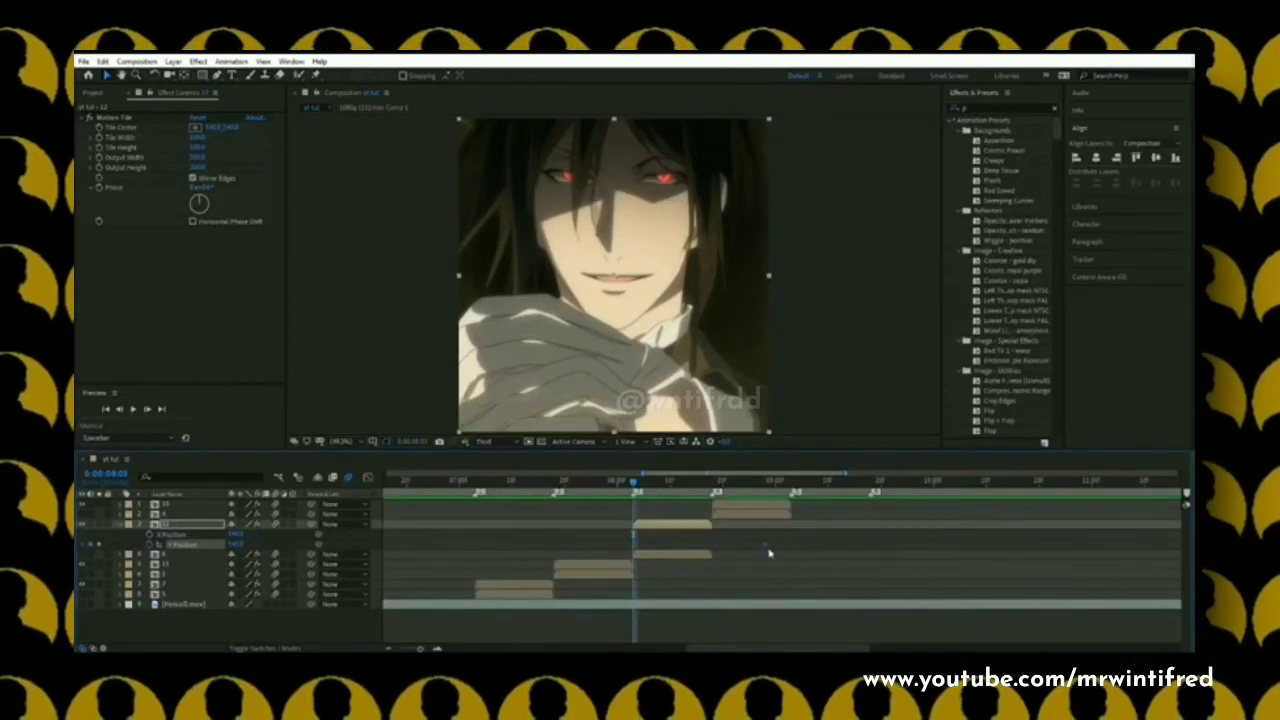
# Step: Move the Y Position keyframe to layer 12's end, shift the clip upward at its start, and add two alternating keyframes in between
pyautogui.moveTo(765, 548); pyautogui.dragTo(714, 560)
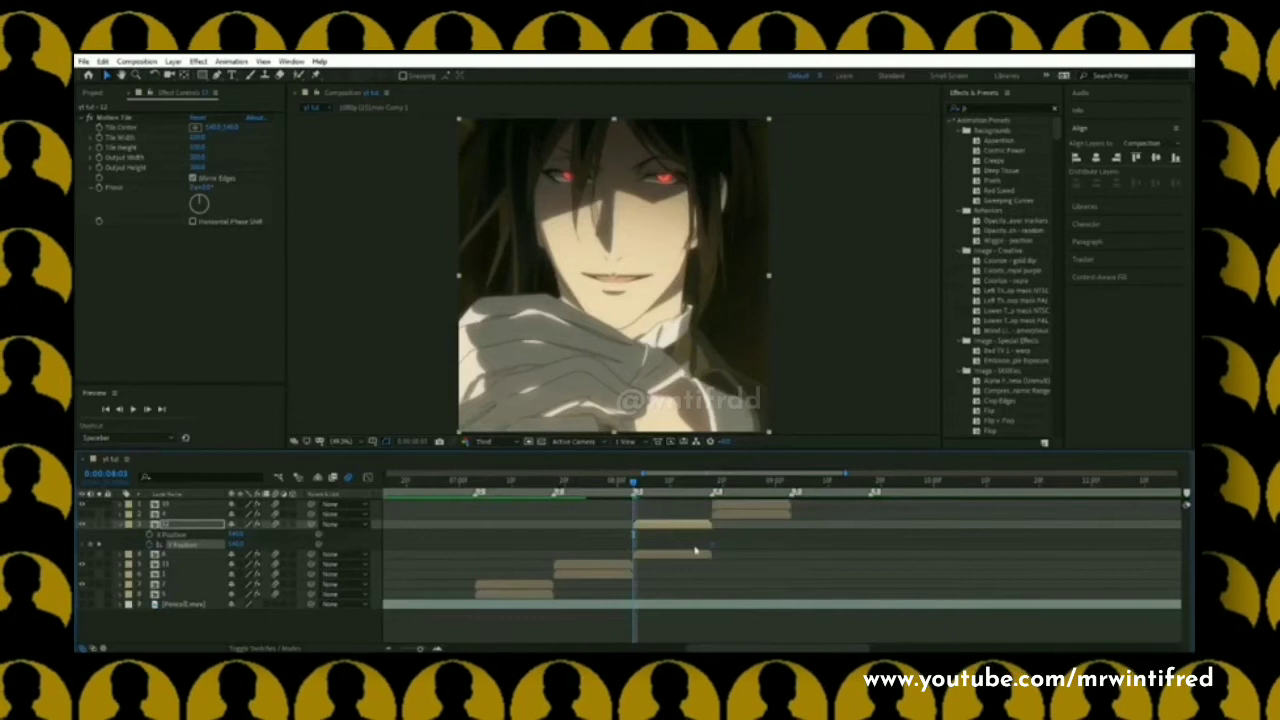
pyautogui.click(691, 548)
pyautogui.moveTo(236, 544); pyautogui.dragTo(190, 561)
pyautogui.click(655, 490)
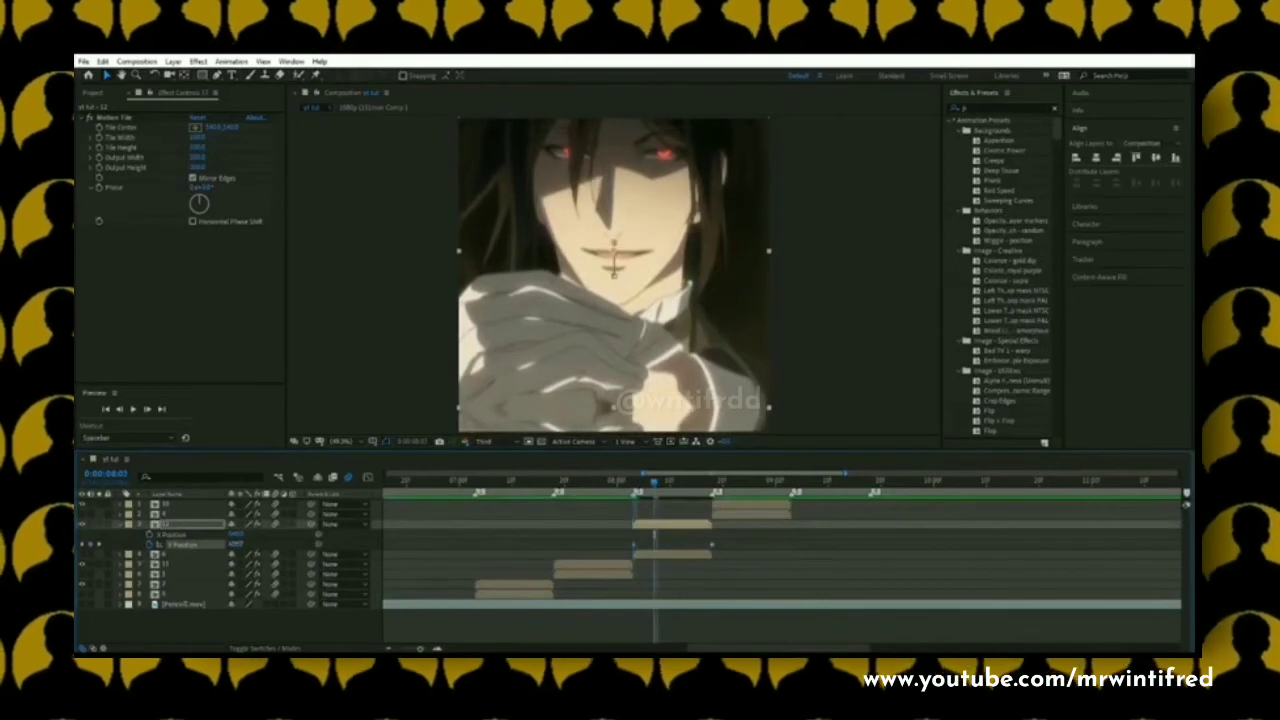
pyautogui.click(677, 486)
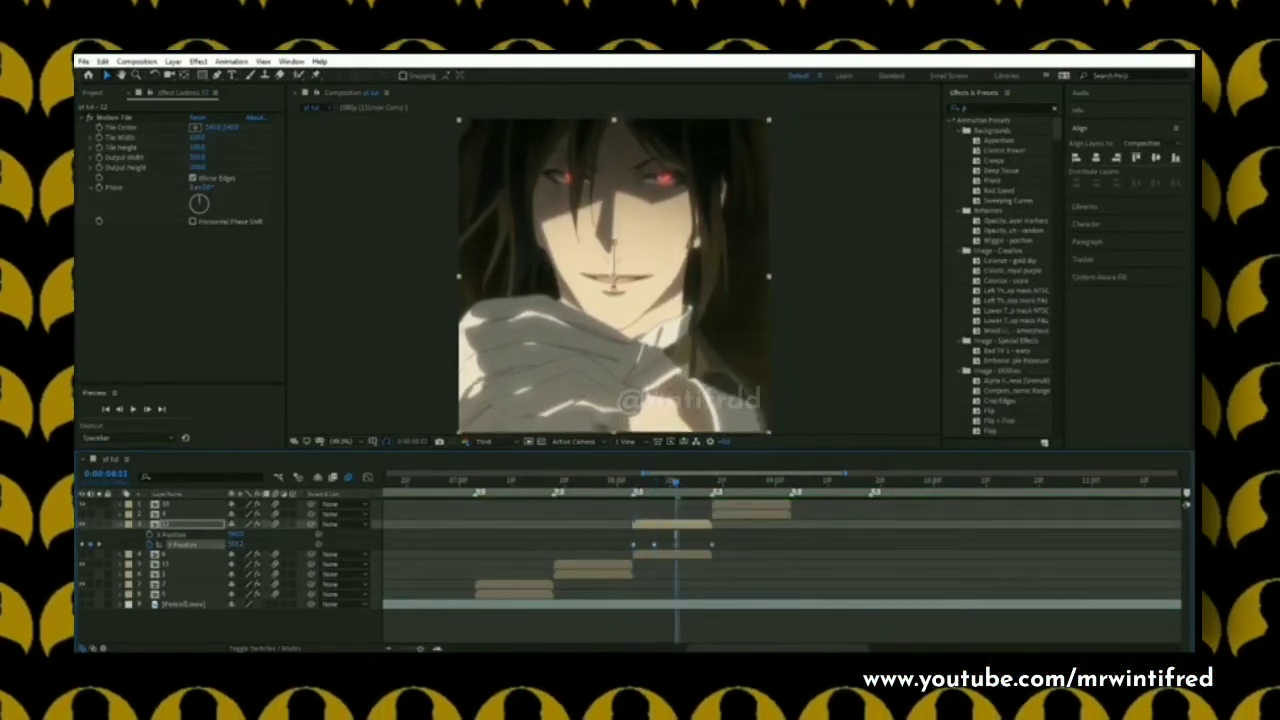
pyautogui.click(654, 484)
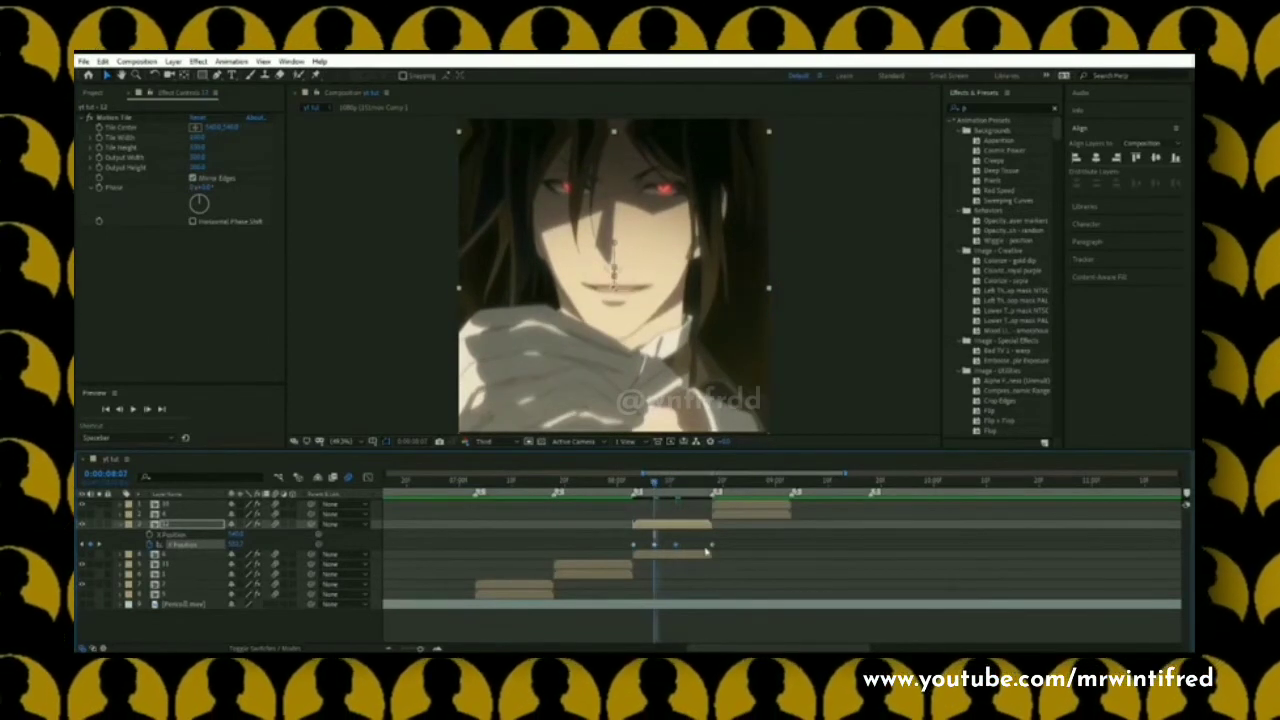
# Step: Spread layer 12's Y Position keyframes evenly past the clip's end and apply Easy Ease to all of them
pyautogui.moveTo(712, 545); pyautogui.dragTo(764, 552)
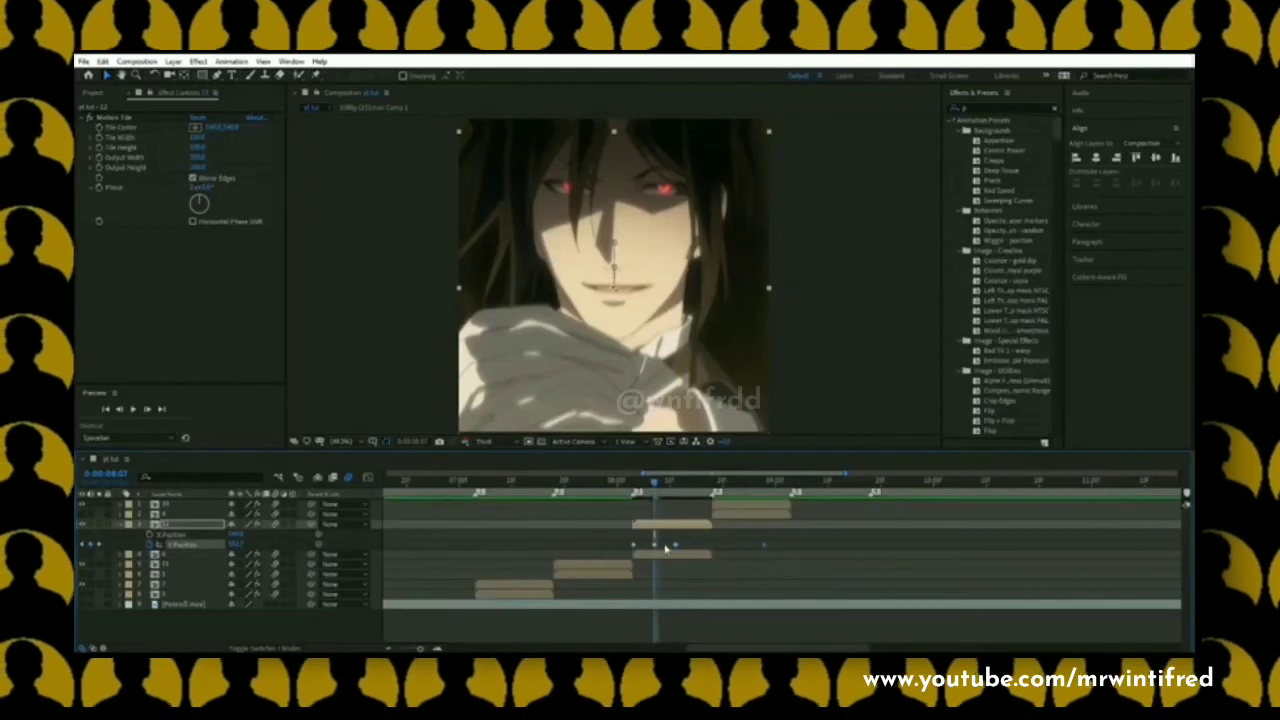
pyautogui.moveTo(676, 546); pyautogui.dragTo(717, 551)
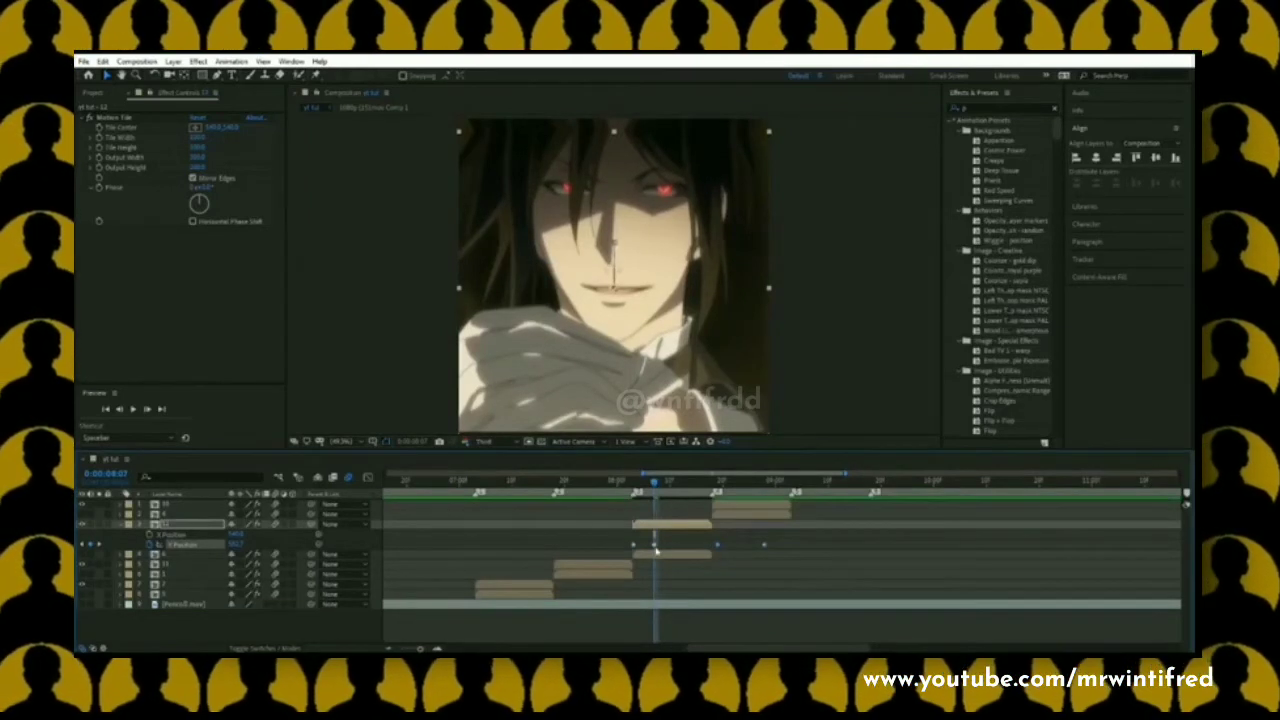
pyautogui.moveTo(800, 543); pyautogui.dragTo(616, 553)
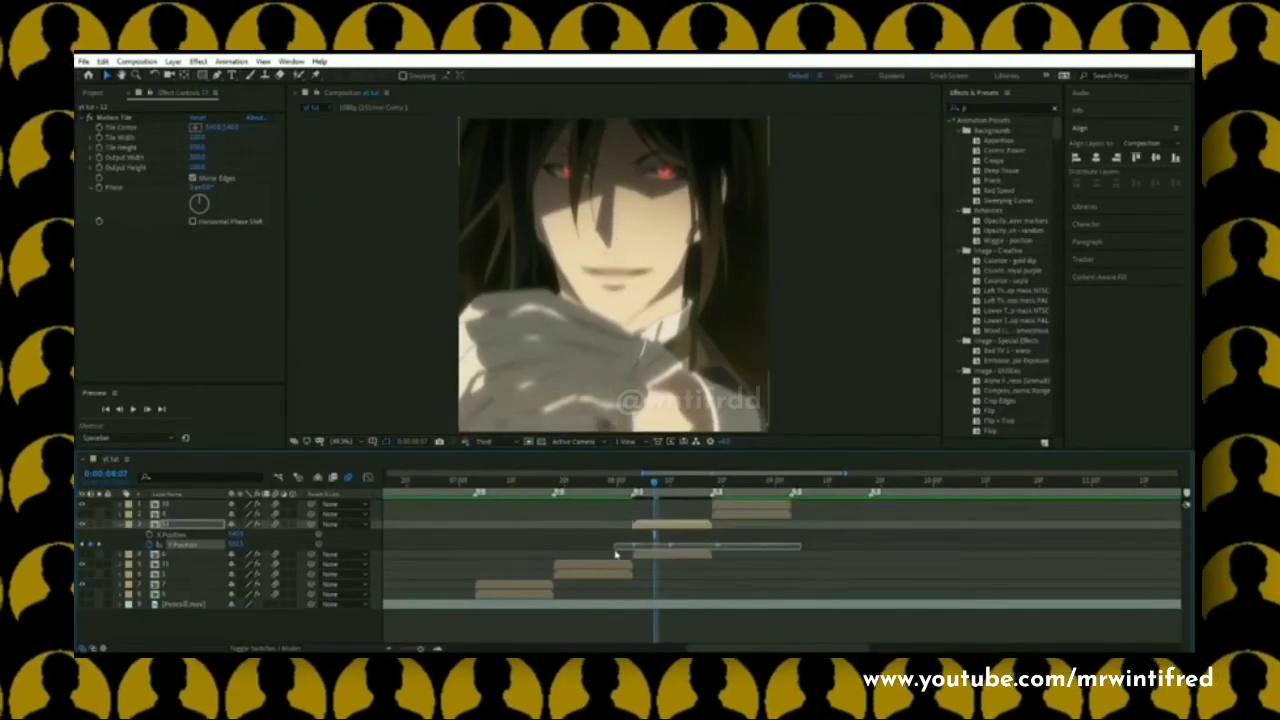
pyautogui.rightClick(632, 548)
pyautogui.moveTo(700, 536)
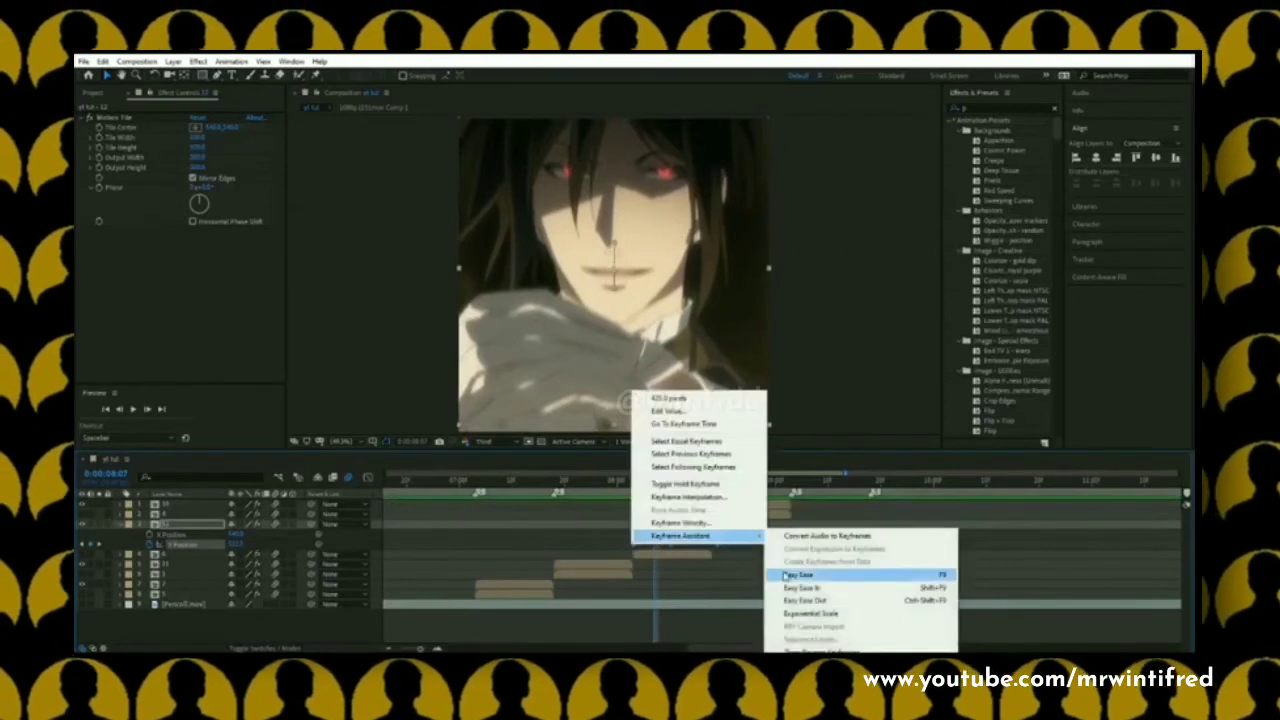
pyautogui.click(787, 576)
# Step: Move layer 12's Transform Skew keyframe out to the last Y Position keyframe and set Skew to -30 at the clip's start
pyautogui.click(633, 484)
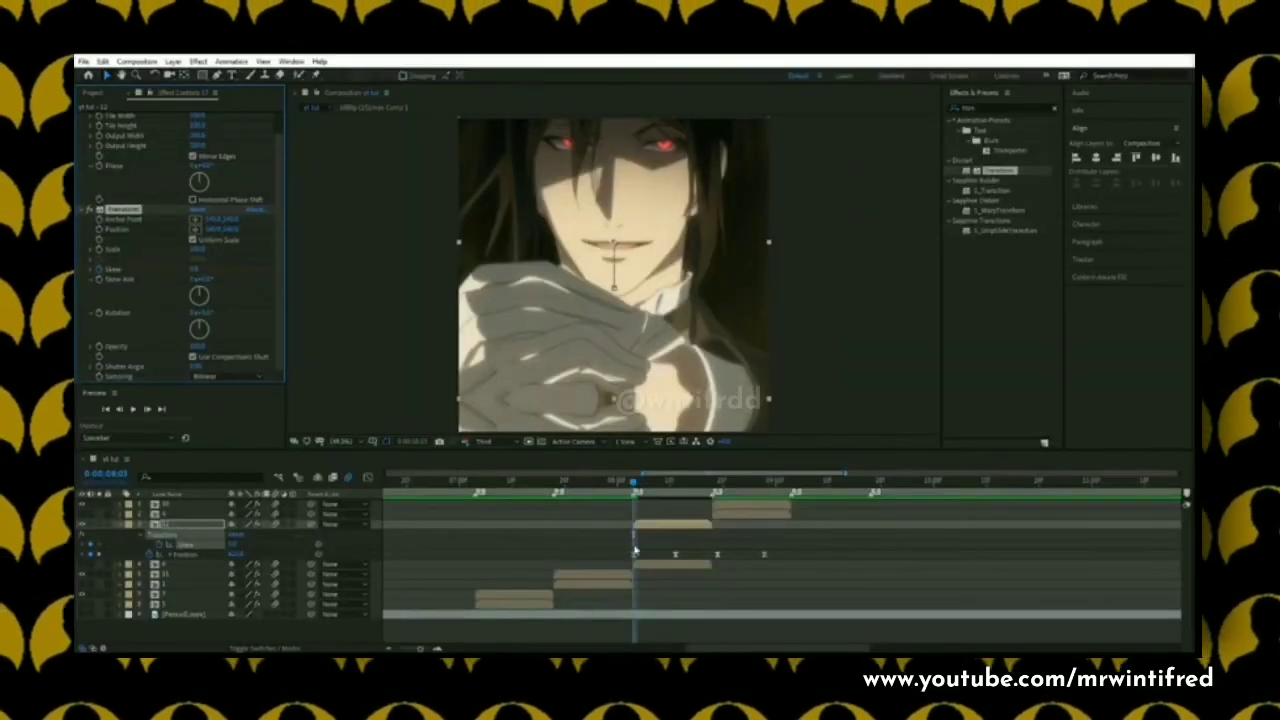
pyautogui.moveTo(634, 549); pyautogui.dragTo(634, 549)
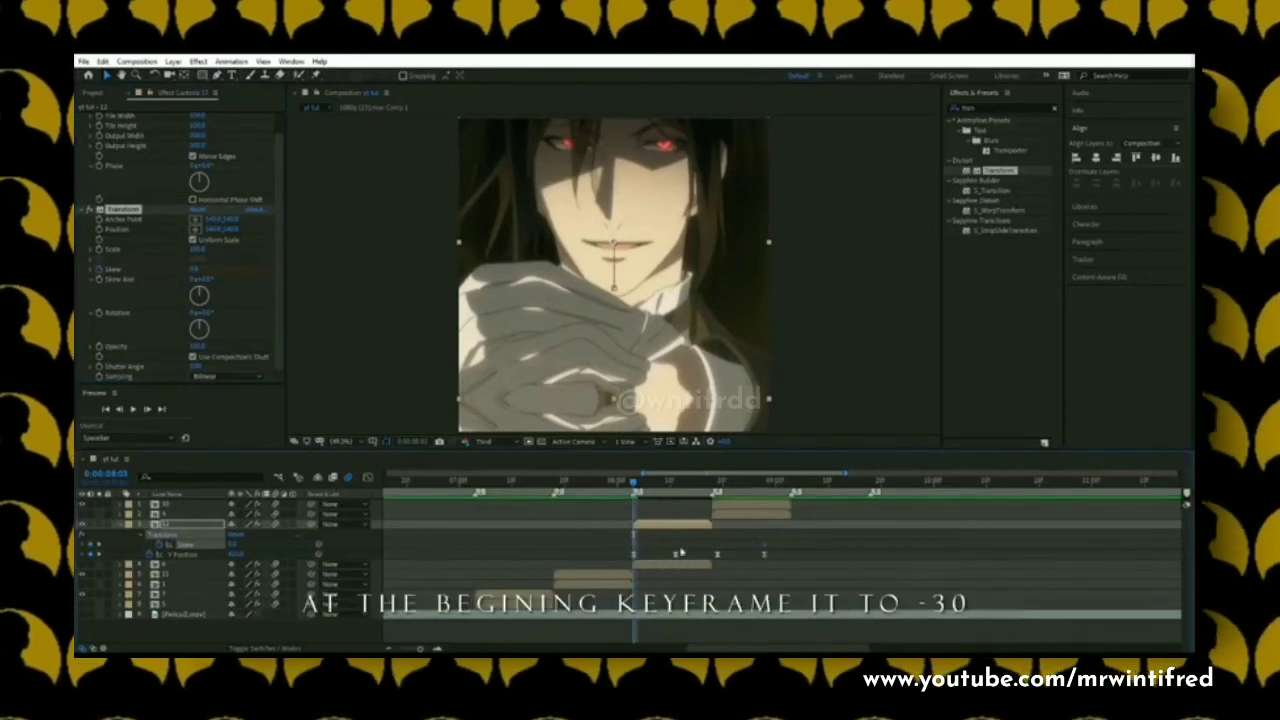
pyautogui.click(195, 268)
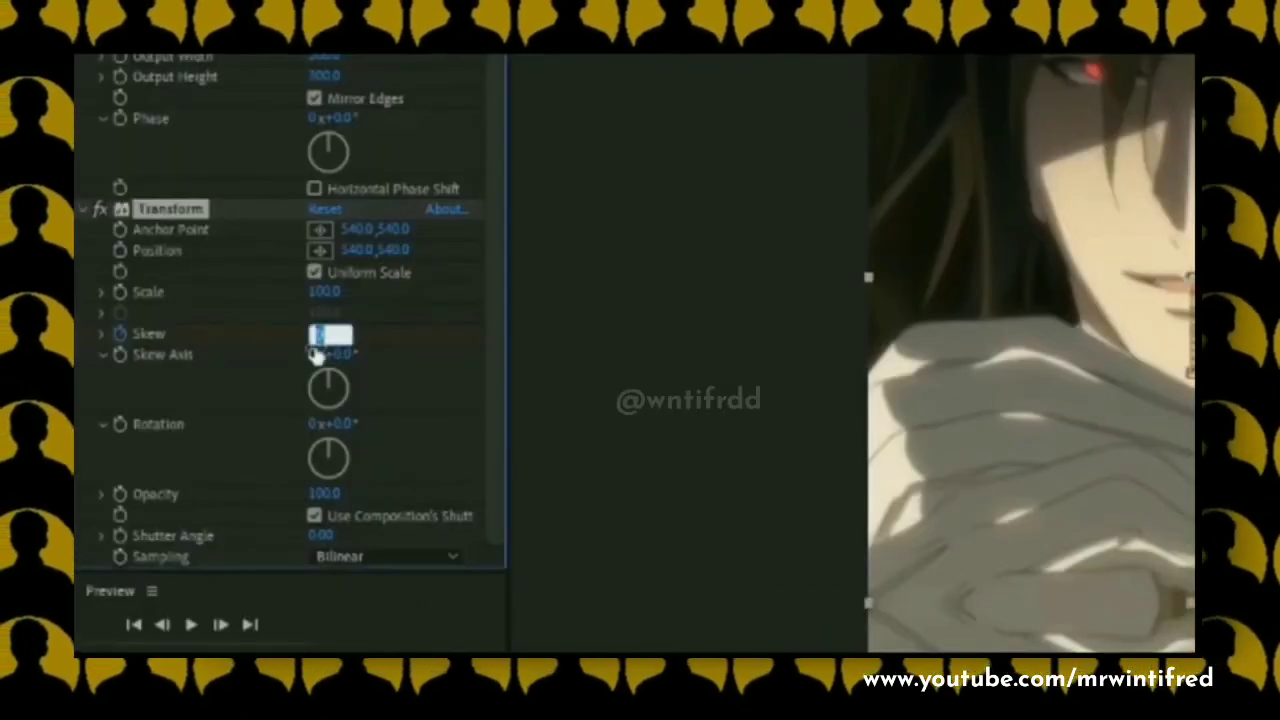
pyautogui.write('30')
pyautogui.press('Return')
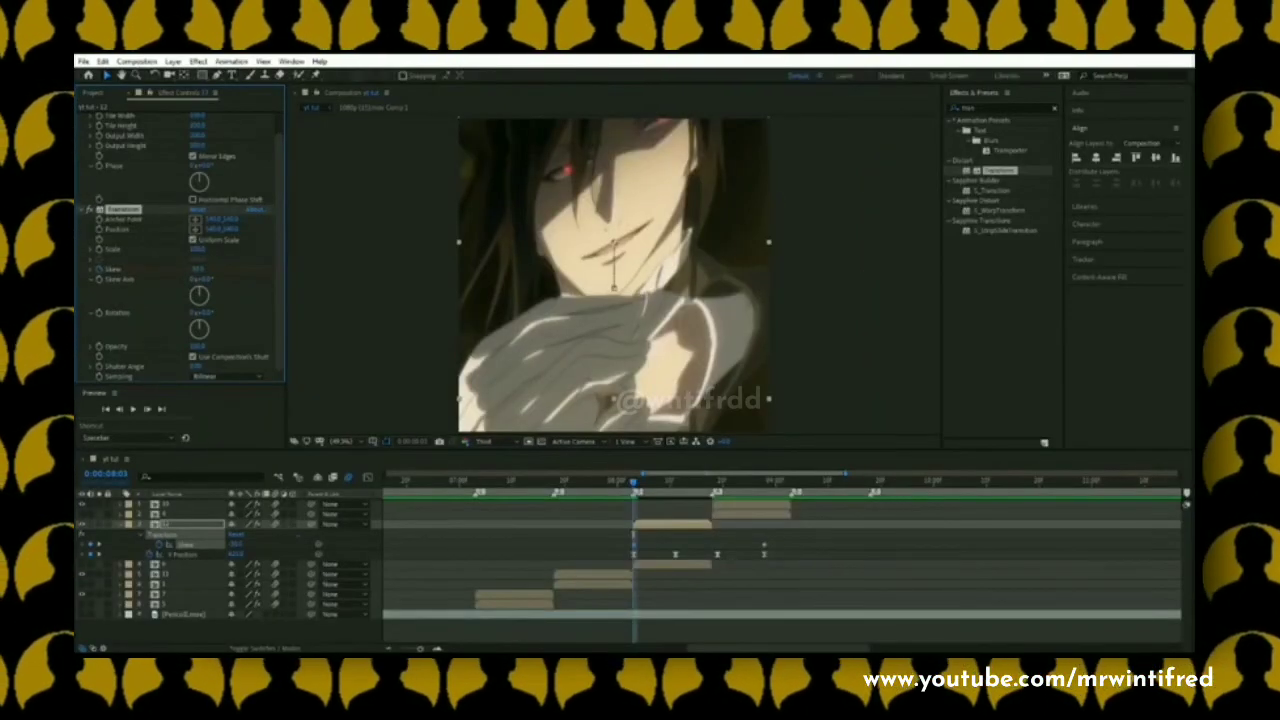
# Step: Ease the Skew keyframes and shape their curve in the graph editor to rise steeply at first and flatten towards the end
pyautogui.moveTo(779, 541); pyautogui.dragTo(617, 562)
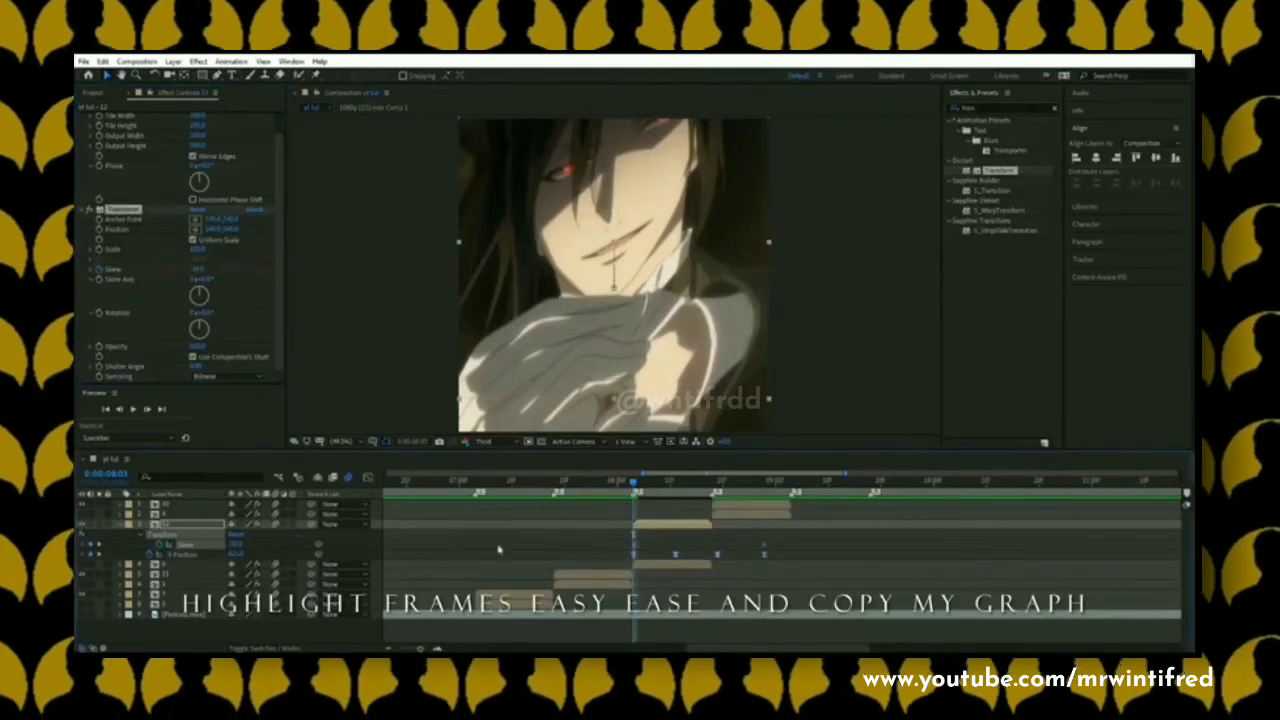
pyautogui.click(369, 479)
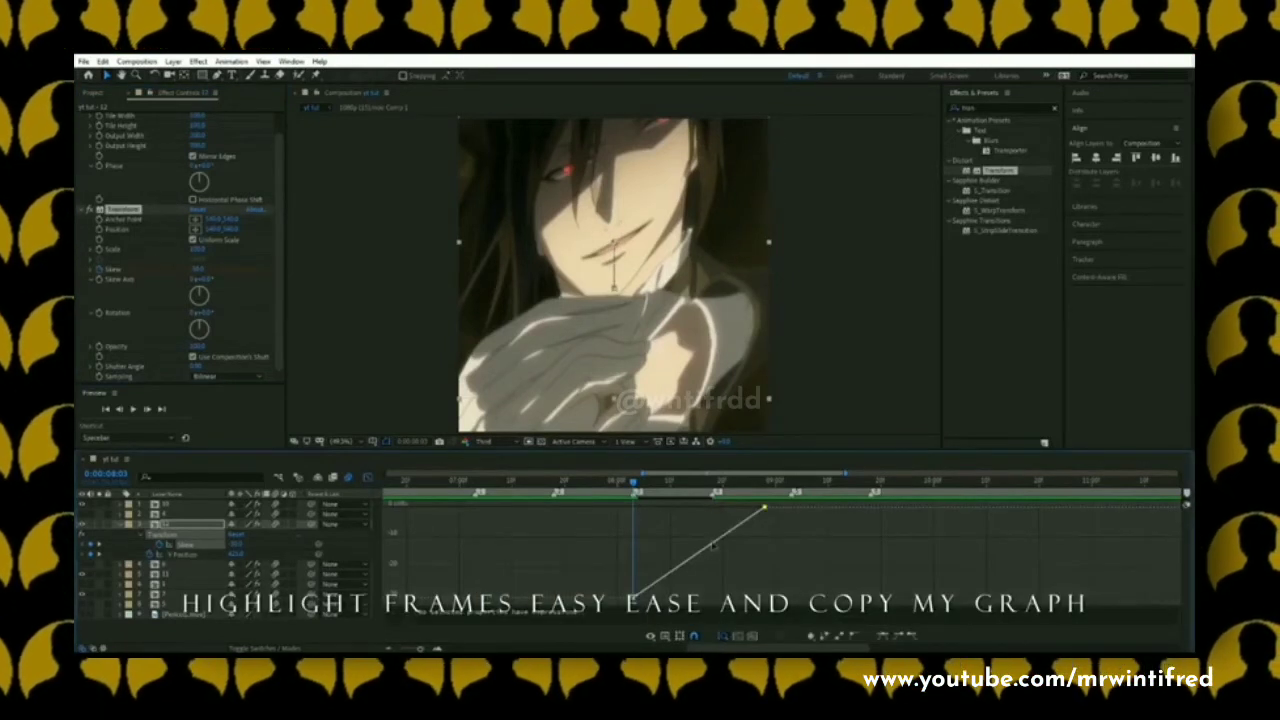
pyautogui.click(885, 636)
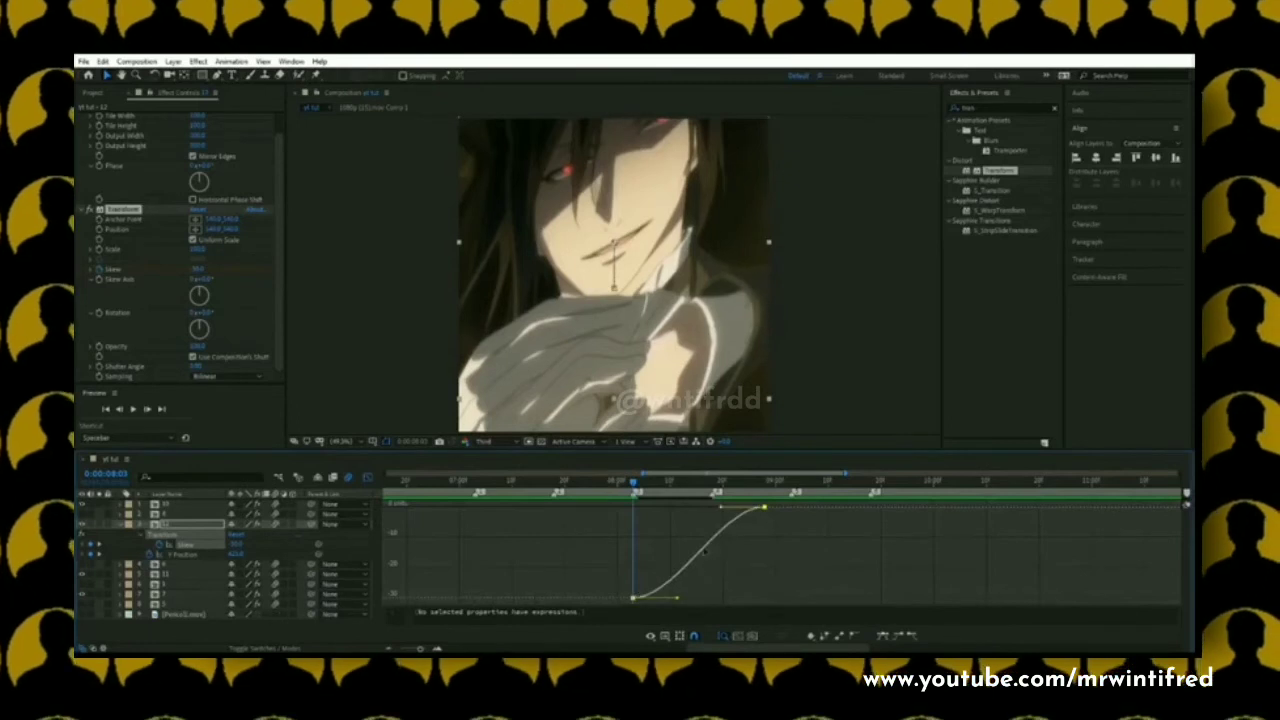
pyautogui.moveTo(675, 598); pyautogui.dragTo(628, 553)
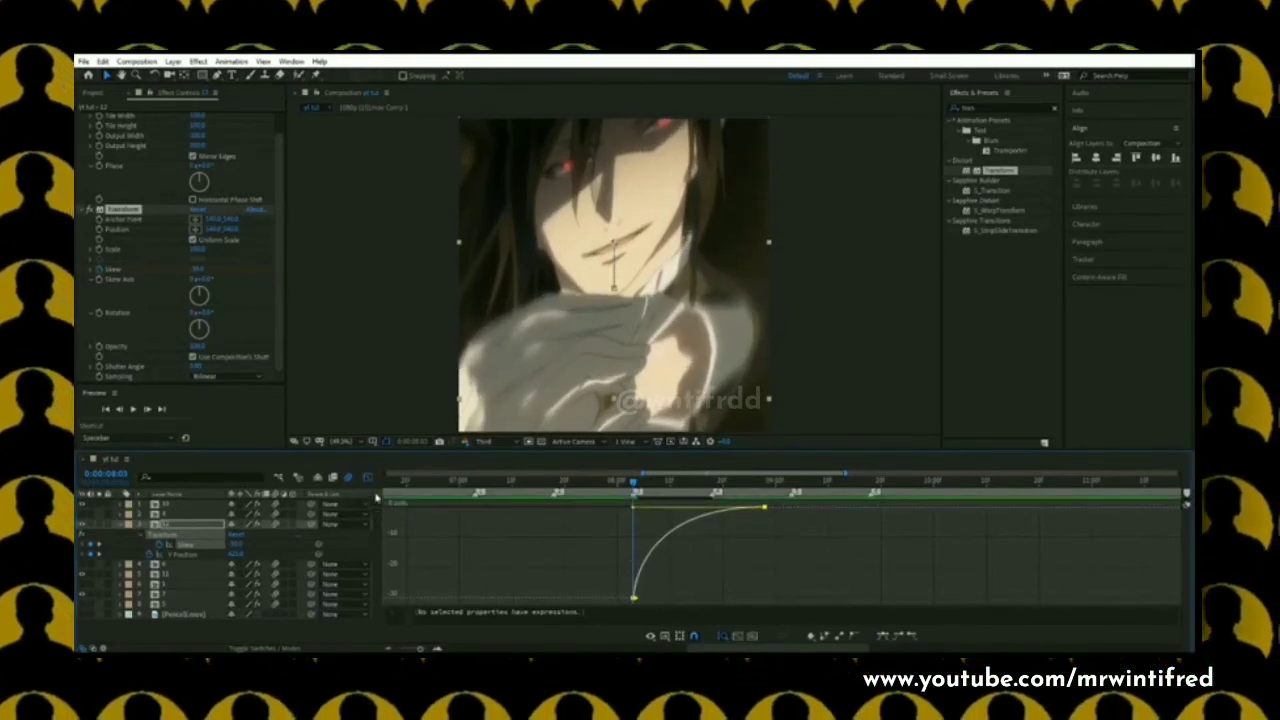
pyautogui.click(632, 487)
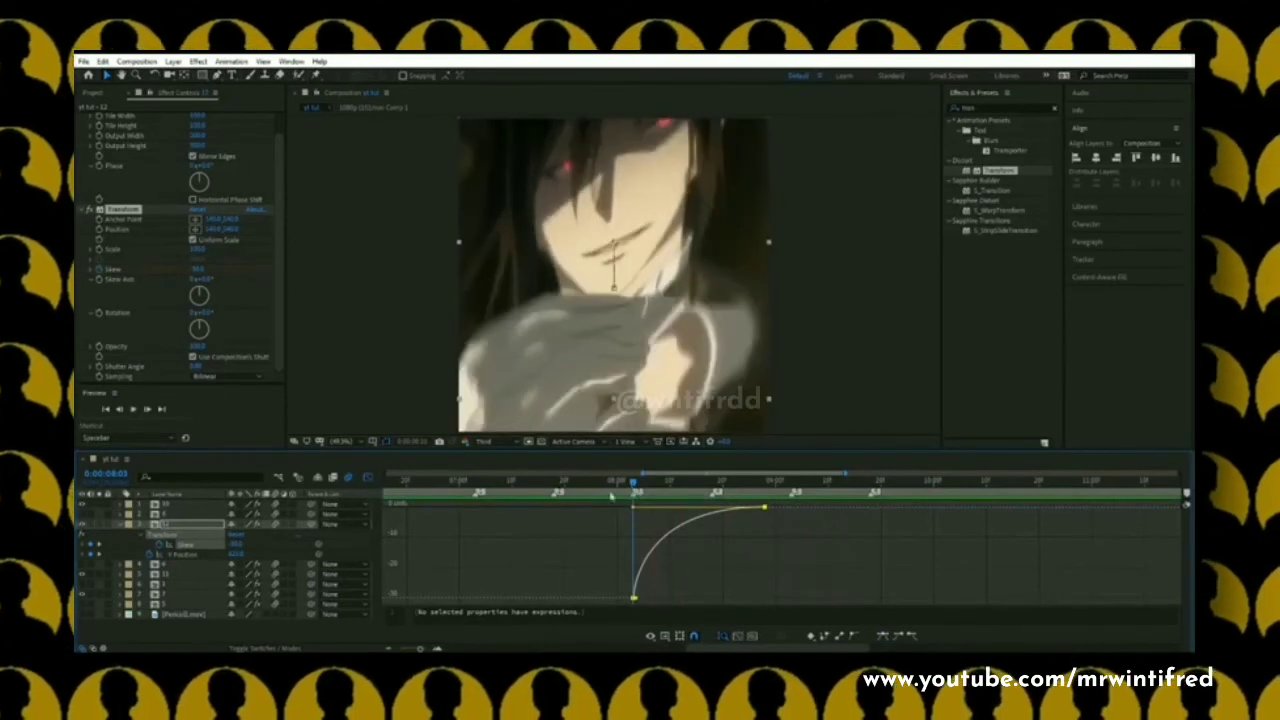
pyautogui.click(369, 480)
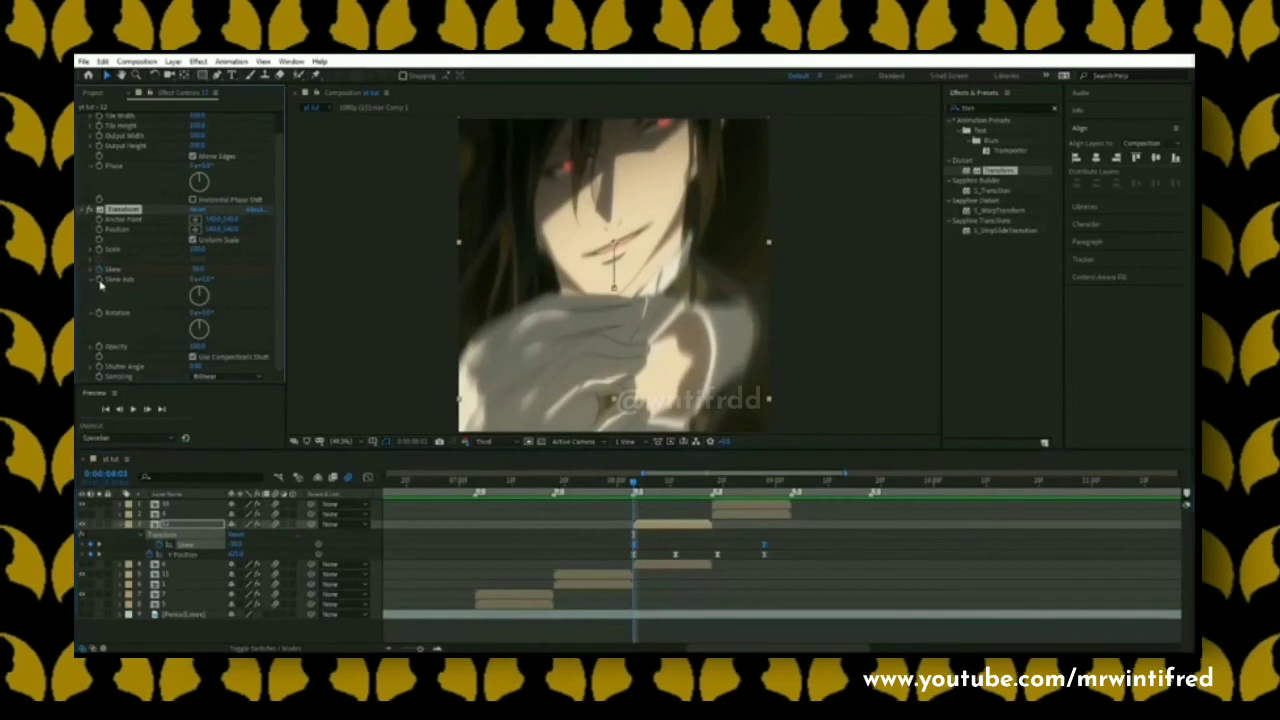
# Step: Add the expression time*400 to the Transform effect's Skew Axis on layer 12
pyautogui.keyDown('alt'); pyautogui.click(100, 282); pyautogui.keyUp('alt')
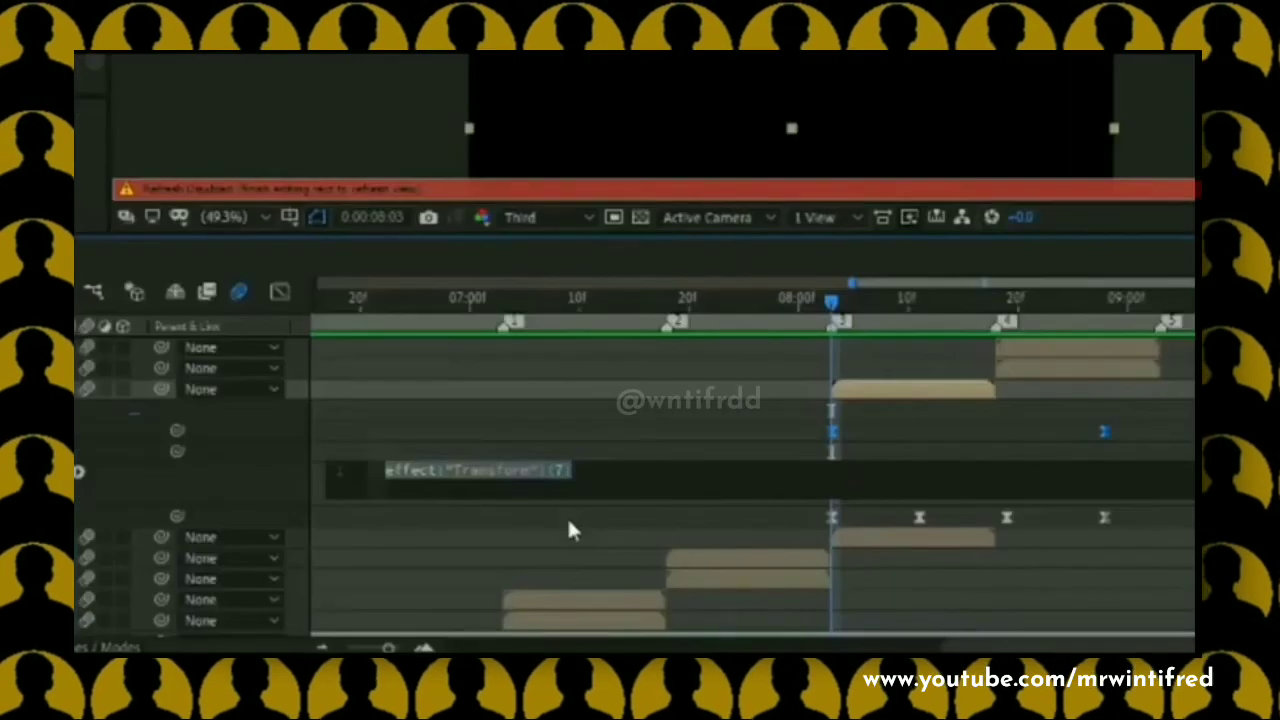
pyautogui.write('time')
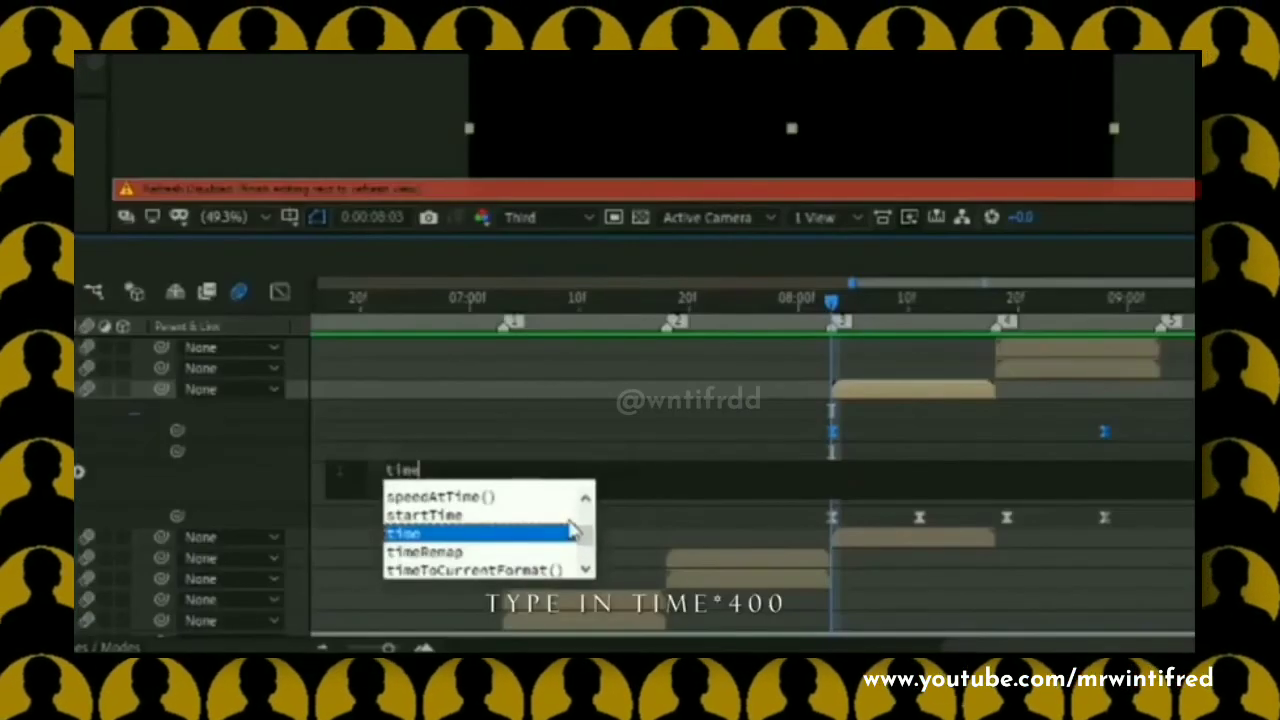
pyautogui.click(572, 532)
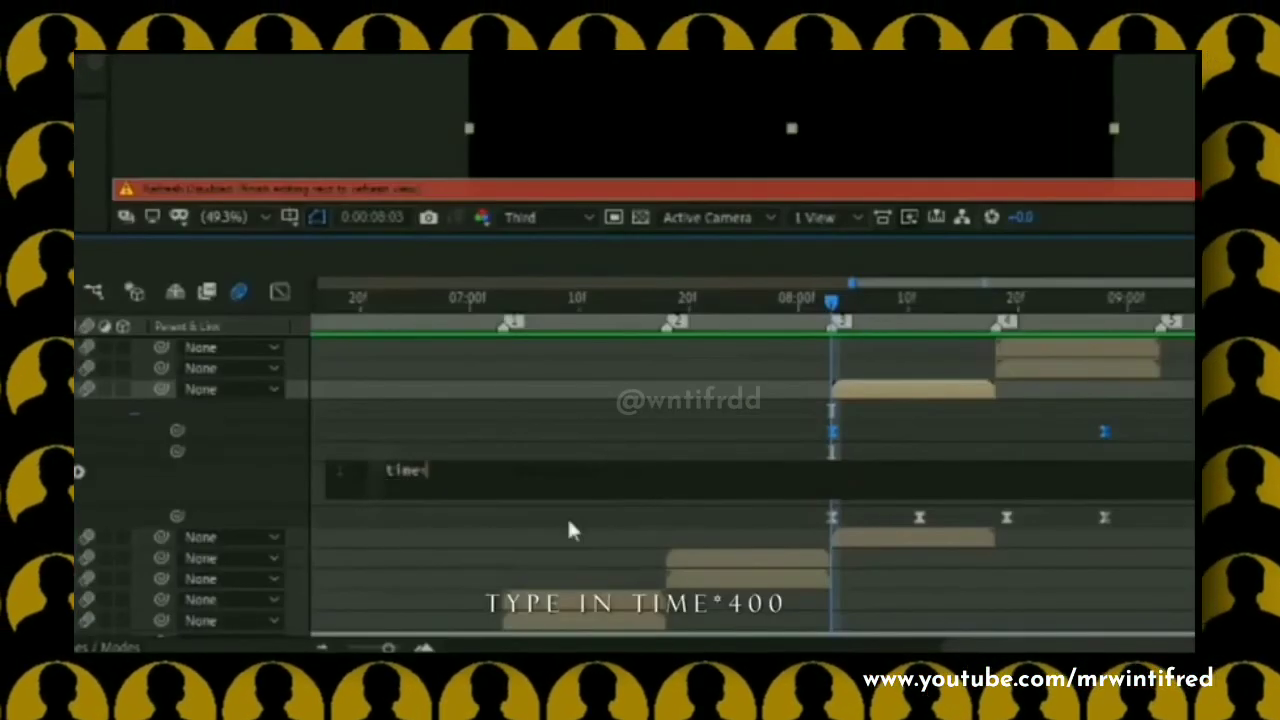
pyautogui.write('*400')
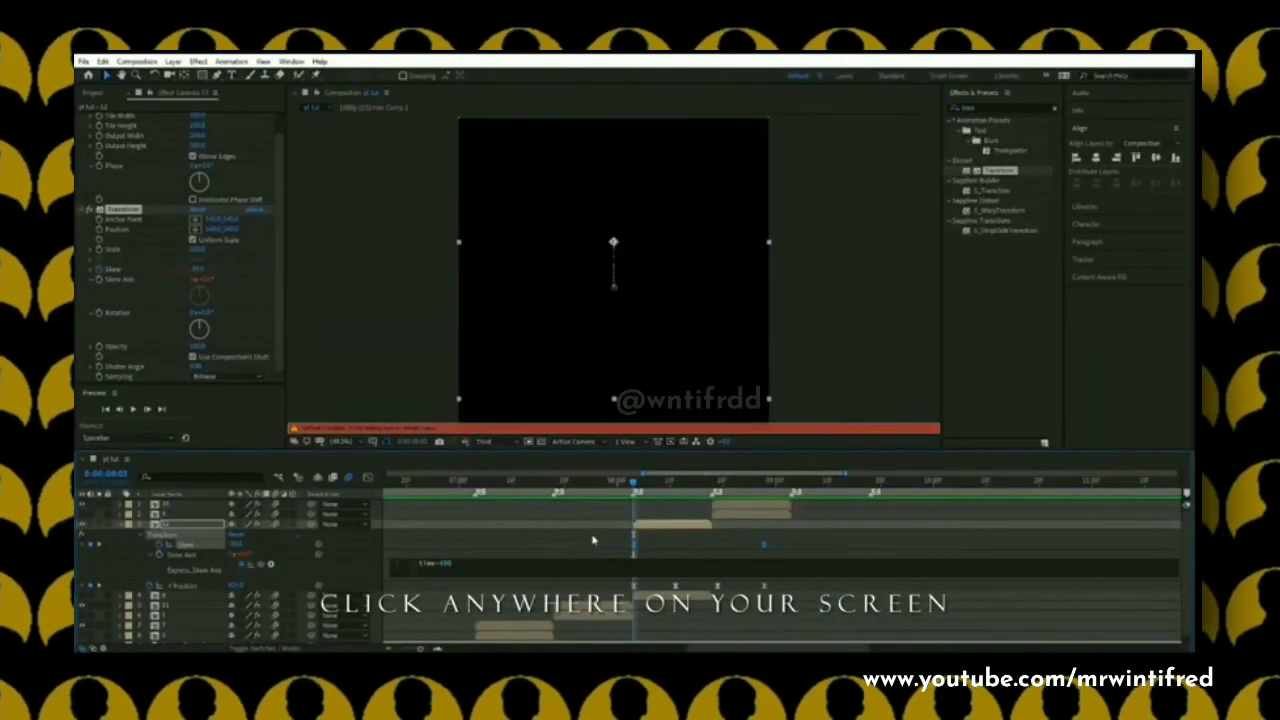
pyautogui.click(593, 541)
# Step: Close the Skew Axis expression, search the effects and presets for shake, and apply the twitch shake 2 preset to layer 12
pyautogui.click(656, 527)
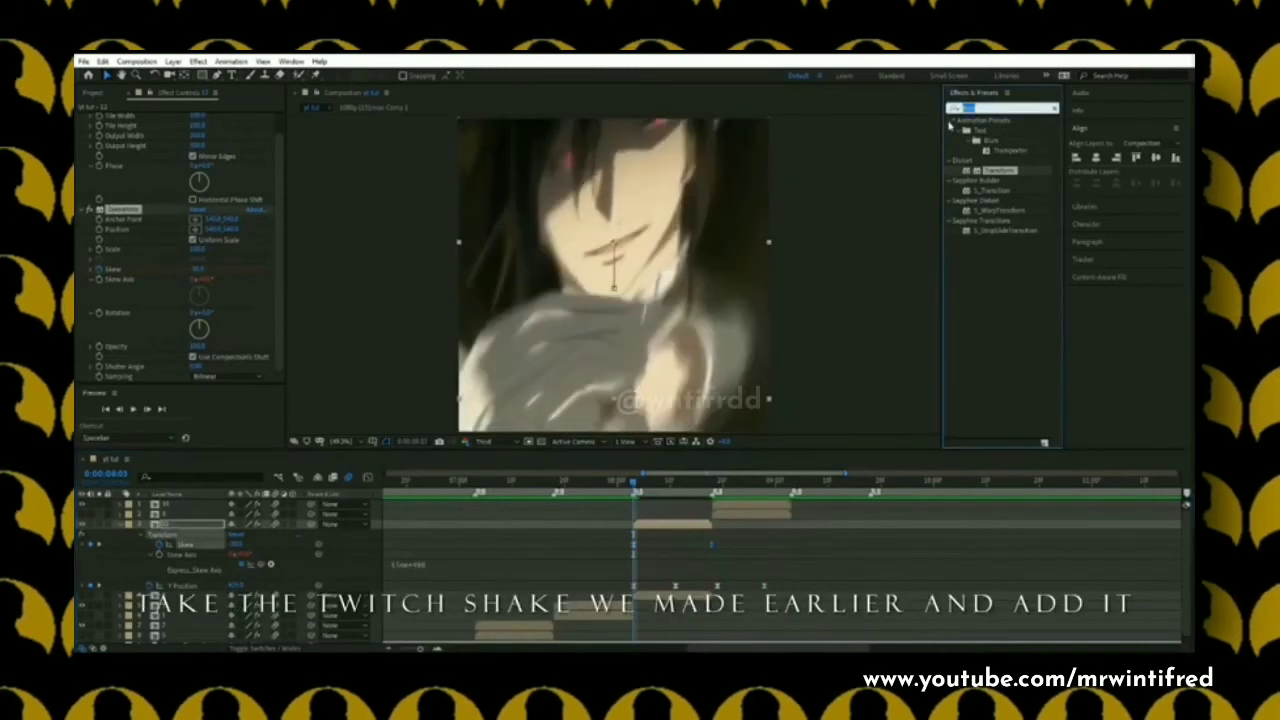
pyautogui.press('BackSpace')
pyautogui.write('s')
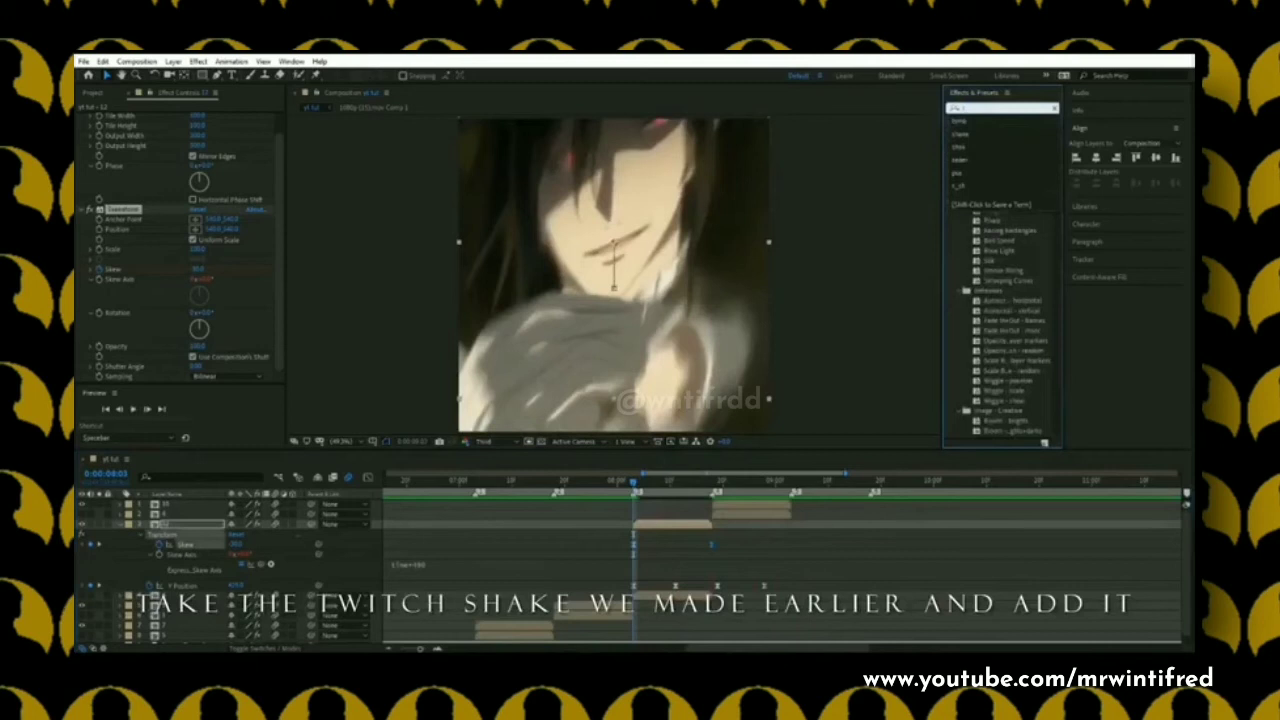
pyautogui.write('hake')
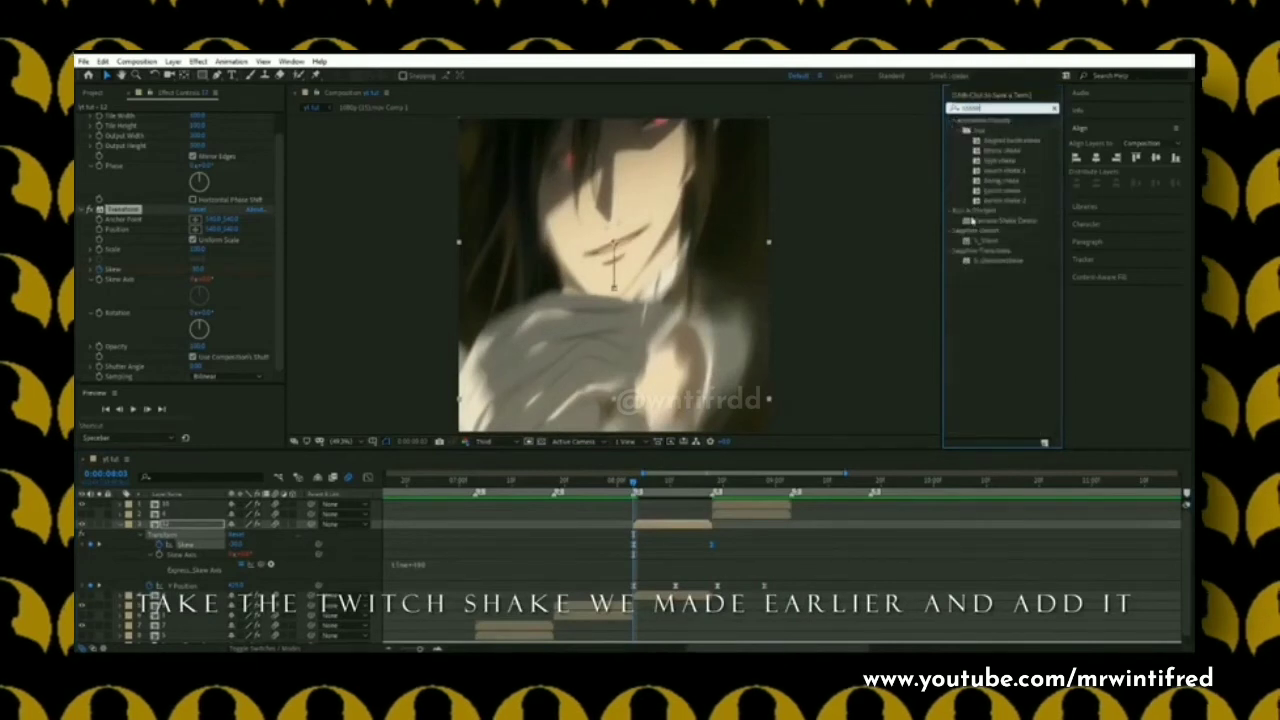
pyautogui.moveTo(952, 291); pyautogui.dragTo(698, 530)
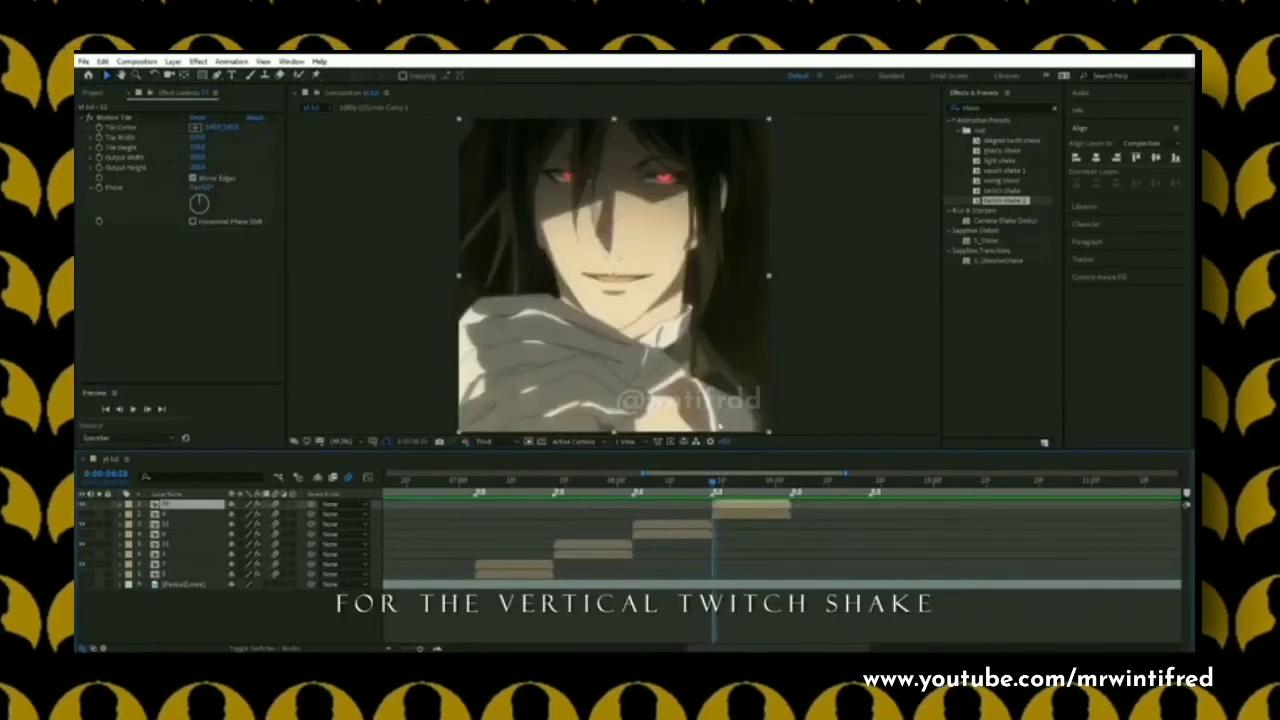
# Step: Search the effects and presets for shake and apply S_Shake to the topmost clip layer
pyautogui.click(992, 104)
pyautogui.press('BackSpace')
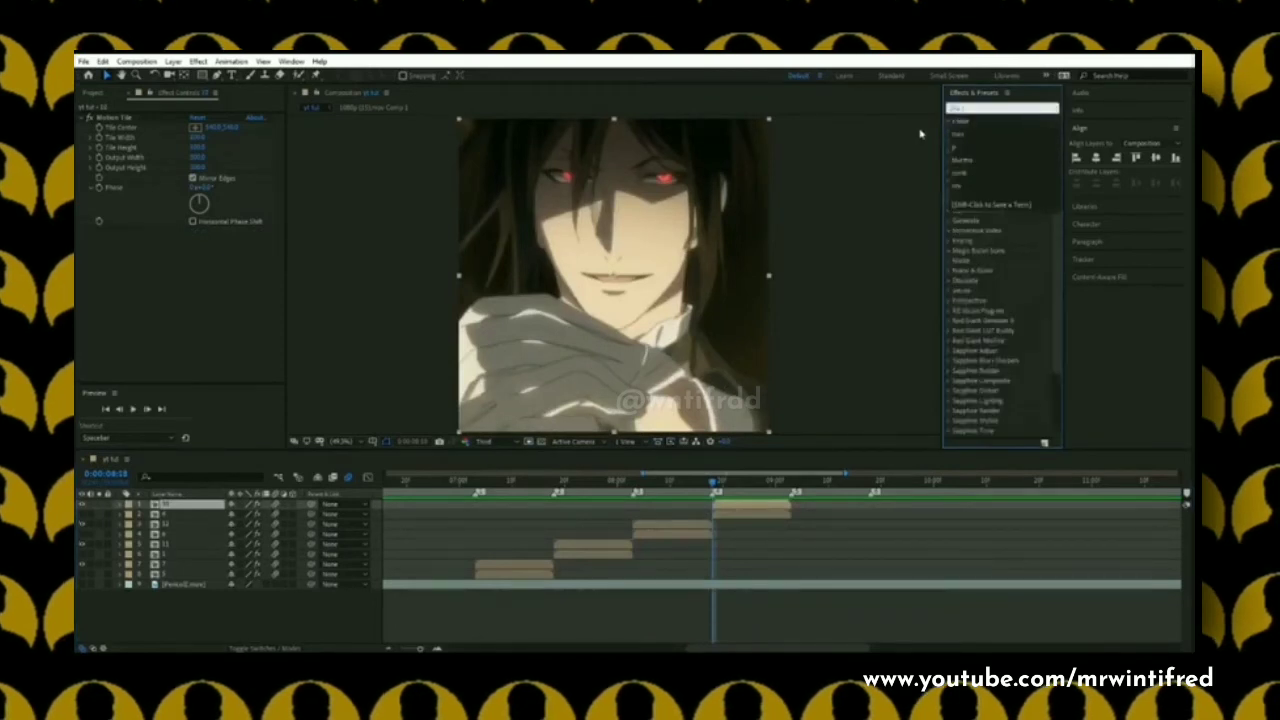
pyautogui.write('s')
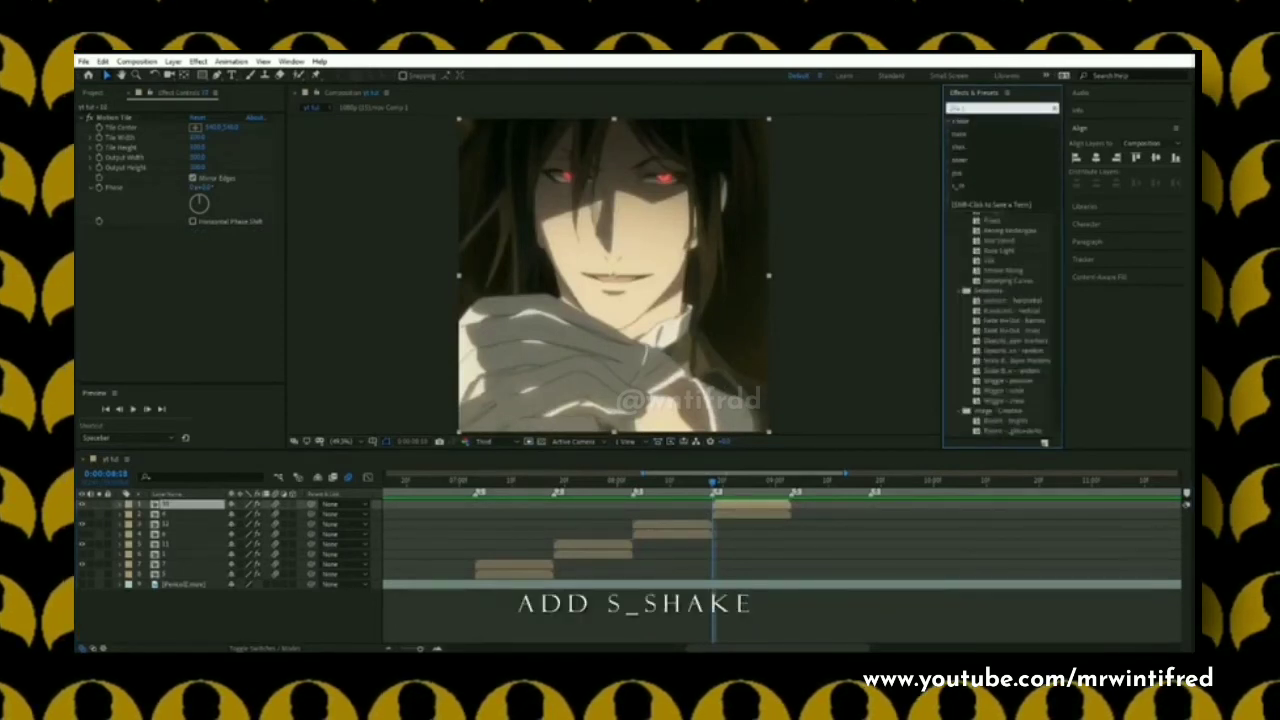
pyautogui.write('hake')
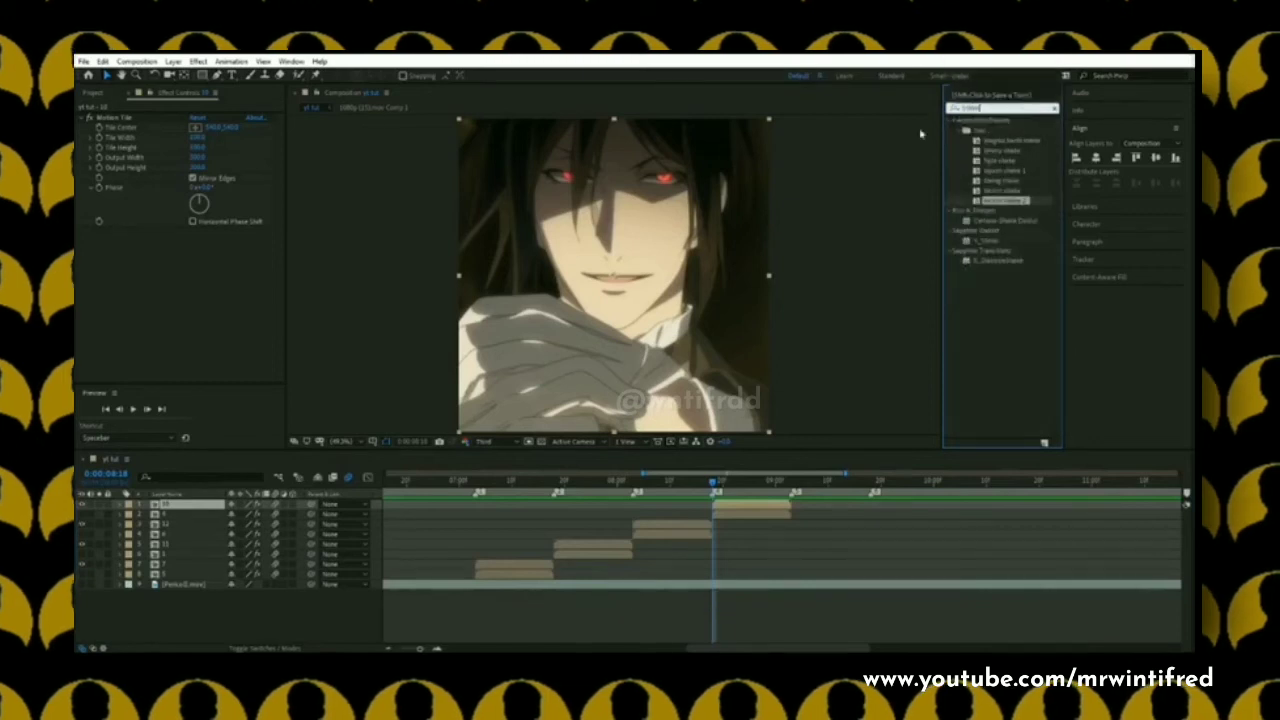
pyautogui.moveTo(992, 238); pyautogui.dragTo(763, 508)
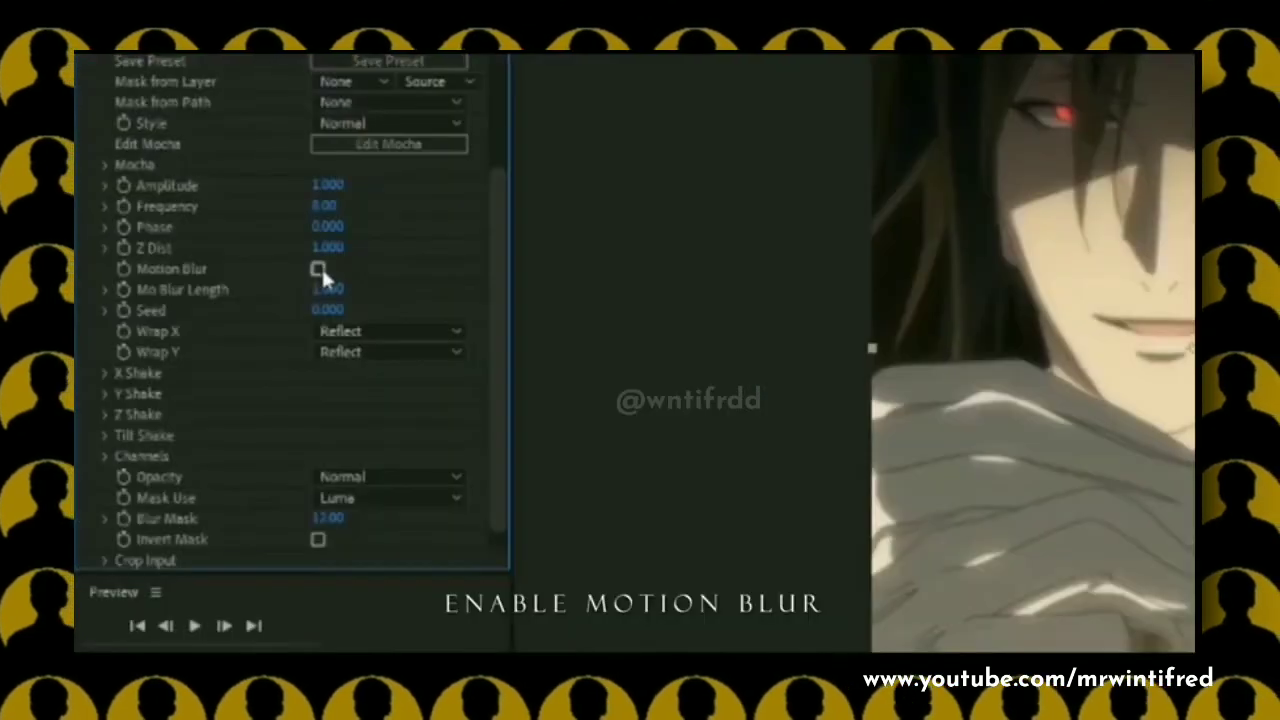
# Step: Enable Motion Blur in the S_Shake effect and set Mo Blur Length to 2.5
pyautogui.click(318, 269)
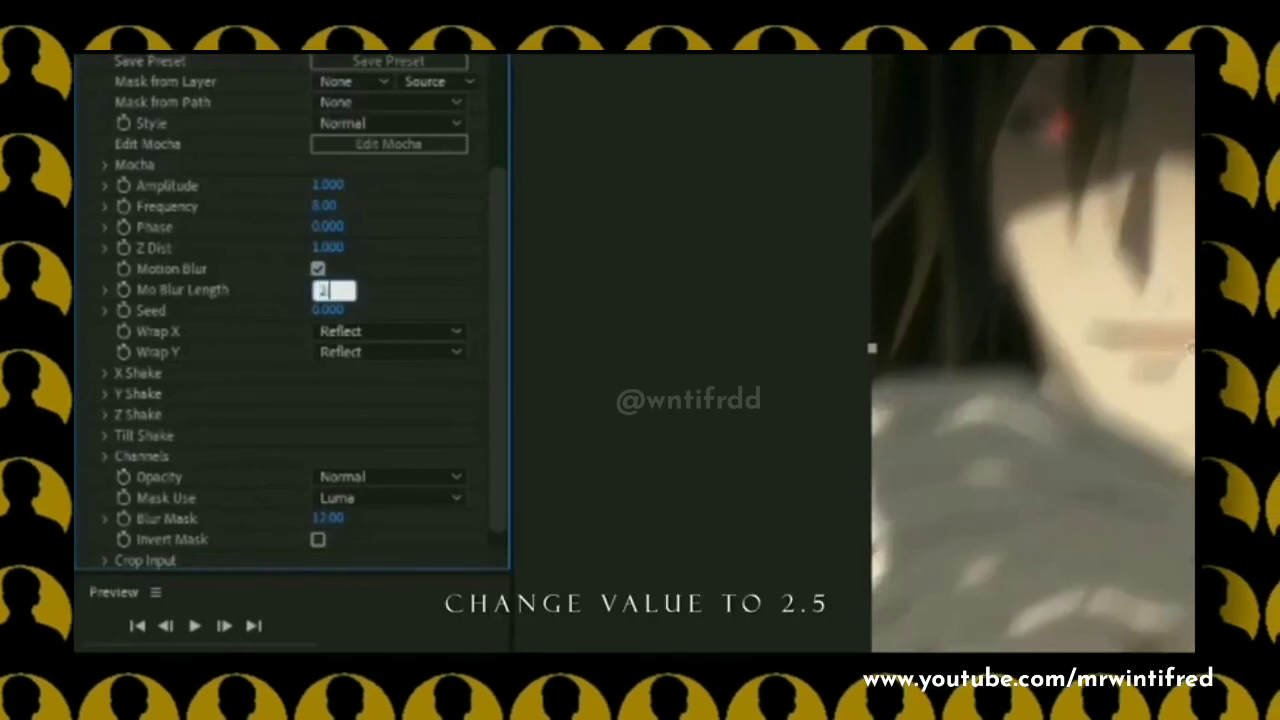
pyautogui.write('2.5')
pyautogui.press('Return')
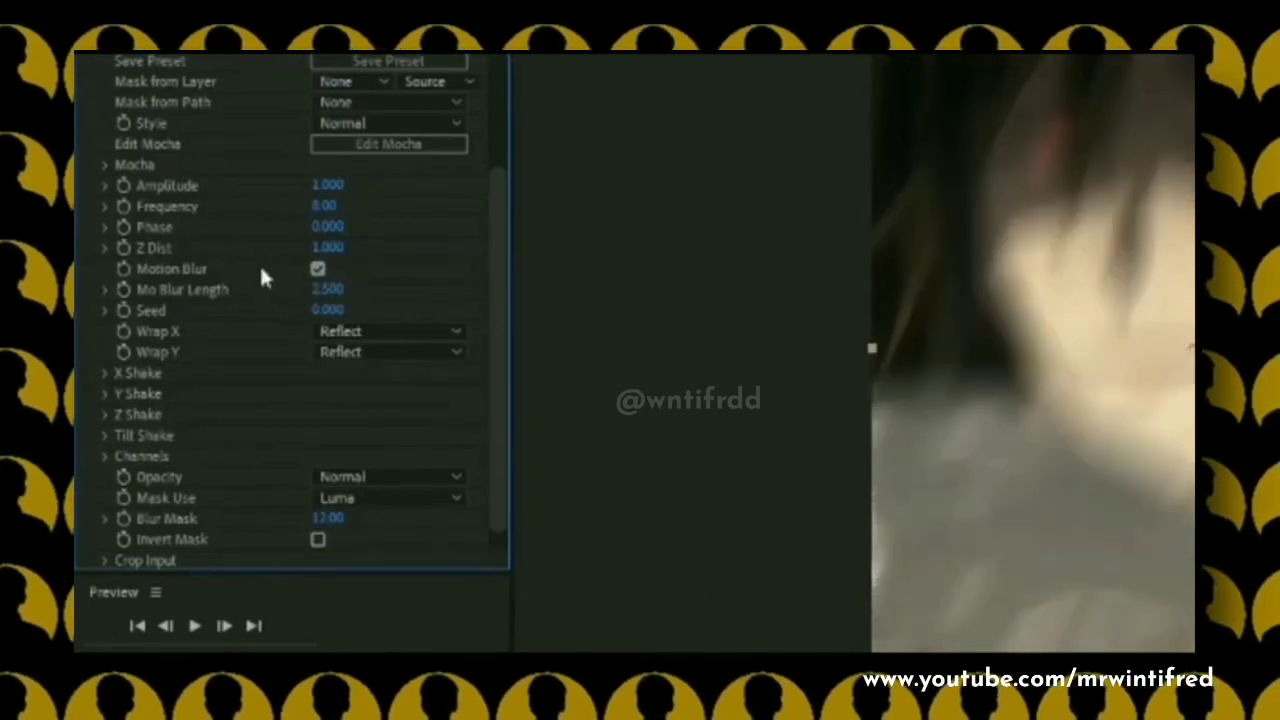
# Step: Set X Rand Amp, X Rand Freq and X Wave Freq to 0 in S_Shake's X Shake settings
pyautogui.scroll(-2, 204, 461)
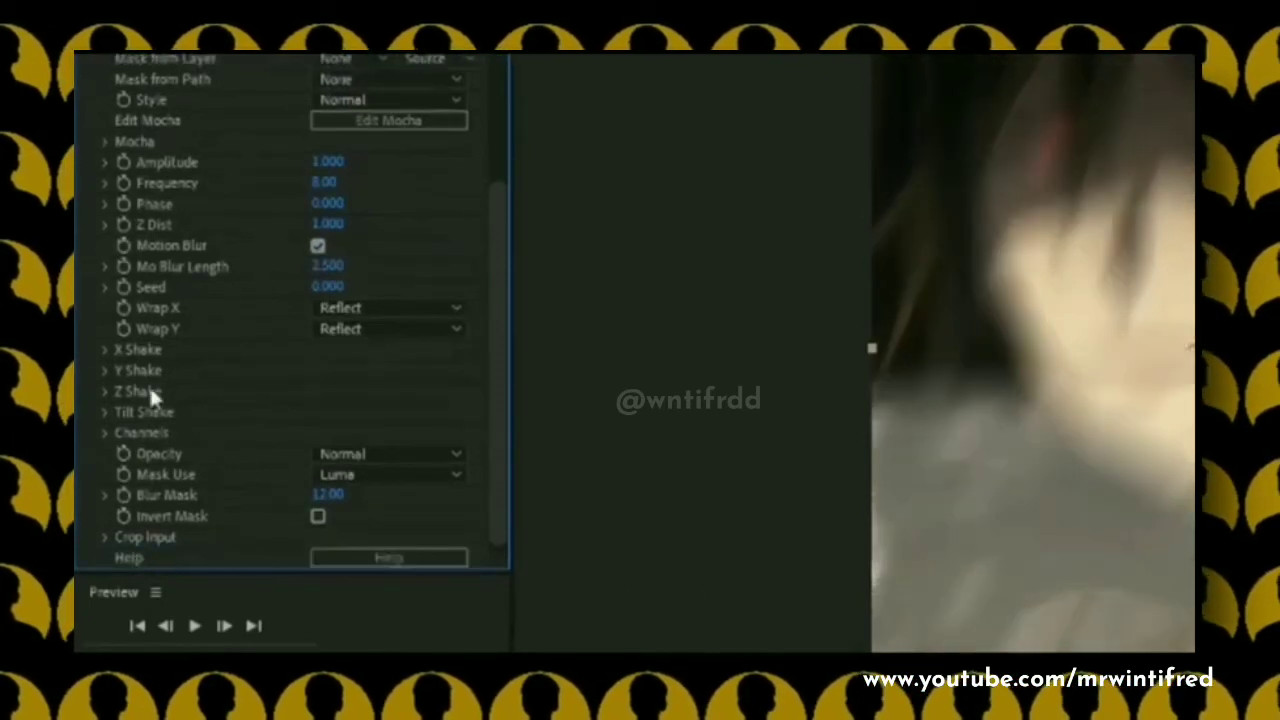
pyautogui.click(105, 350)
pyautogui.click(333, 371)
pyautogui.write('0')
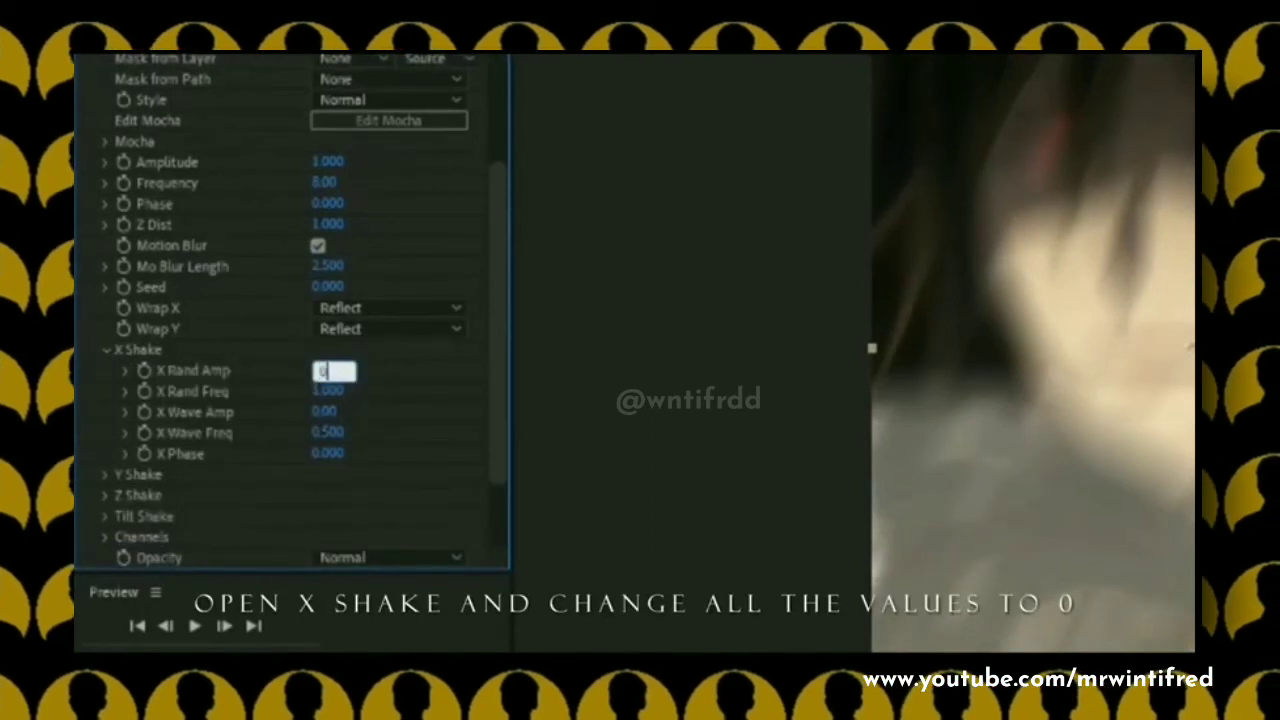
pyautogui.press('Return')
pyautogui.click(333, 392)
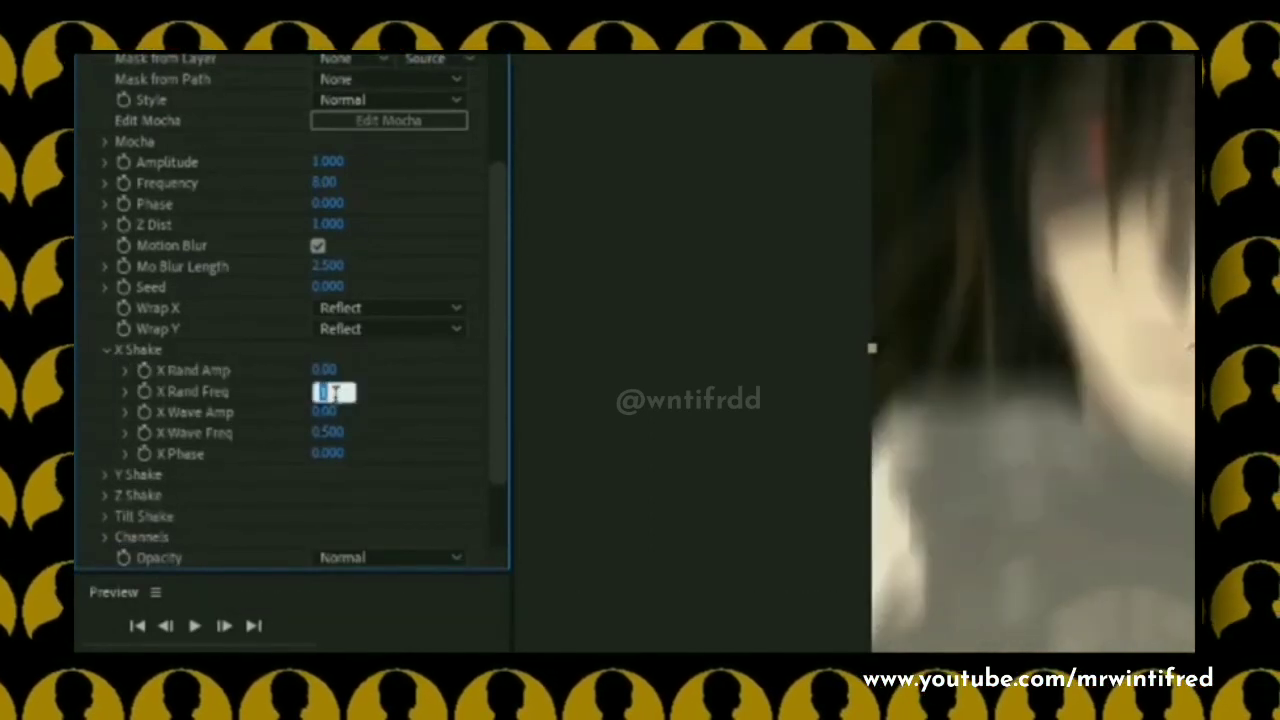
pyautogui.press('Return')
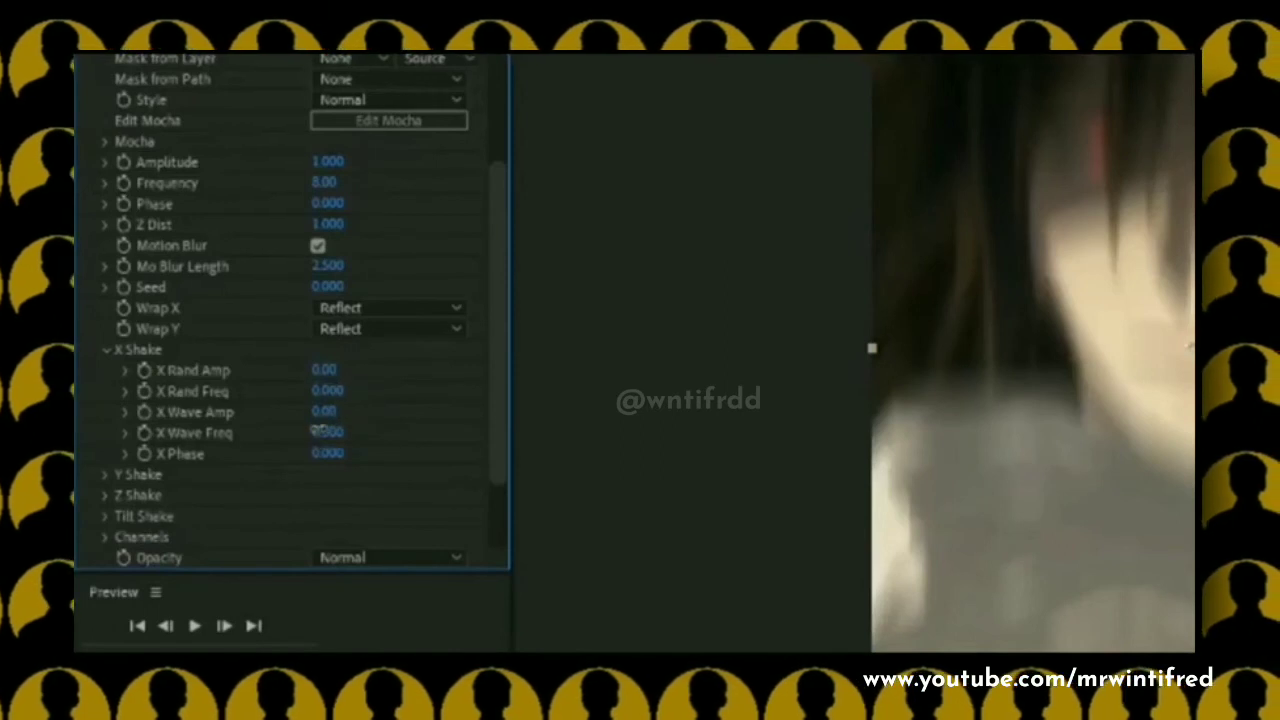
pyautogui.write('0')
pyautogui.press('Return')
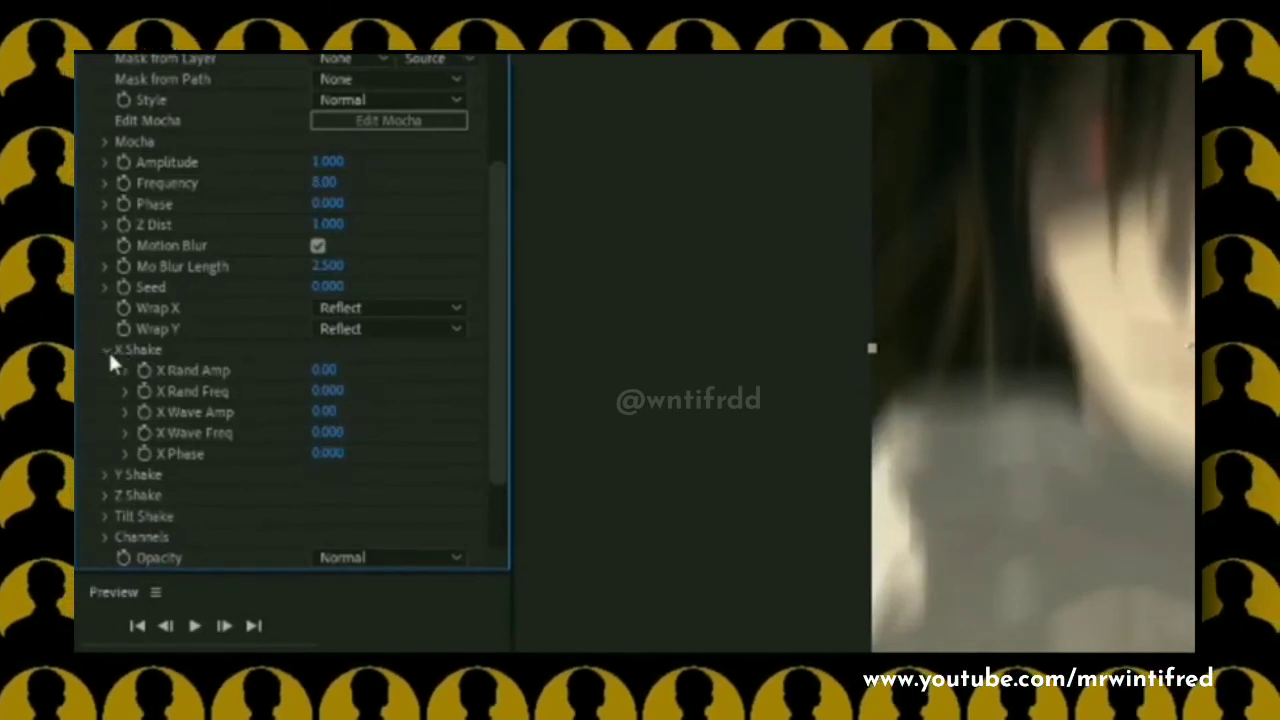
# Step: In S_Shake's Y Shake settings, set Y Rand Amp to 100, Y Rand Freq to 2000, Y Wave Amp to 5 and Y Wave Freq to 10
pyautogui.click(107, 349)
pyautogui.click(103, 368)
pyautogui.click(328, 391)
pyautogui.write('100')
pyautogui.press('Return')
pyautogui.click(330, 411)
pyautogui.write('2000')
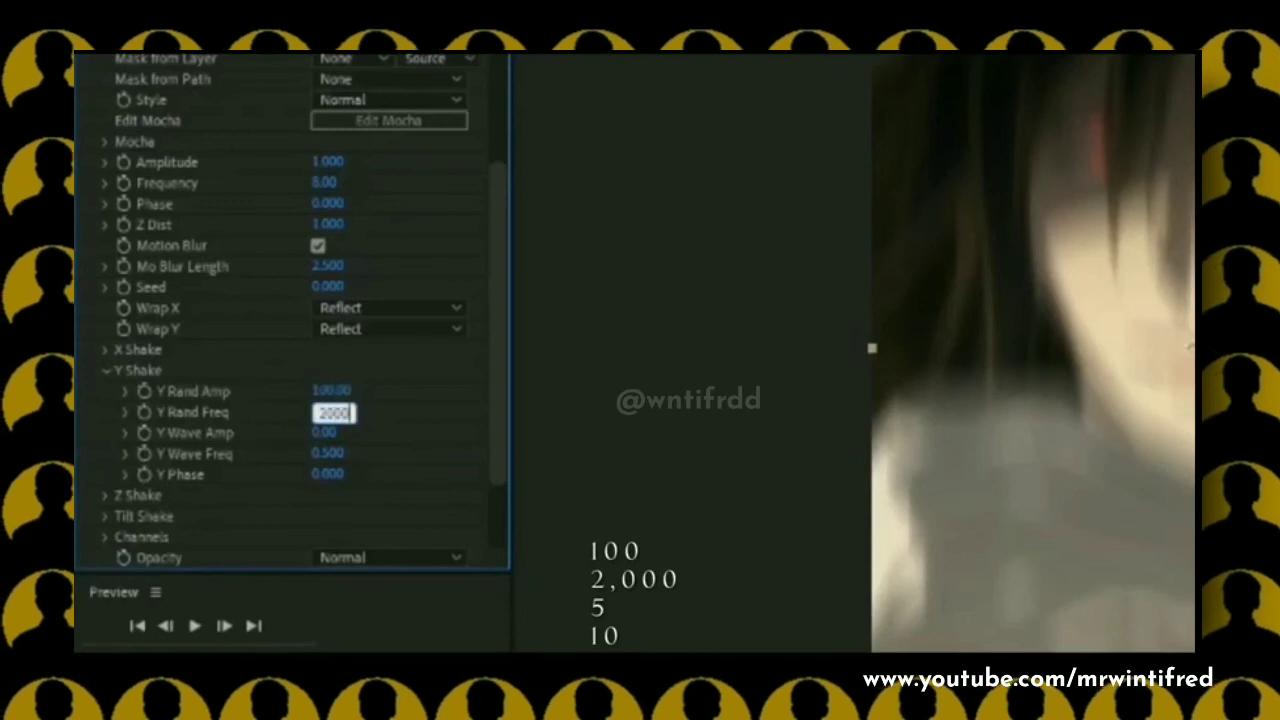
pyautogui.click(323, 432)
pyautogui.write('5')
pyautogui.press('Return')
pyautogui.scroll(-2, 329, 437)
pyautogui.click(332, 386)
pyautogui.write('10')
pyautogui.press('Return')
# Step: Keyframe S_Shake's Amplitude at 0 and move that keyframe about 10 frames past the clip's start
pyautogui.scroll(5, 80, 240)
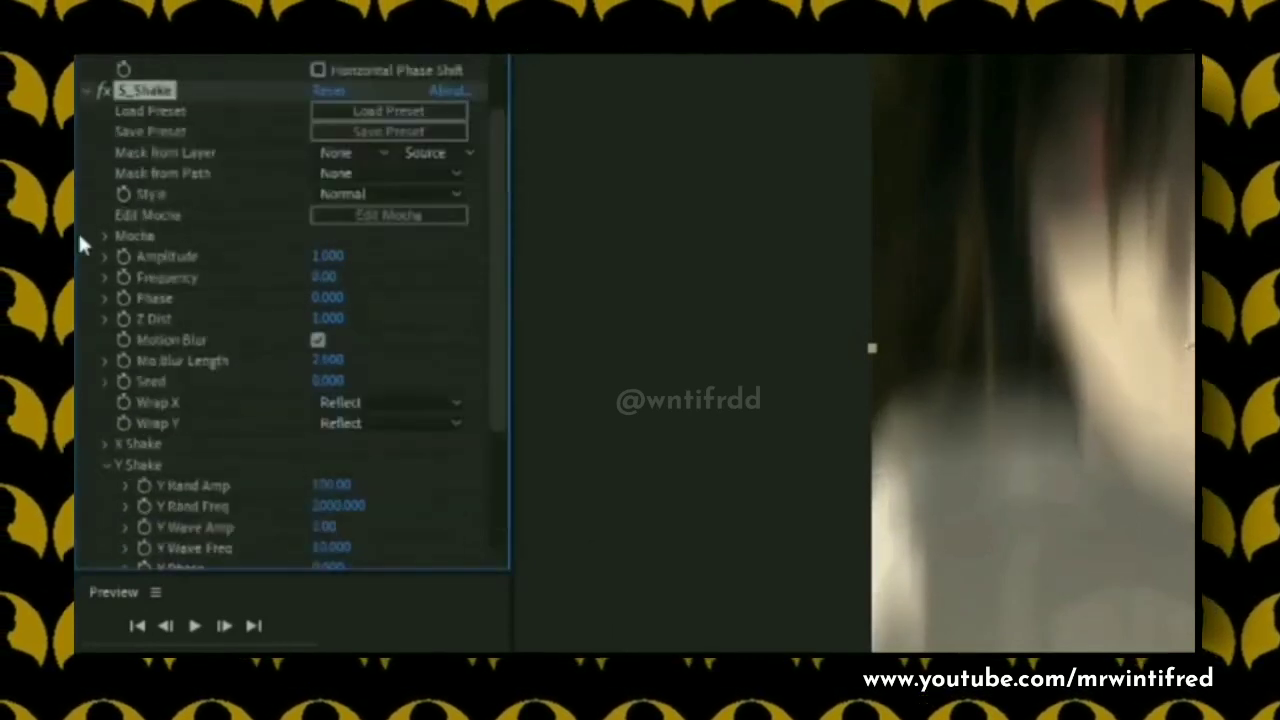
pyautogui.scroll(2, 82, 244)
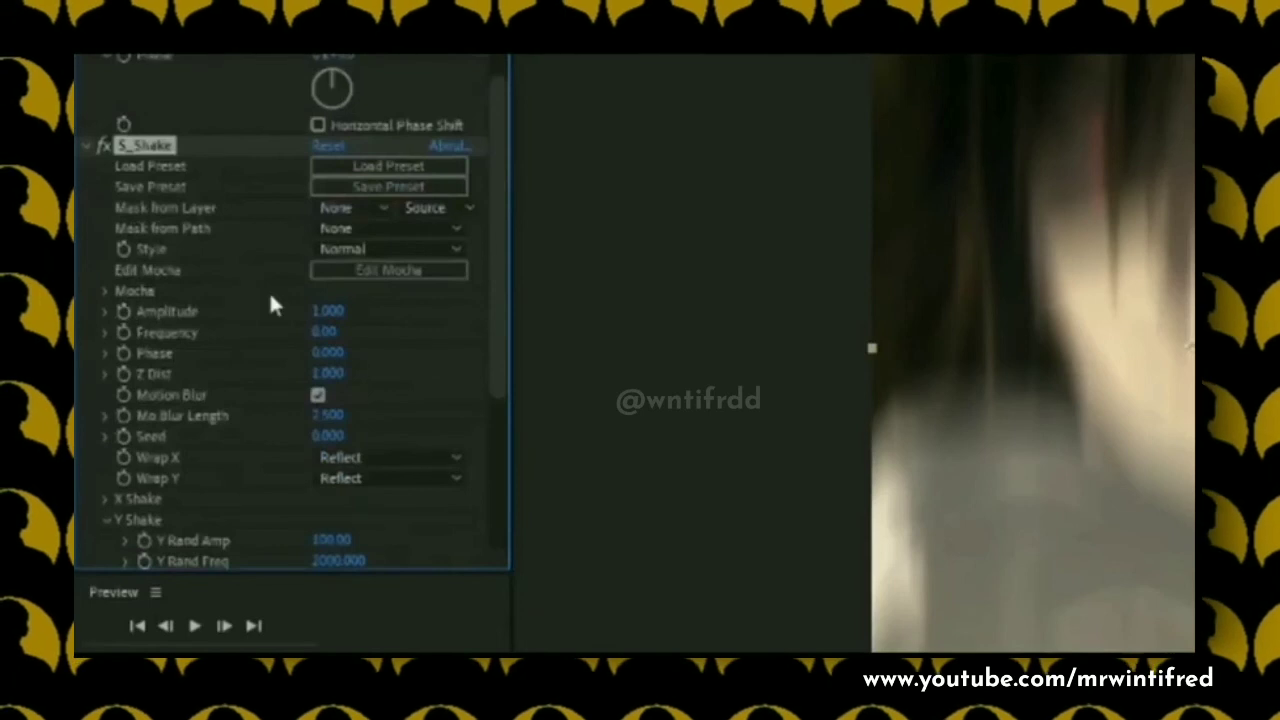
pyautogui.click(123, 311)
pyautogui.click(329, 311)
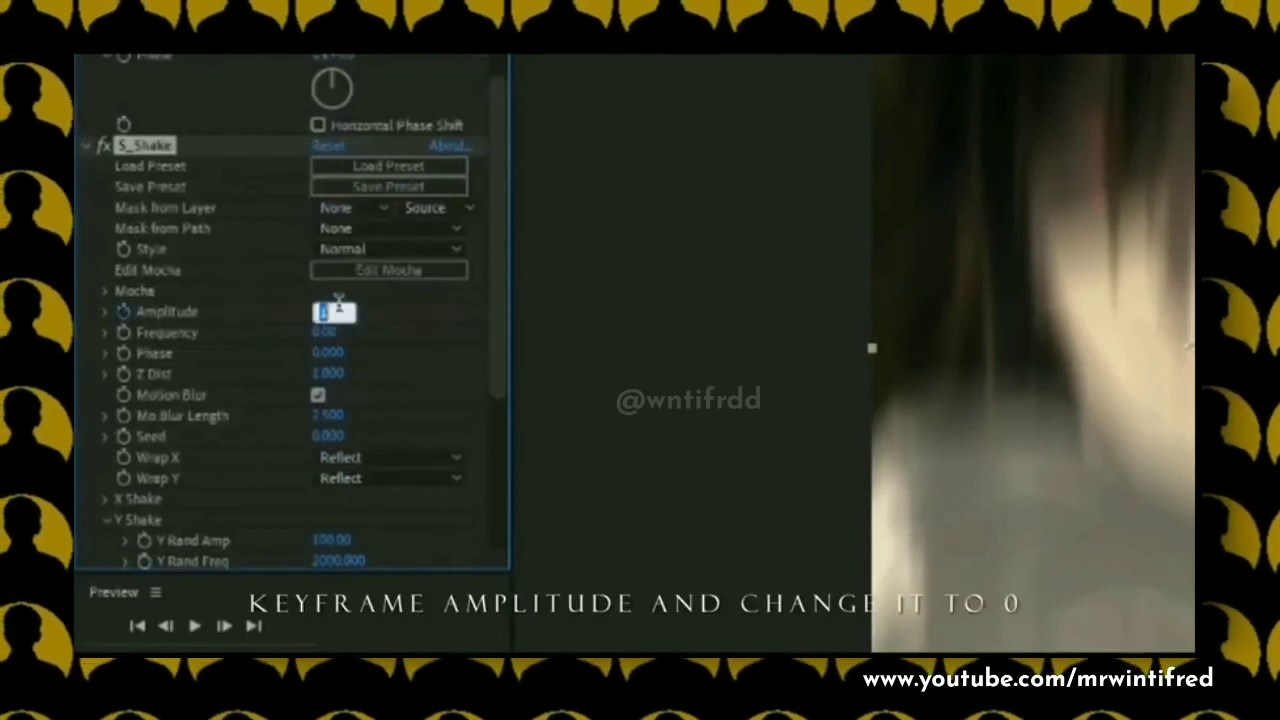
pyautogui.write('0')
pyautogui.press('Return')
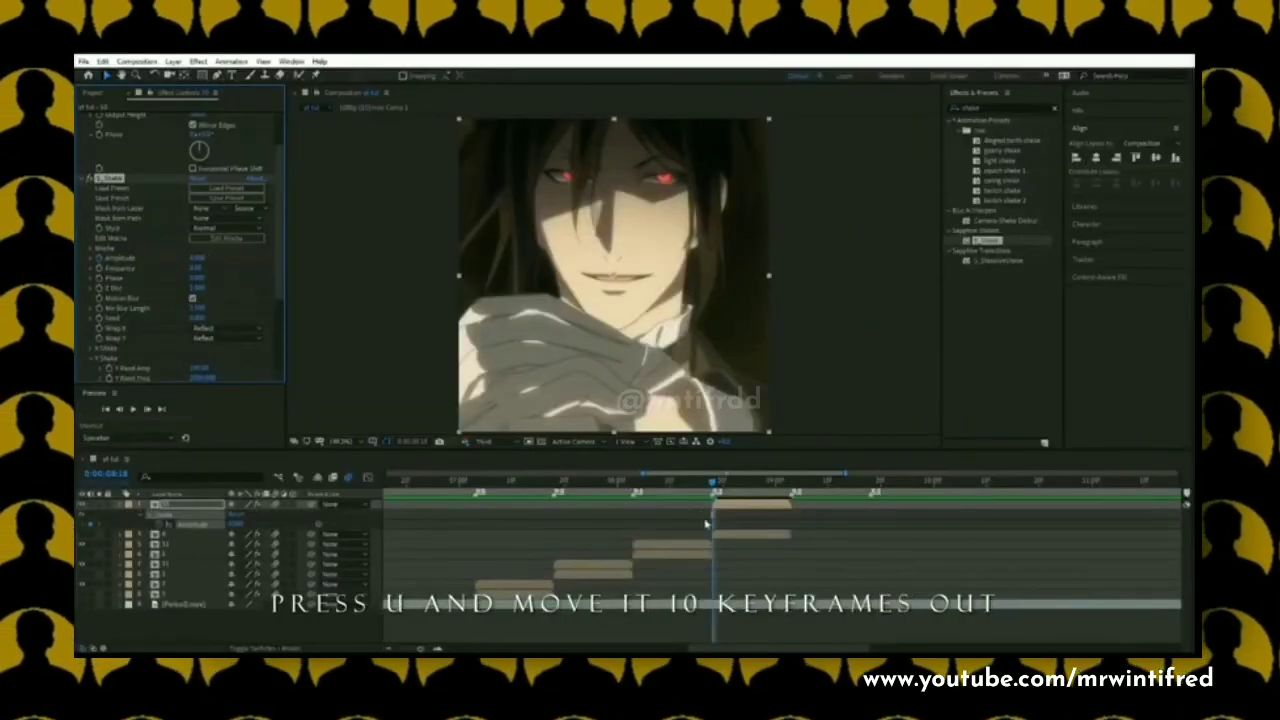
pyautogui.moveTo(714, 530); pyautogui.dragTo(771, 540)
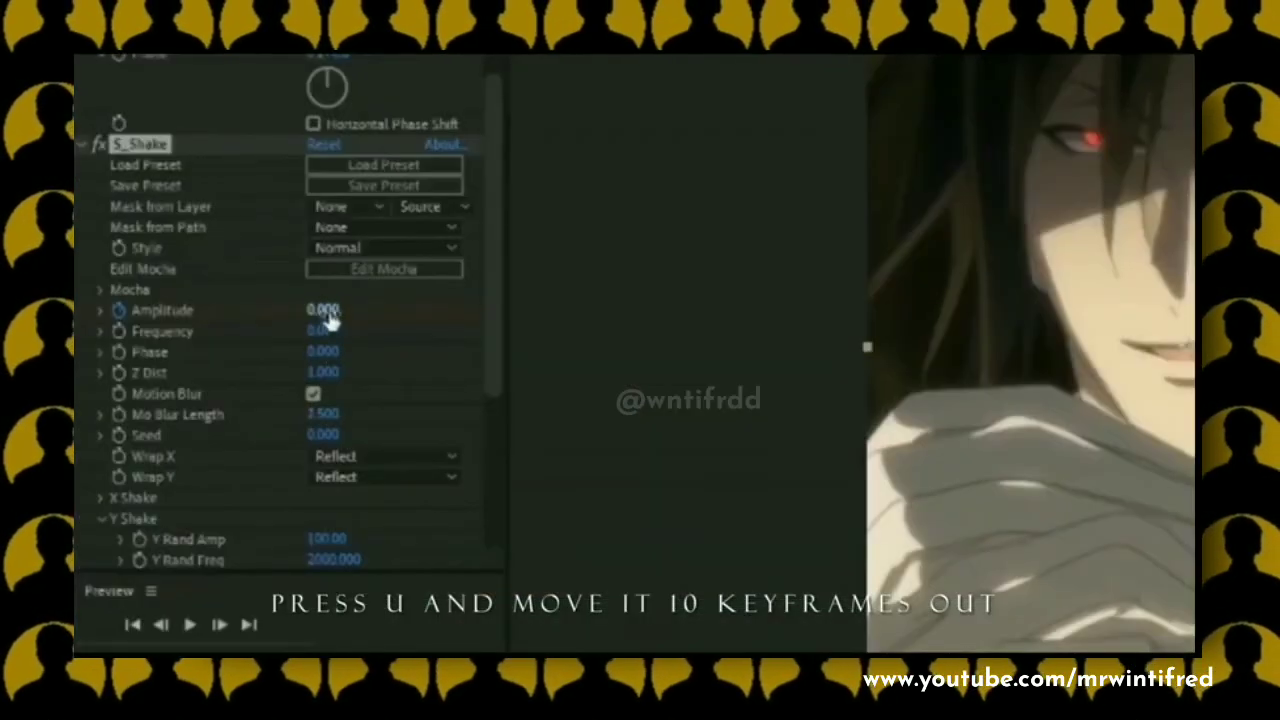
# Step: Open S_Shake's Amplitude value for editing at the clip's start
pyautogui.click(199, 259)
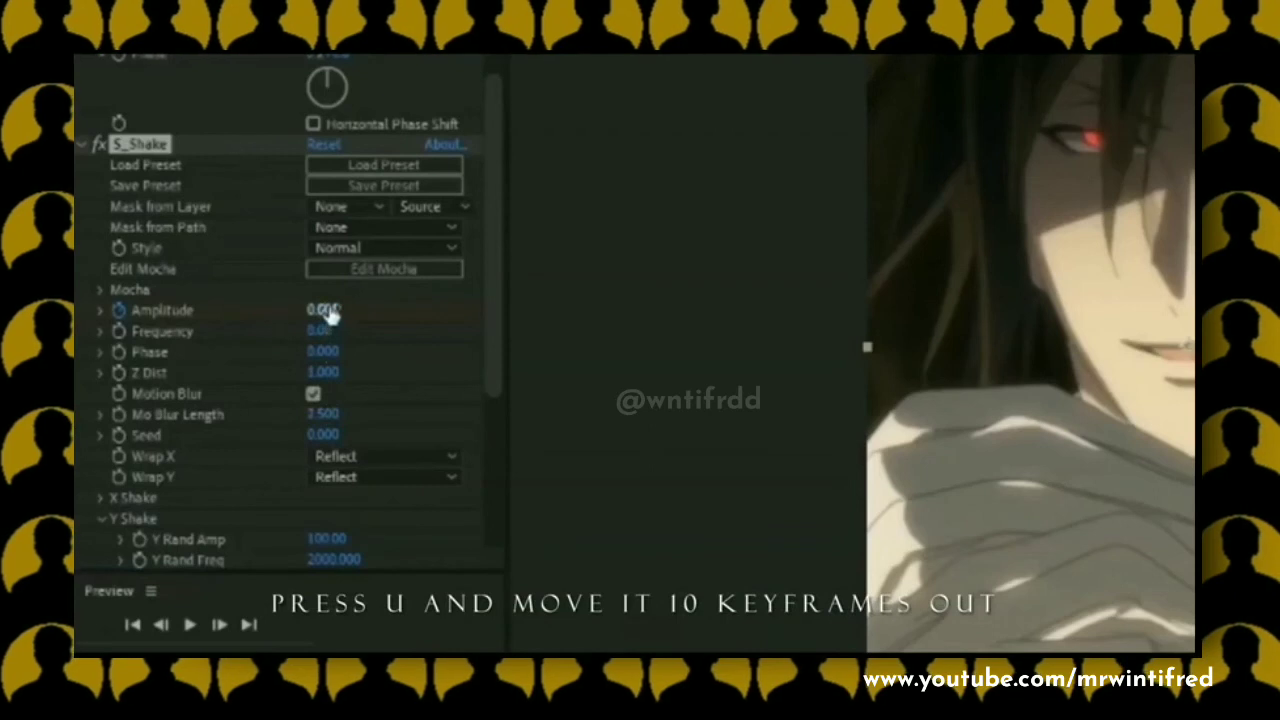
pyautogui.click(326, 312)
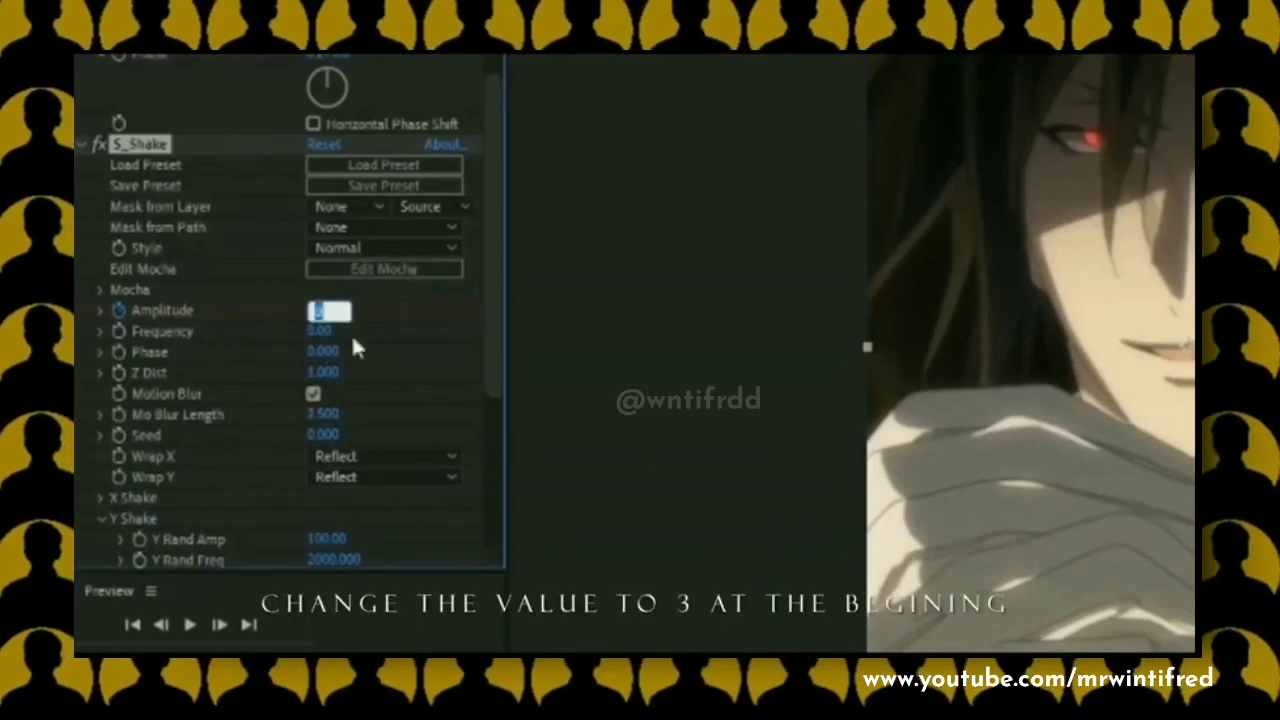